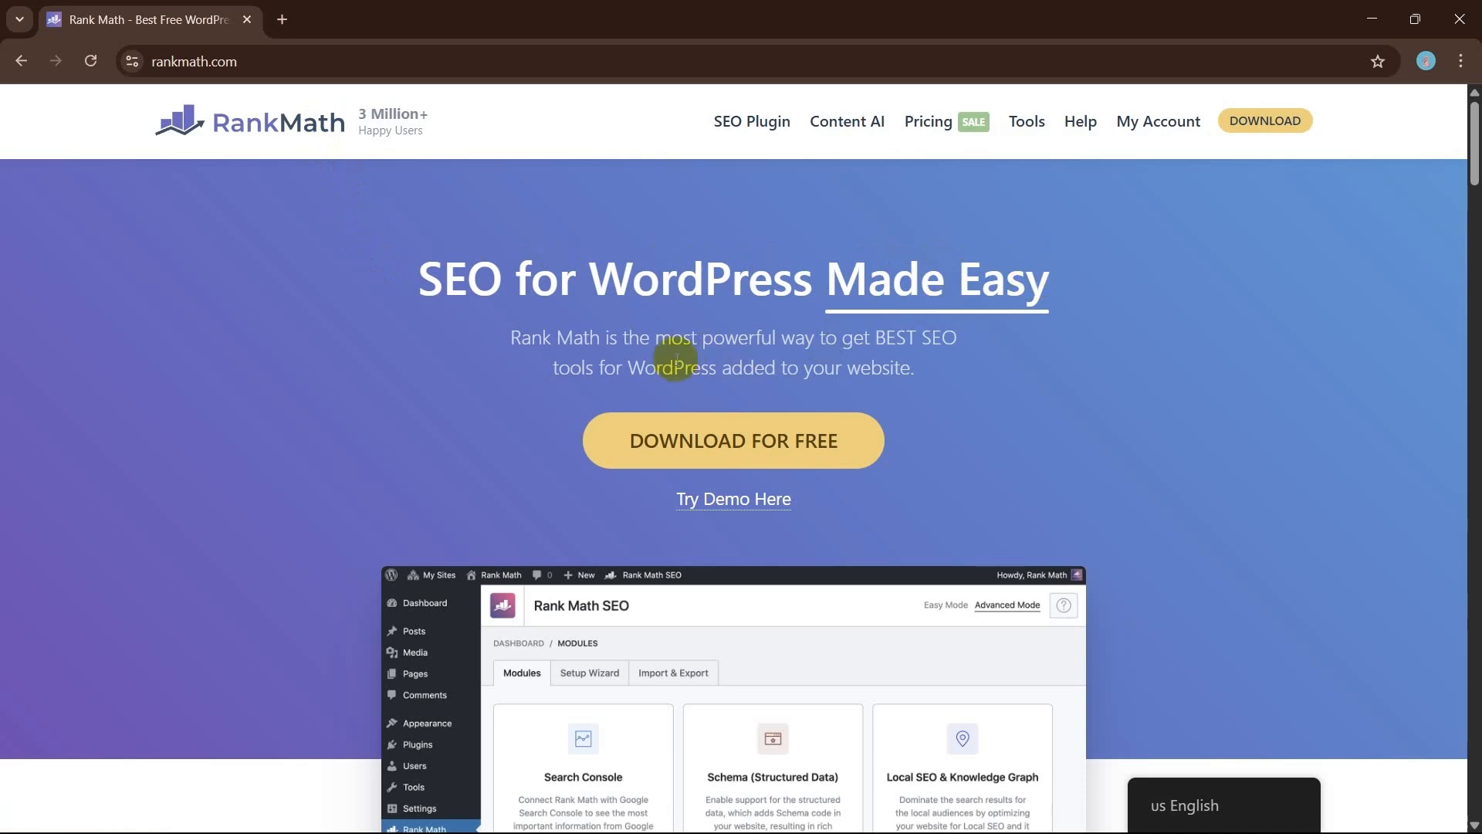
# Step: Look through the Rank Math homepage, including the plugin introduction and the overview of what it can do
pyautogui.scroll(-8, 864, 378)
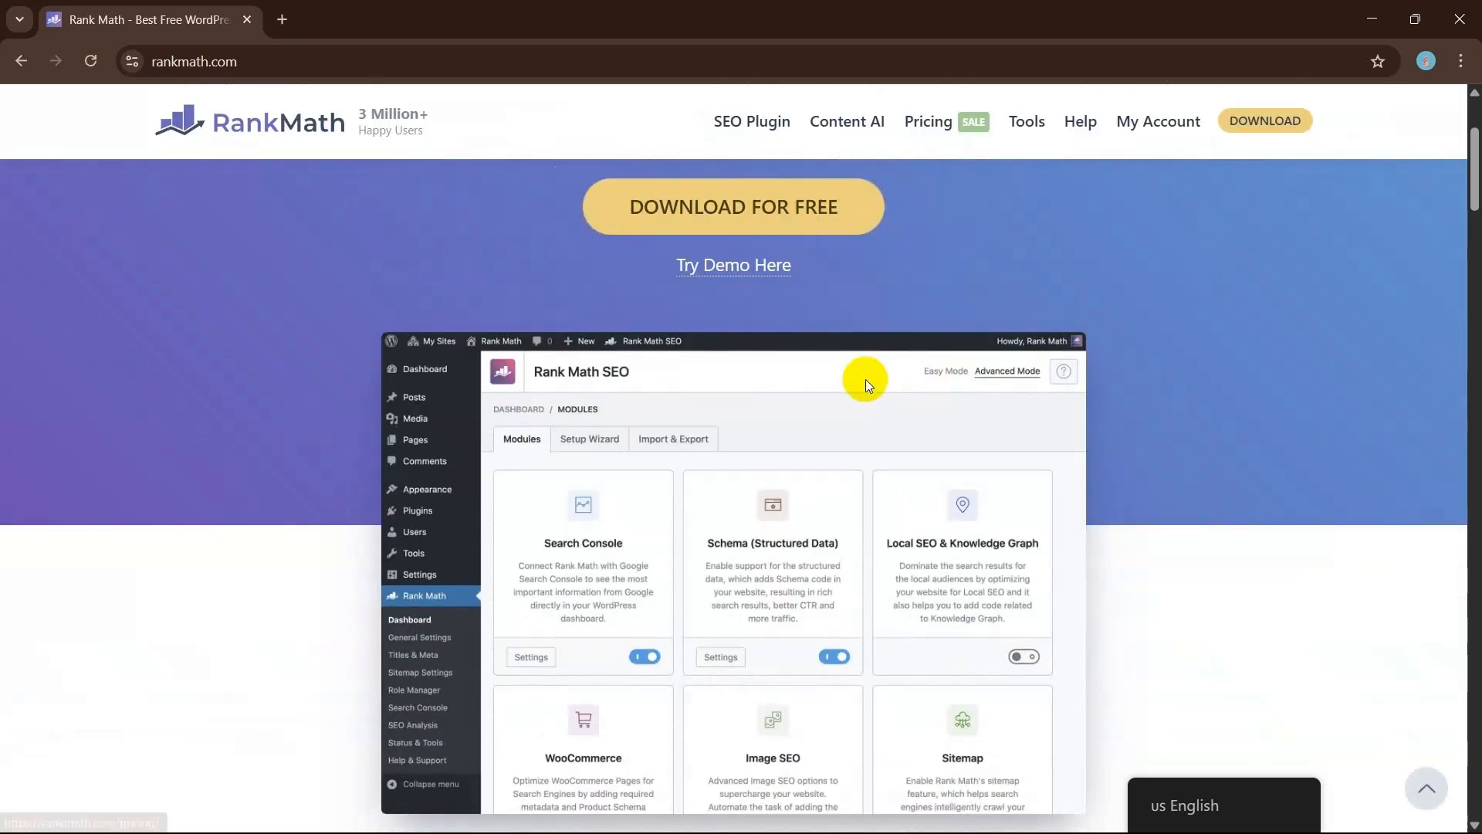
pyautogui.scroll(-6, 865, 378)
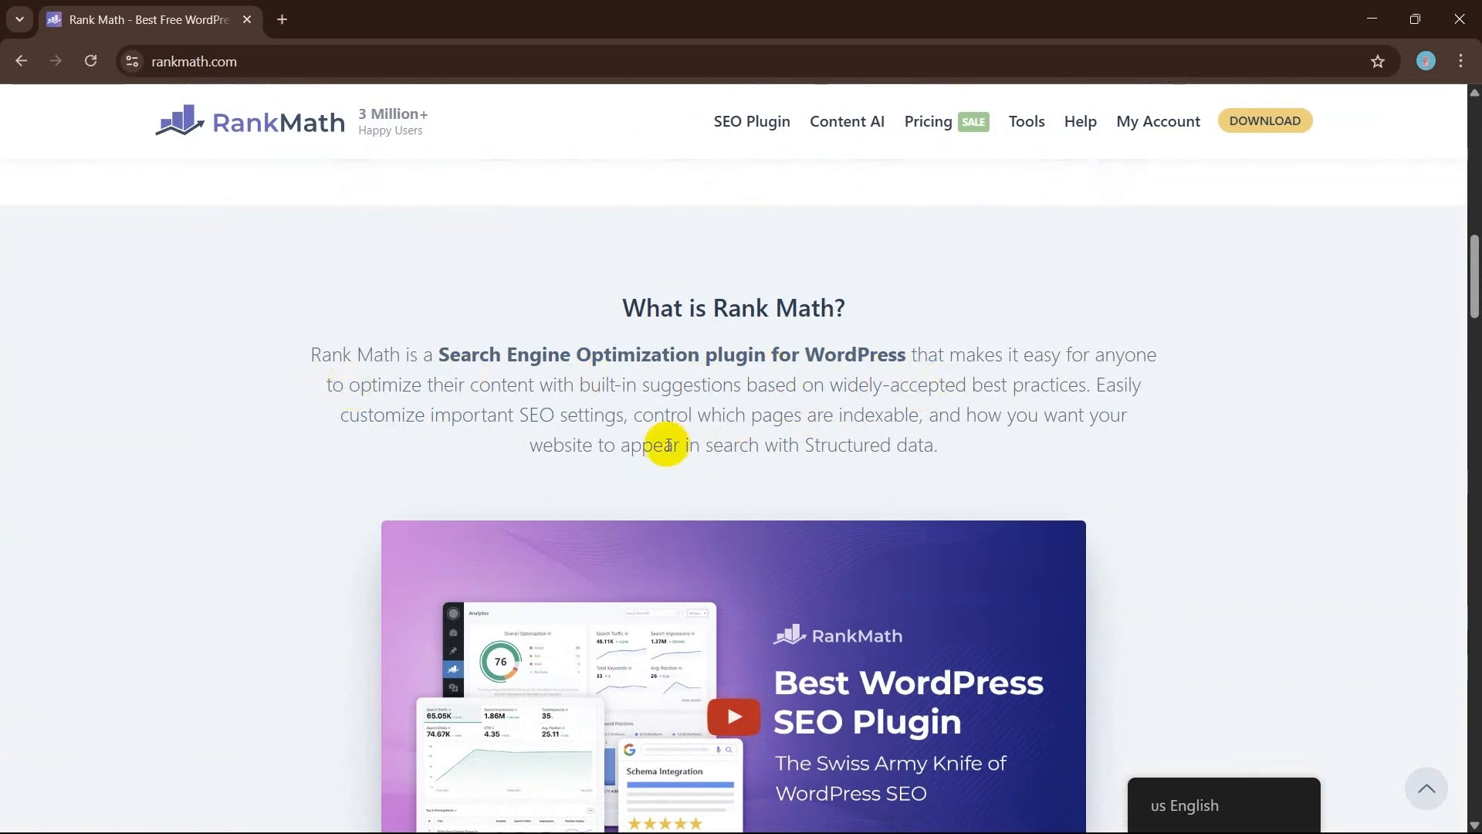
pyautogui.scroll(-10, 900, 437)
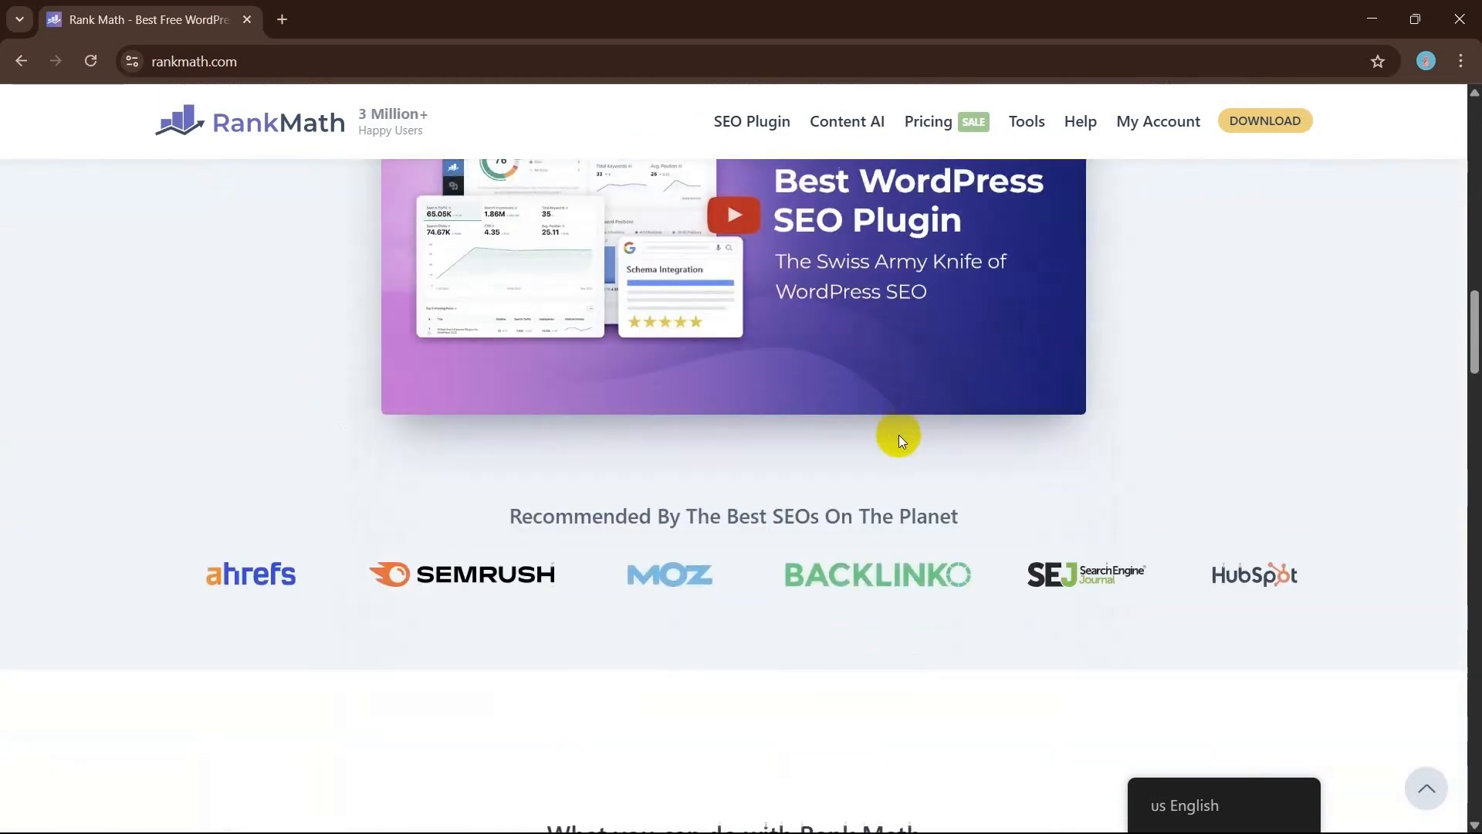
pyautogui.scroll(-4, 898, 434)
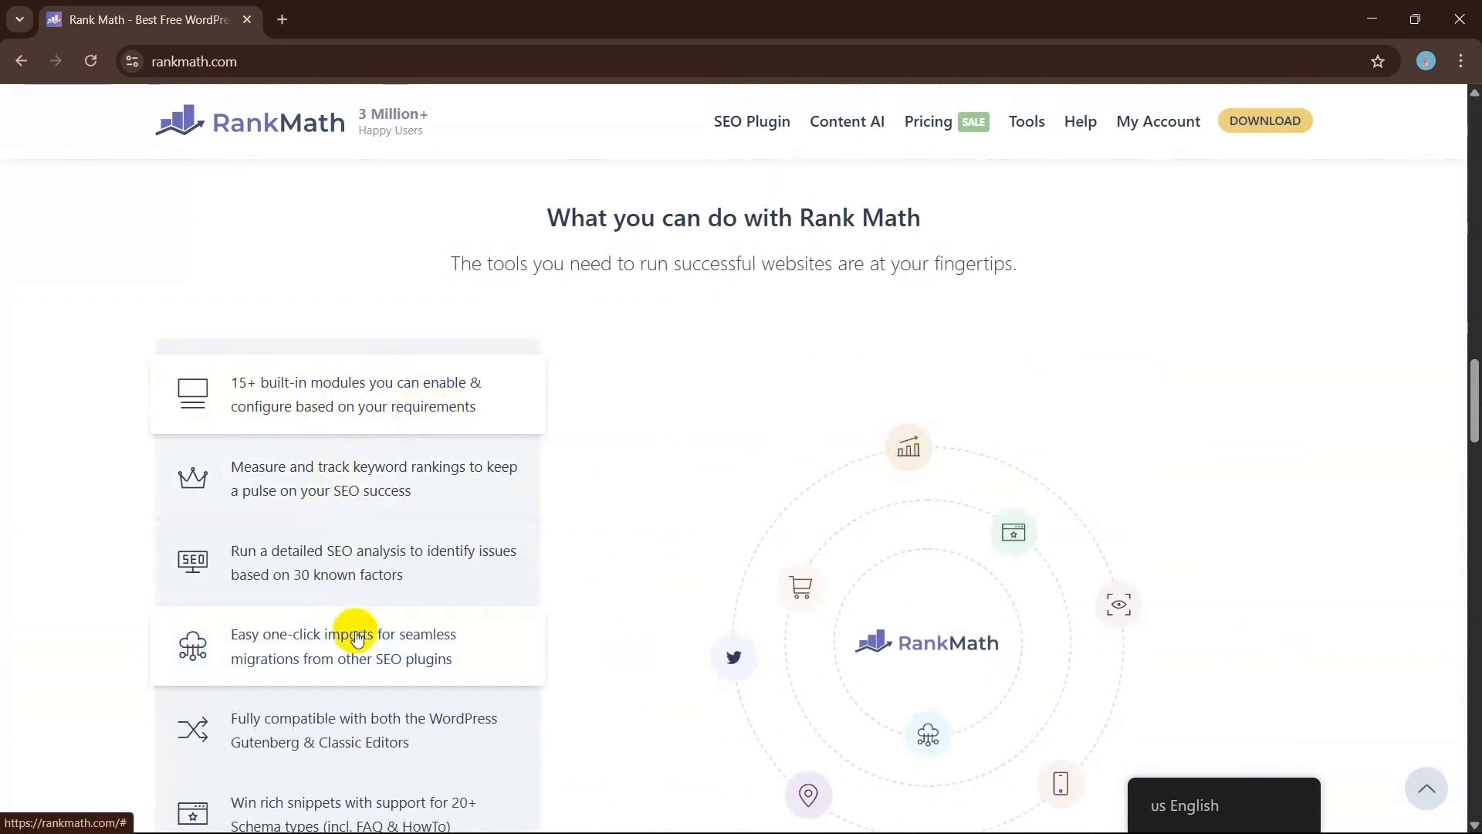
pyautogui.scroll(-1, 355, 632)
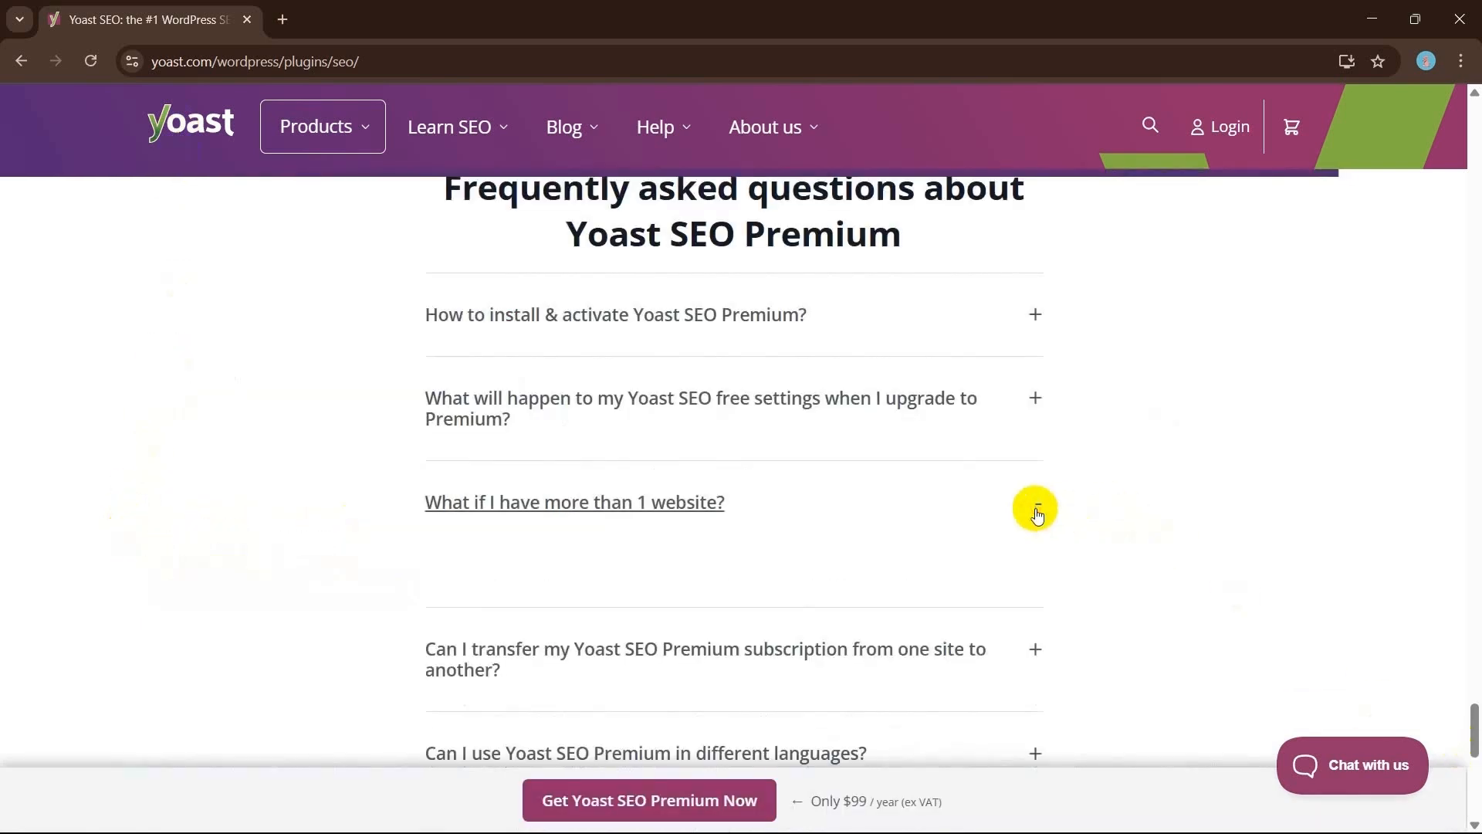
# Step: Read the Yoast SEO Premium FAQ answer to "What if I have more than 1 website?", highlighting the subscription terms
pyautogui.click(1035, 503)
pyautogui.scroll(-1, 1097, 599)
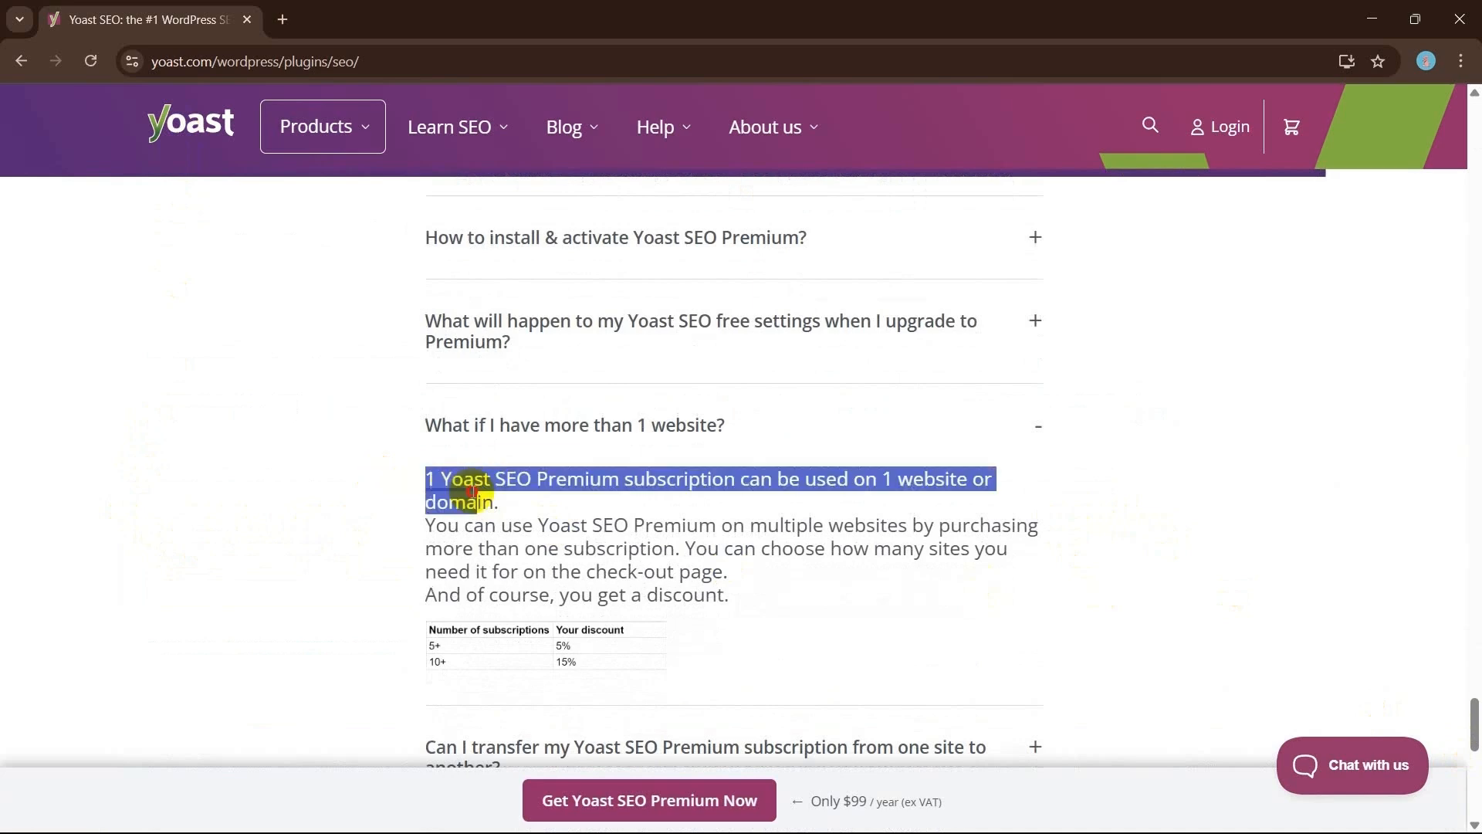
pyautogui.moveTo(450, 490); pyautogui.dragTo(766, 591)
pyautogui.click(766, 591)
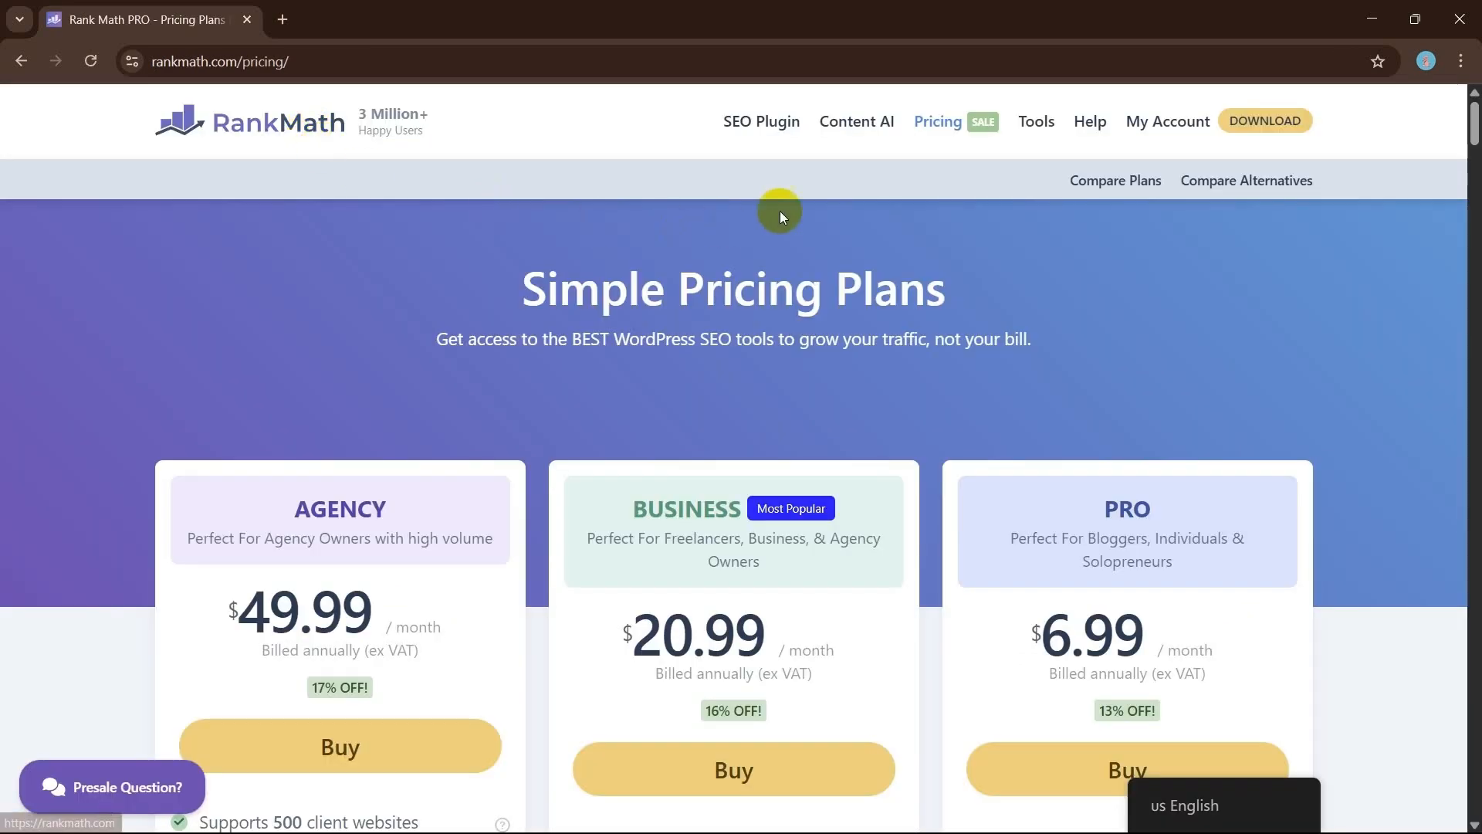
# Step: Compare the Rank Math SEO plugin pricing plans and choose the PRO plan for purchase
pyautogui.moveTo(930, 129)
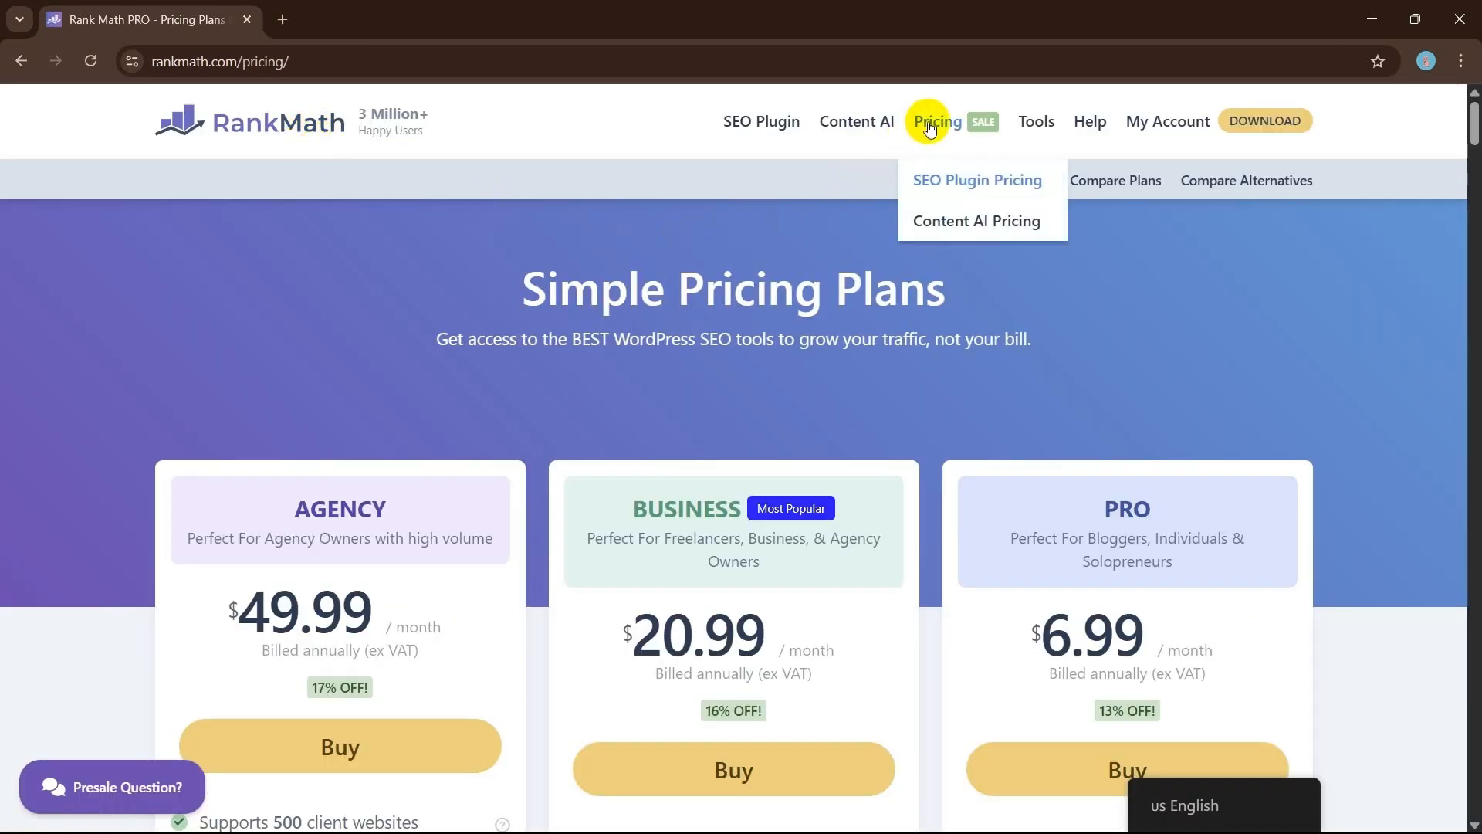
pyautogui.scroll(-2, 873, 362)
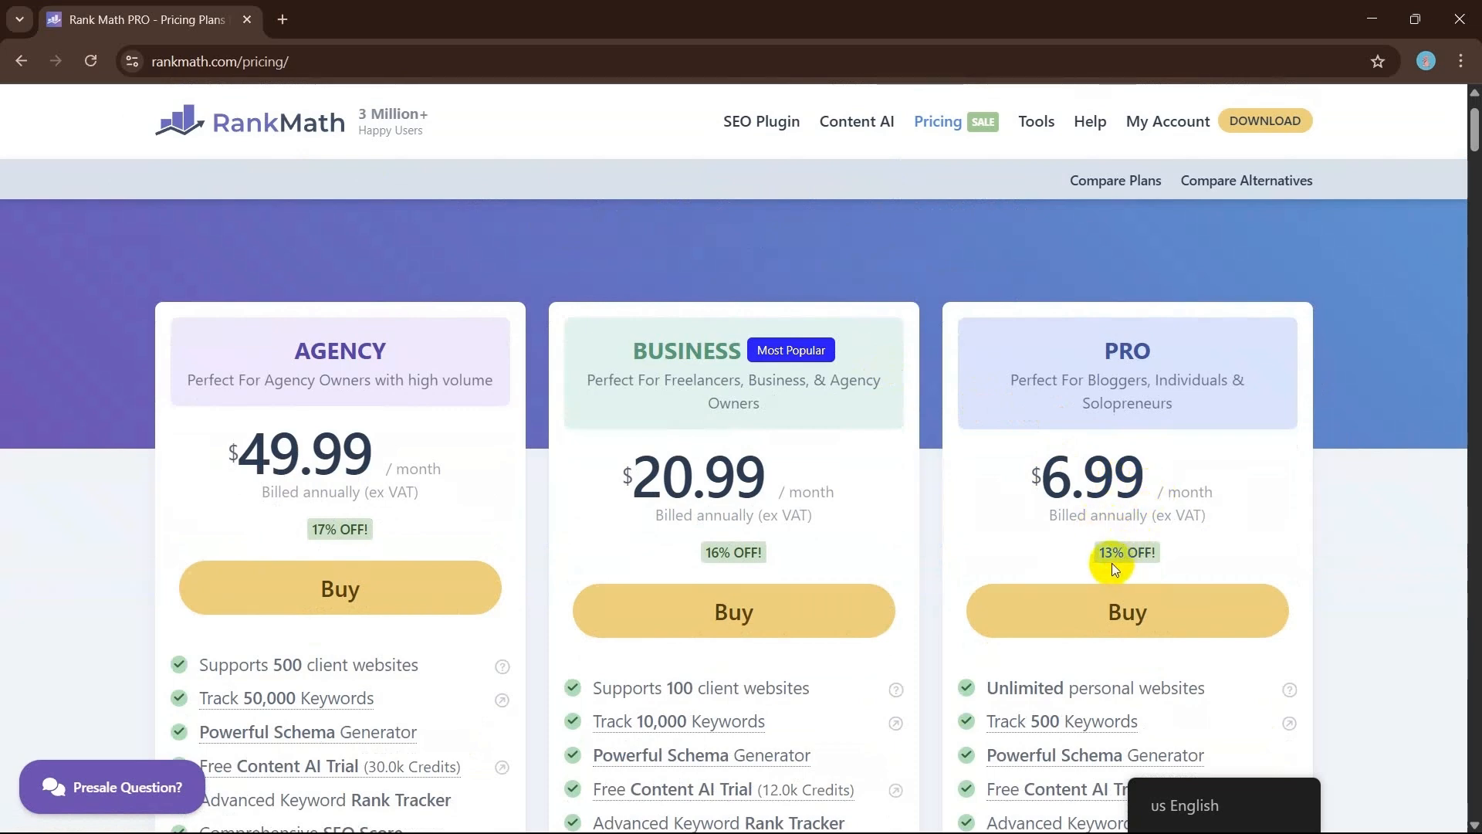
pyautogui.scroll(-3, 1120, 563)
pyautogui.scroll(-2, 1114, 570)
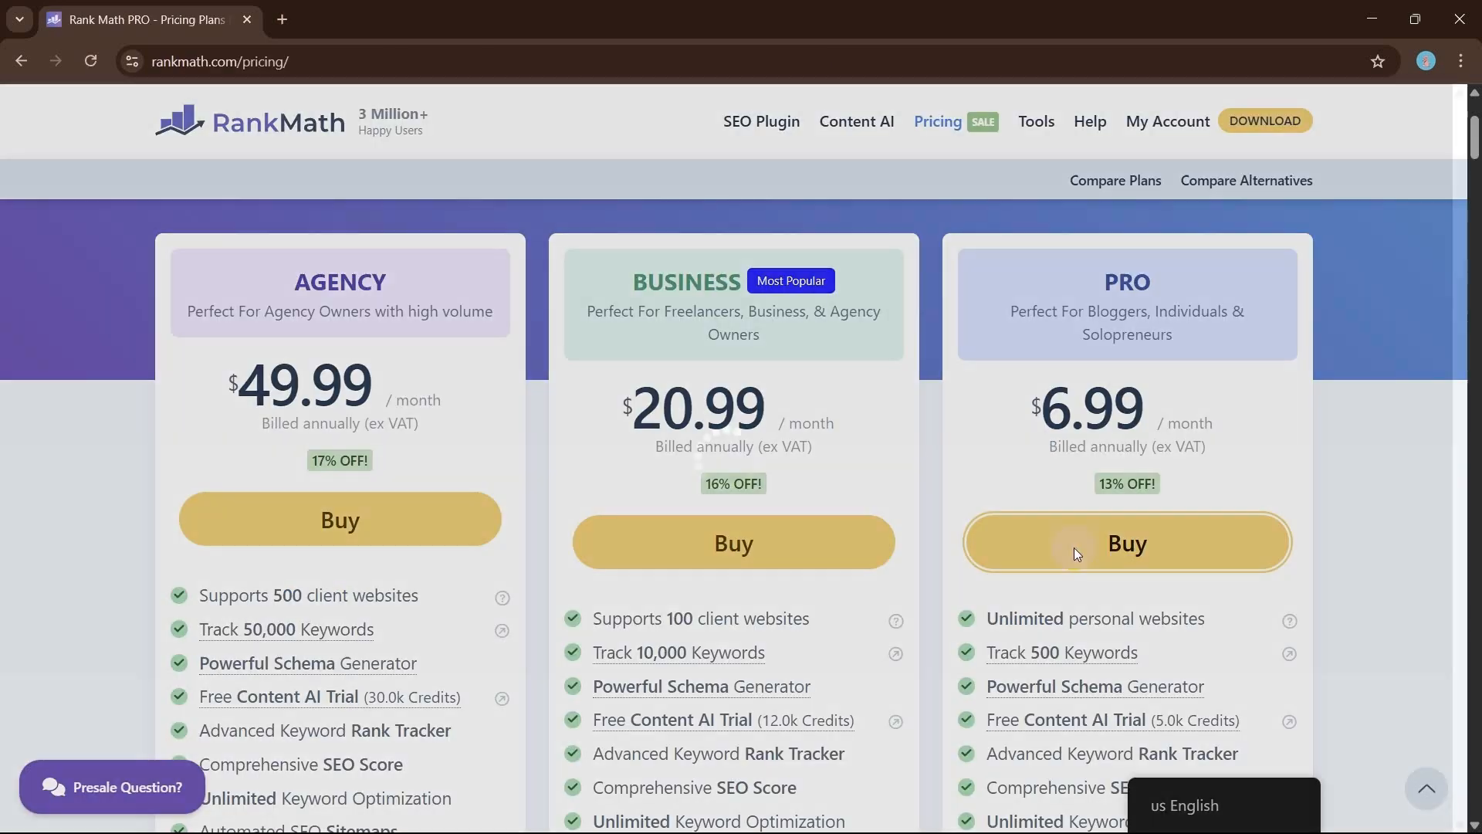
pyautogui.click(1073, 548)
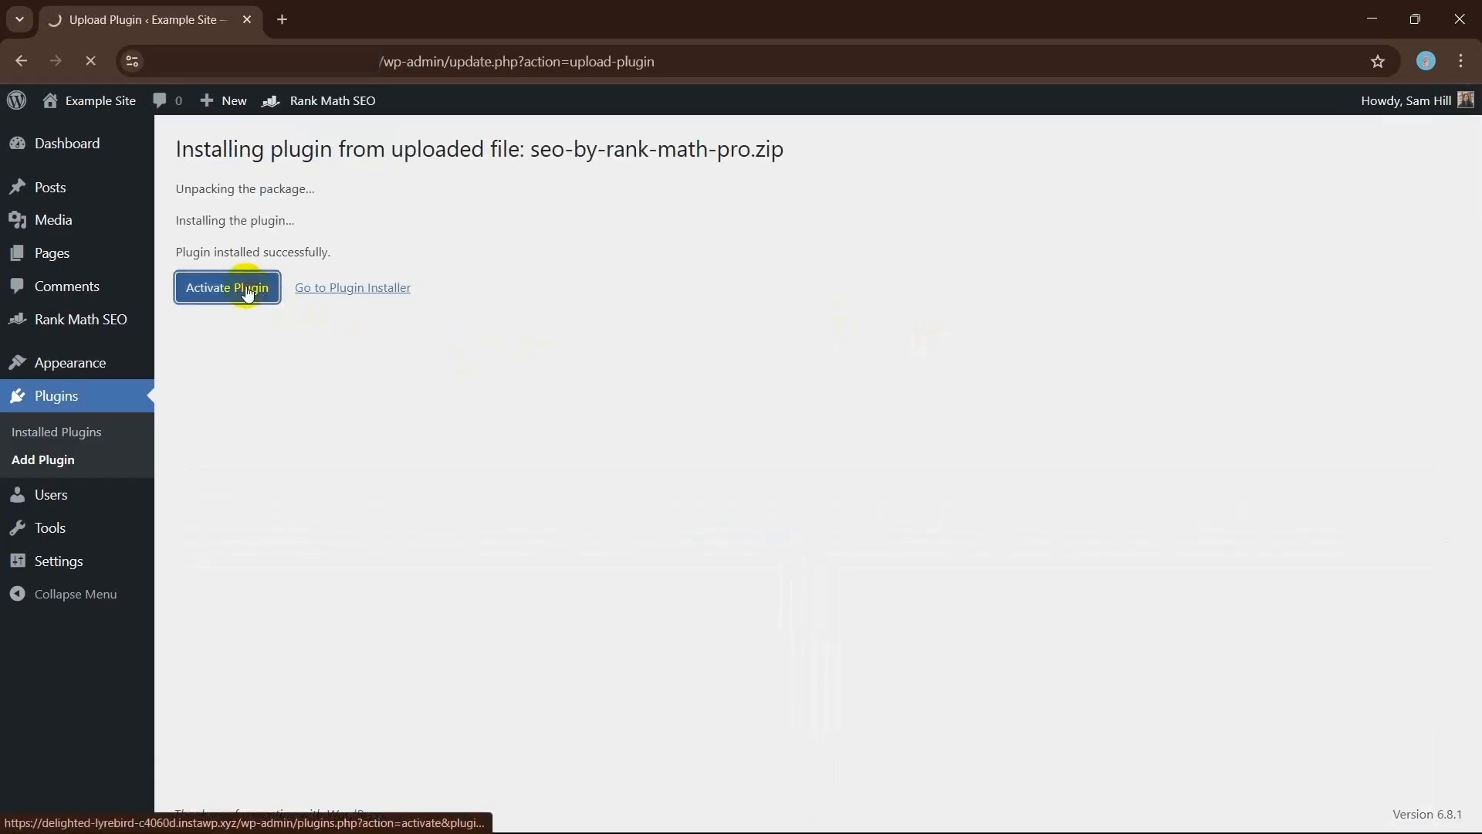
# Step: Activate the plugin installed from seo-by-rank-math-pro.zip and start its setup wizard in Advanced mode
pyautogui.click(246, 287)
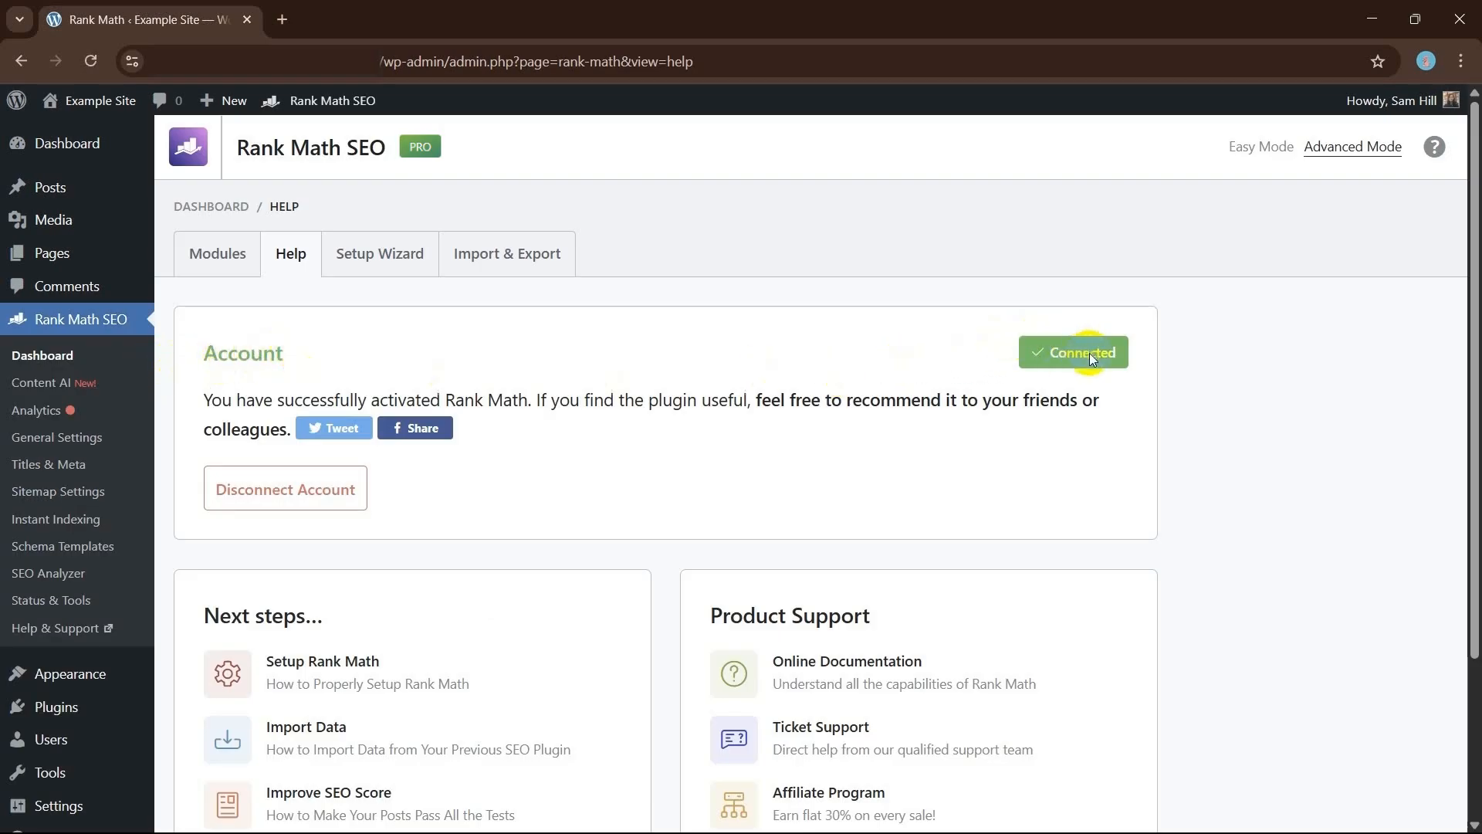
pyautogui.click(379, 262)
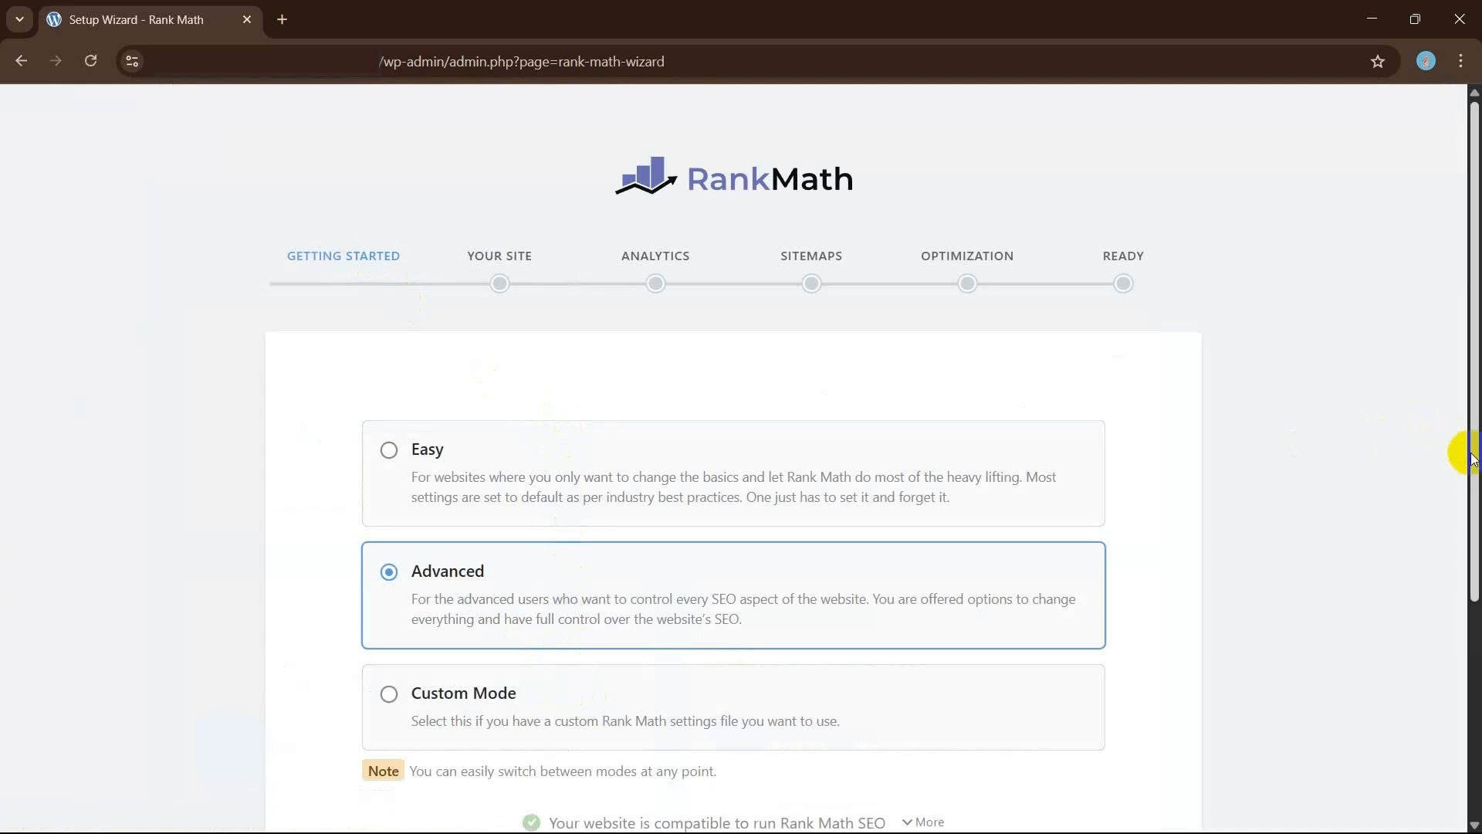
pyautogui.moveTo(1472, 453); pyautogui.dragTo(1472, 589)
pyautogui.click(728, 722)
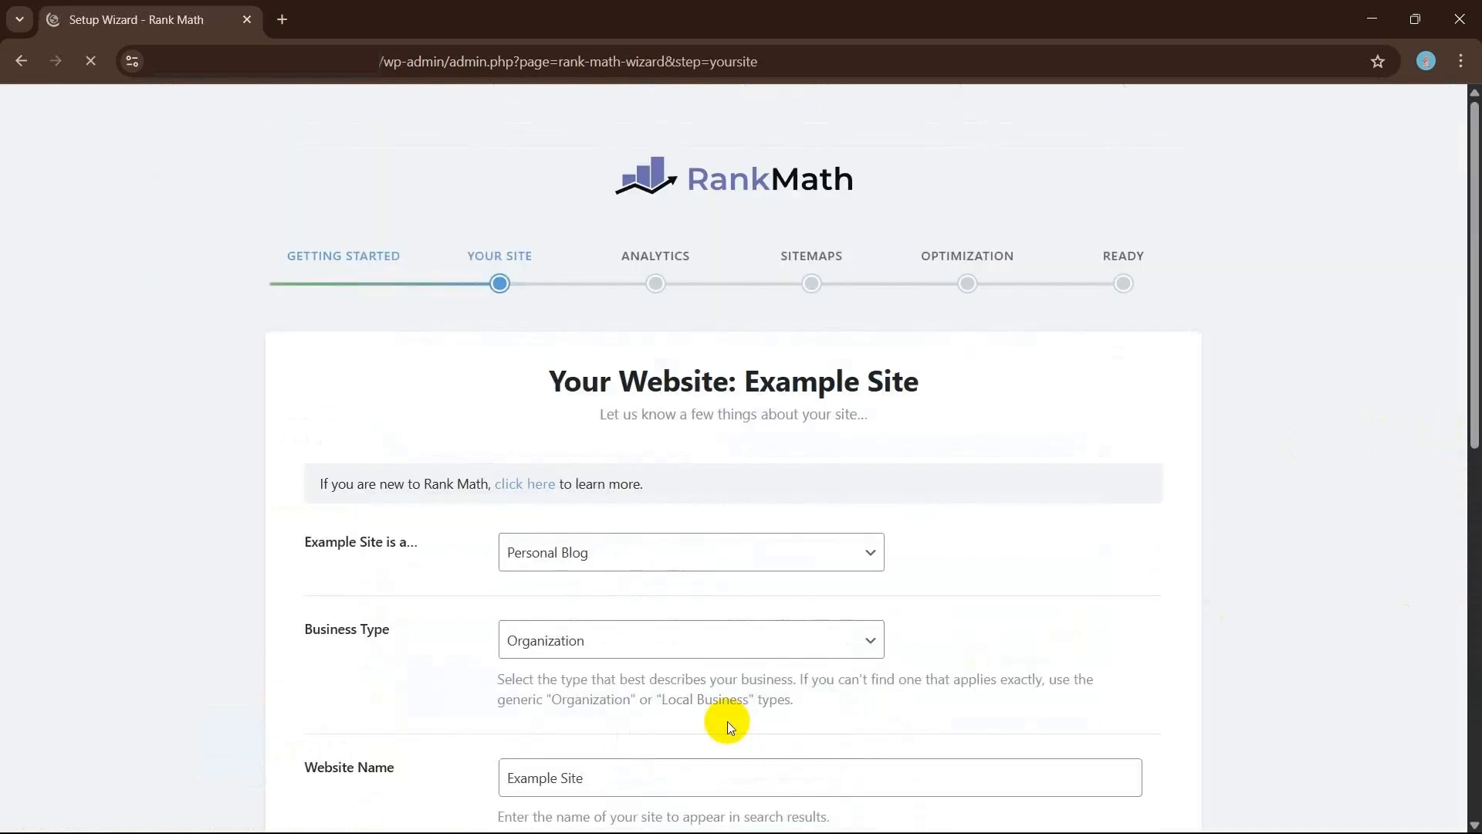
# Step: Save the wizard's Your Site details with Personal Blog as the site type and Example Site as the website name
pyautogui.moveTo(1473, 463); pyautogui.dragTo(1473, 562)
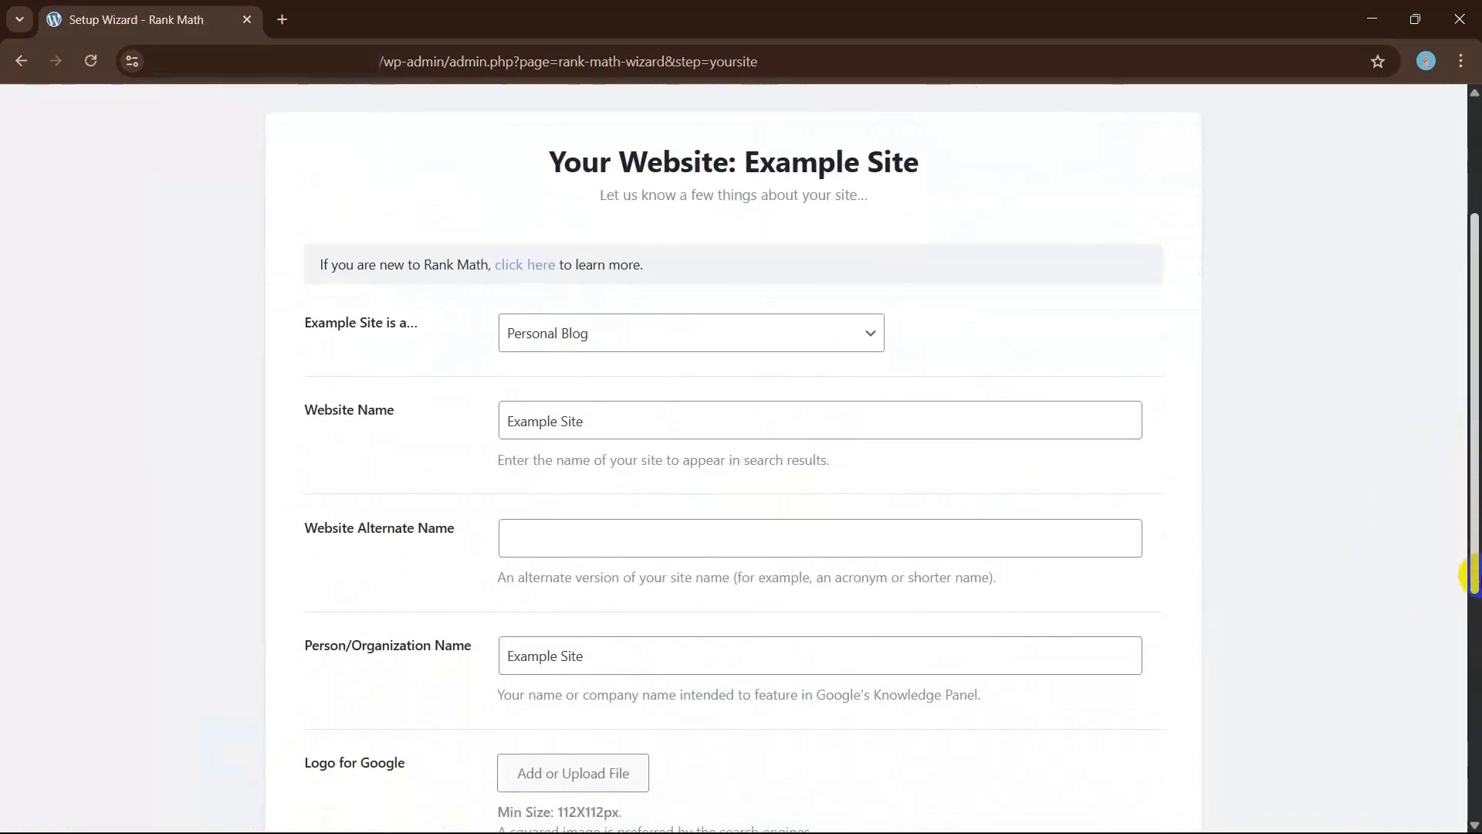
pyautogui.moveTo(1474, 430); pyautogui.dragTo(1473, 671)
pyautogui.click(1054, 720)
# Step: Complete the setup wizard's Analytics page and continue to the sitemap settings
pyautogui.click(748, 552)
pyautogui.scroll(-10, 527, 571)
pyautogui.scroll(-5, 526, 571)
pyautogui.click(1113, 692)
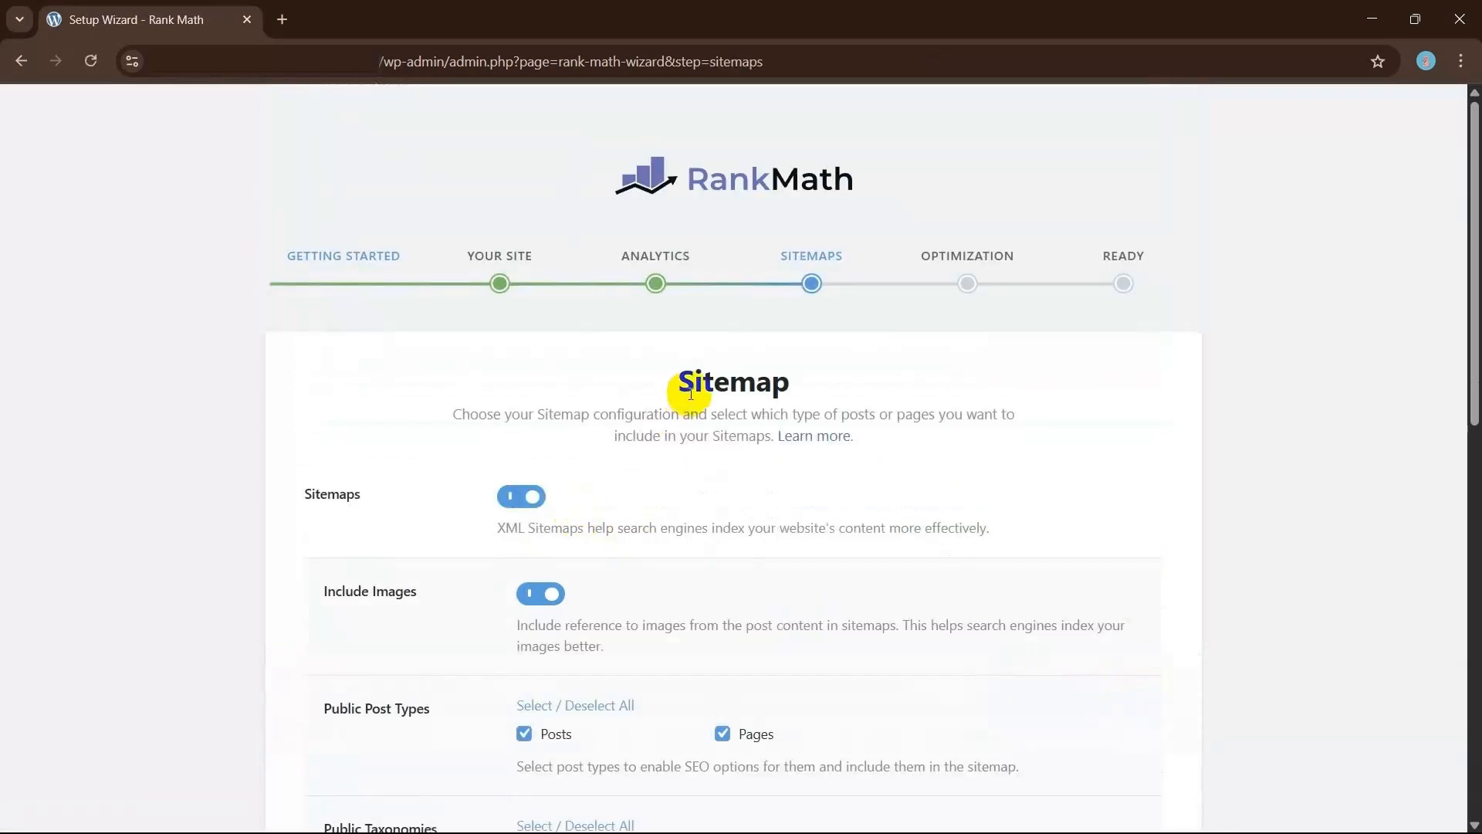
# Step: Enable News Sitemaps and Video Sitemaps in the wizard's sitemap settings and save them
pyautogui.scroll(-7, 533, 504)
pyautogui.click(521, 507)
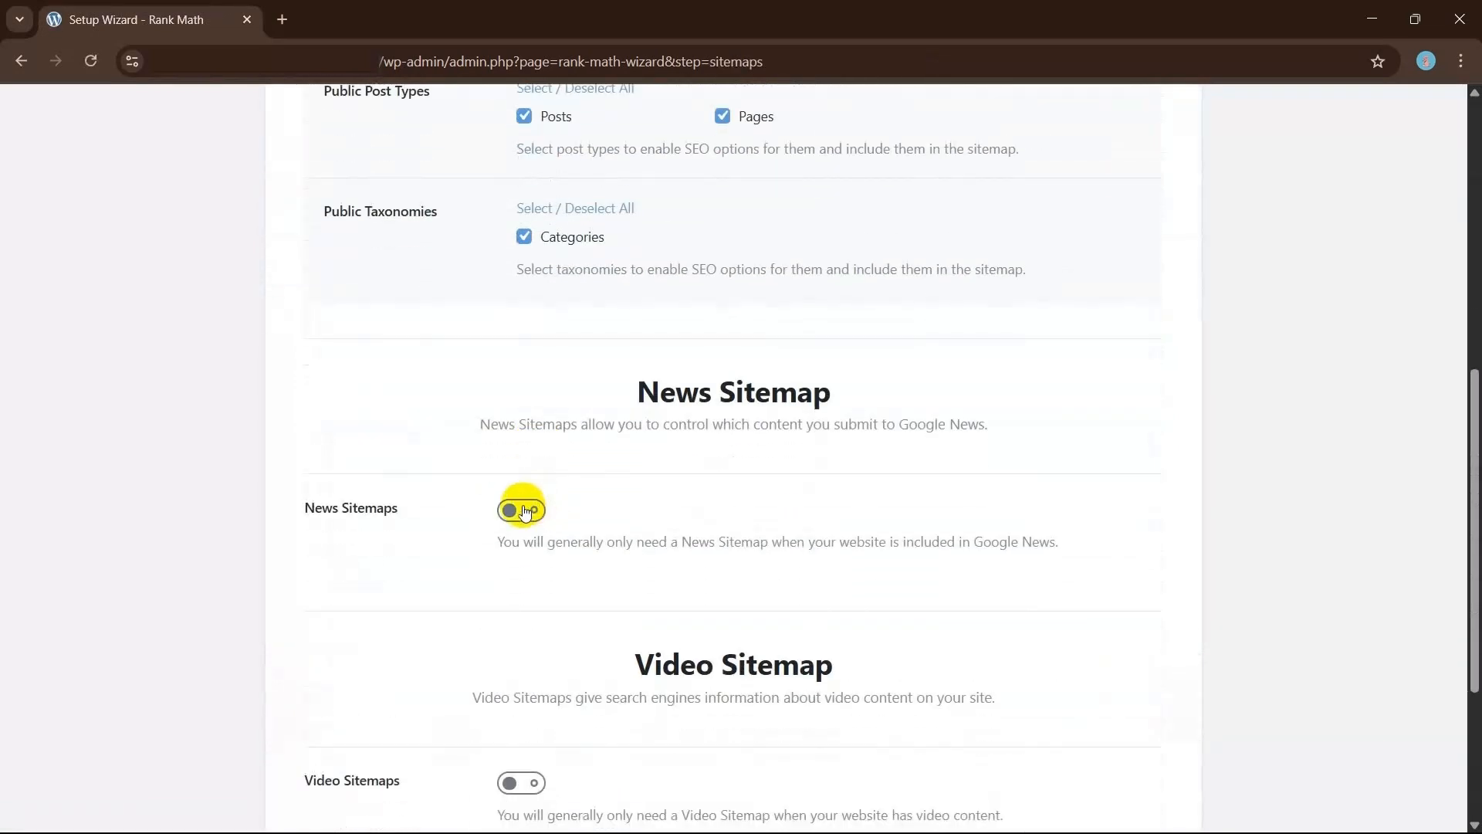
pyautogui.scroll(-5, 523, 671)
pyautogui.click(519, 665)
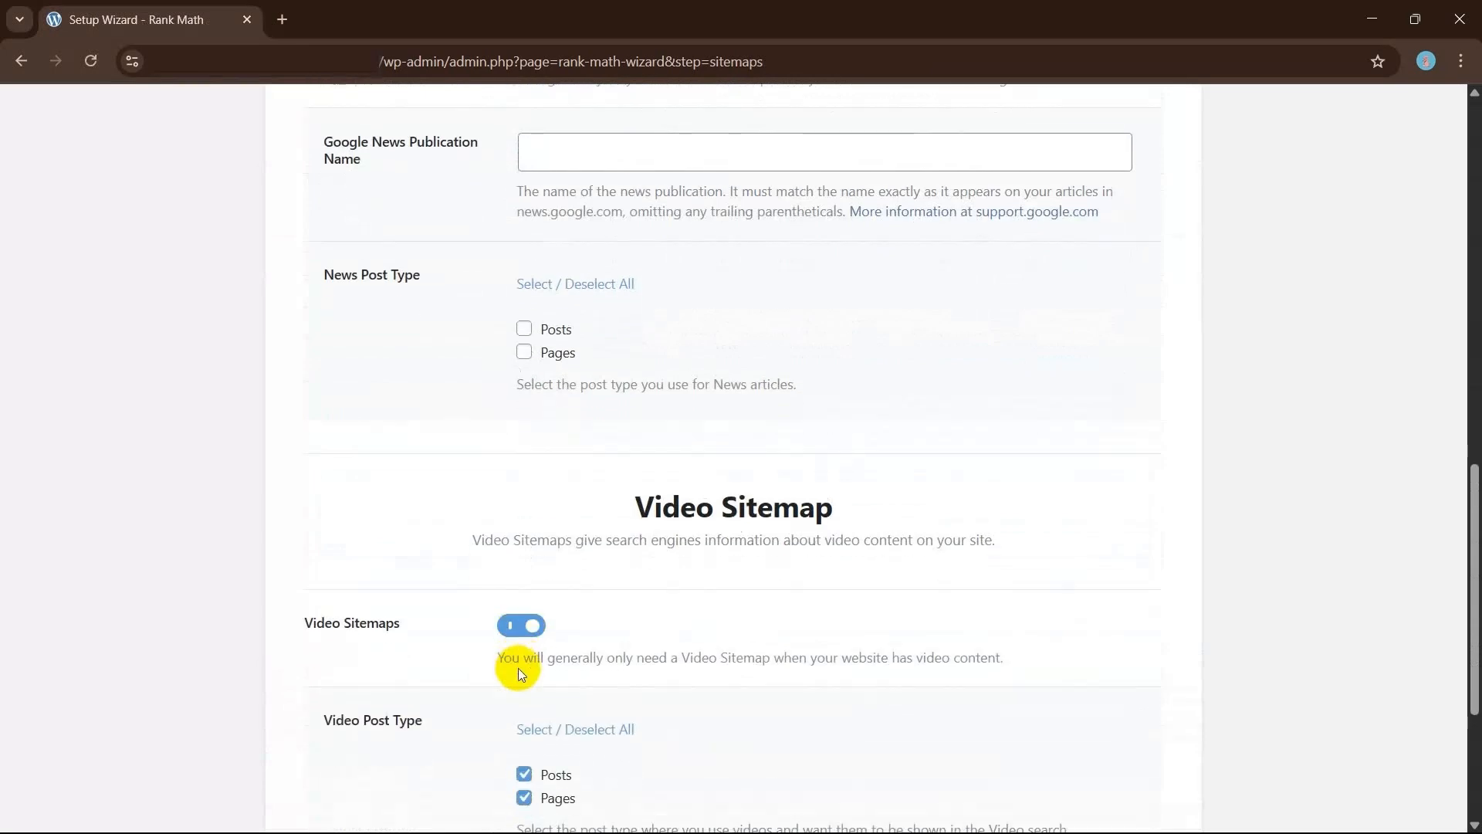
pyautogui.scroll(-4, 519, 668)
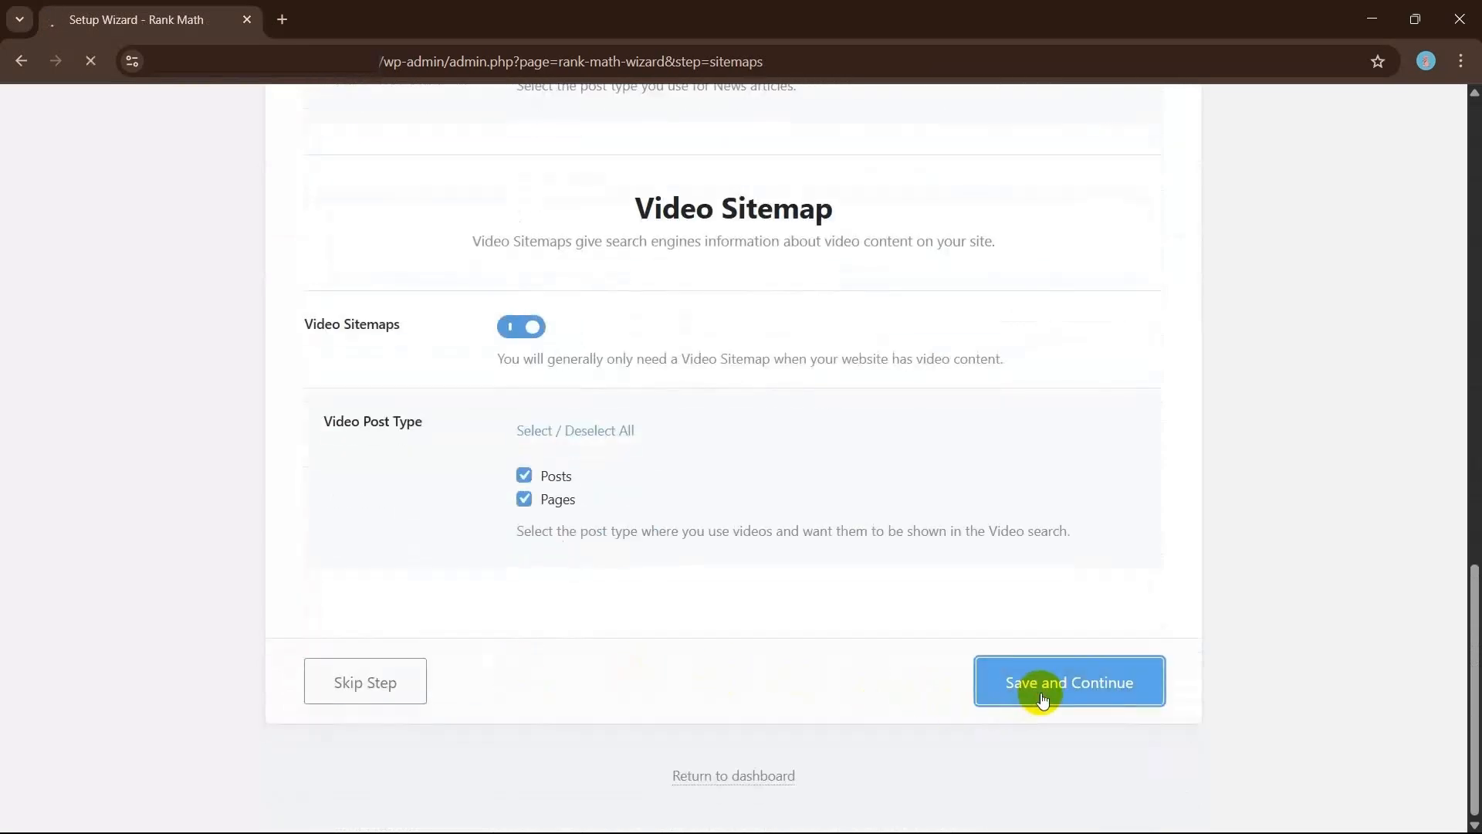
# Step: Save the SEO Tweaks with external links opening in a new tab, and proceed to the wizard's advanced options
pyautogui.scroll(-4, 522, 627)
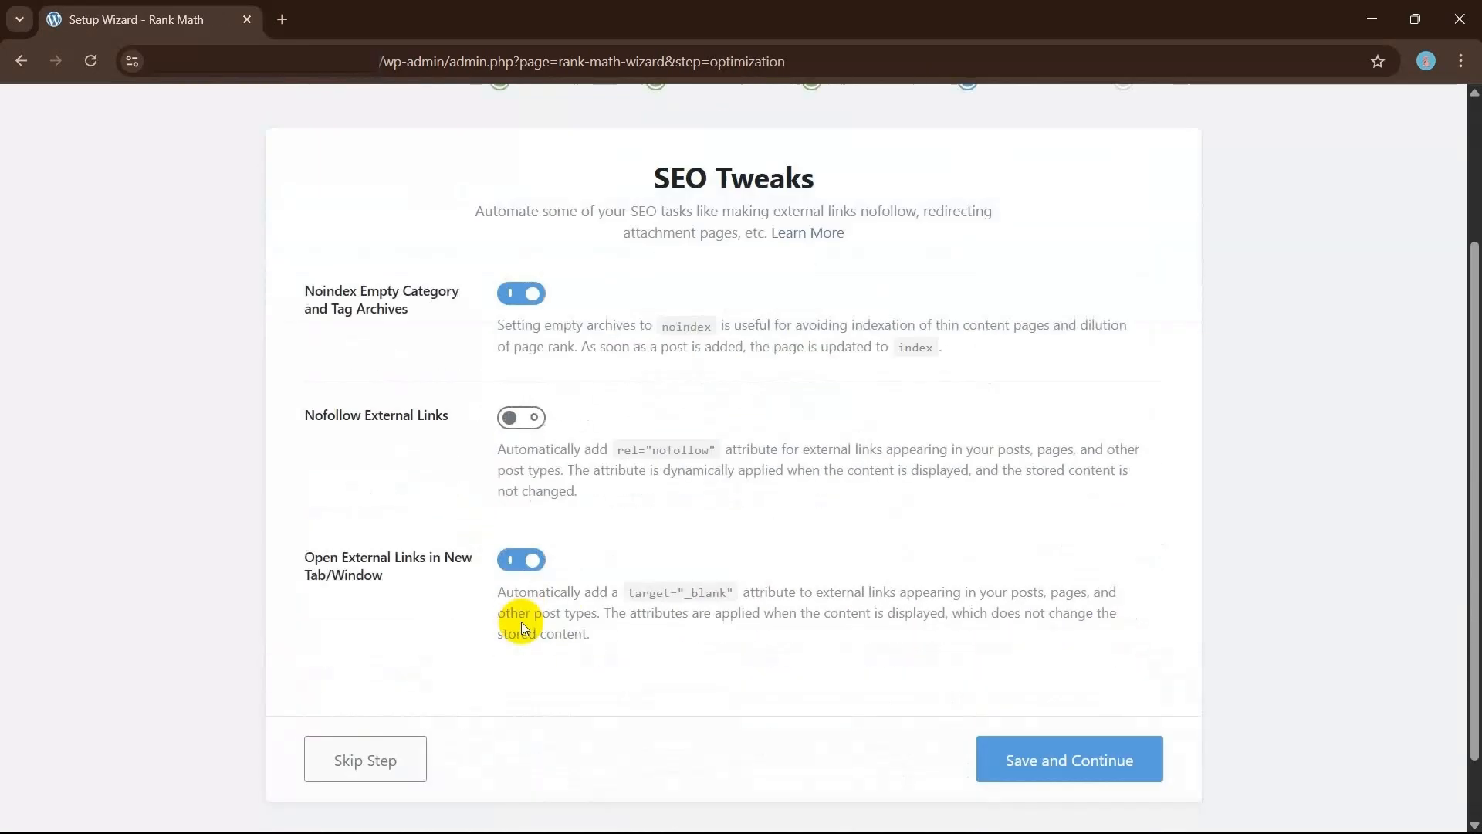
pyautogui.click(1092, 679)
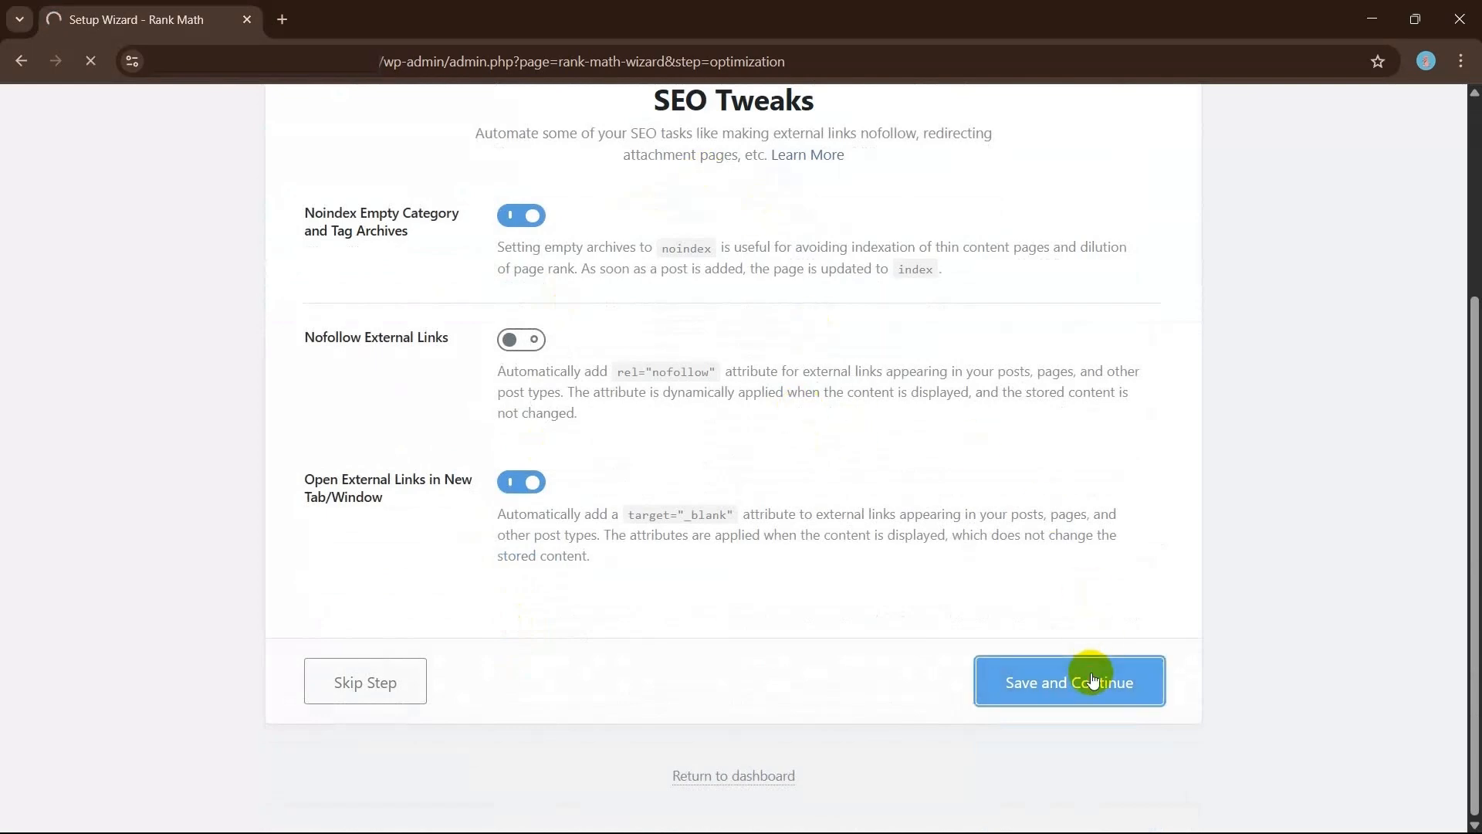
pyautogui.scroll(-1, 883, 521)
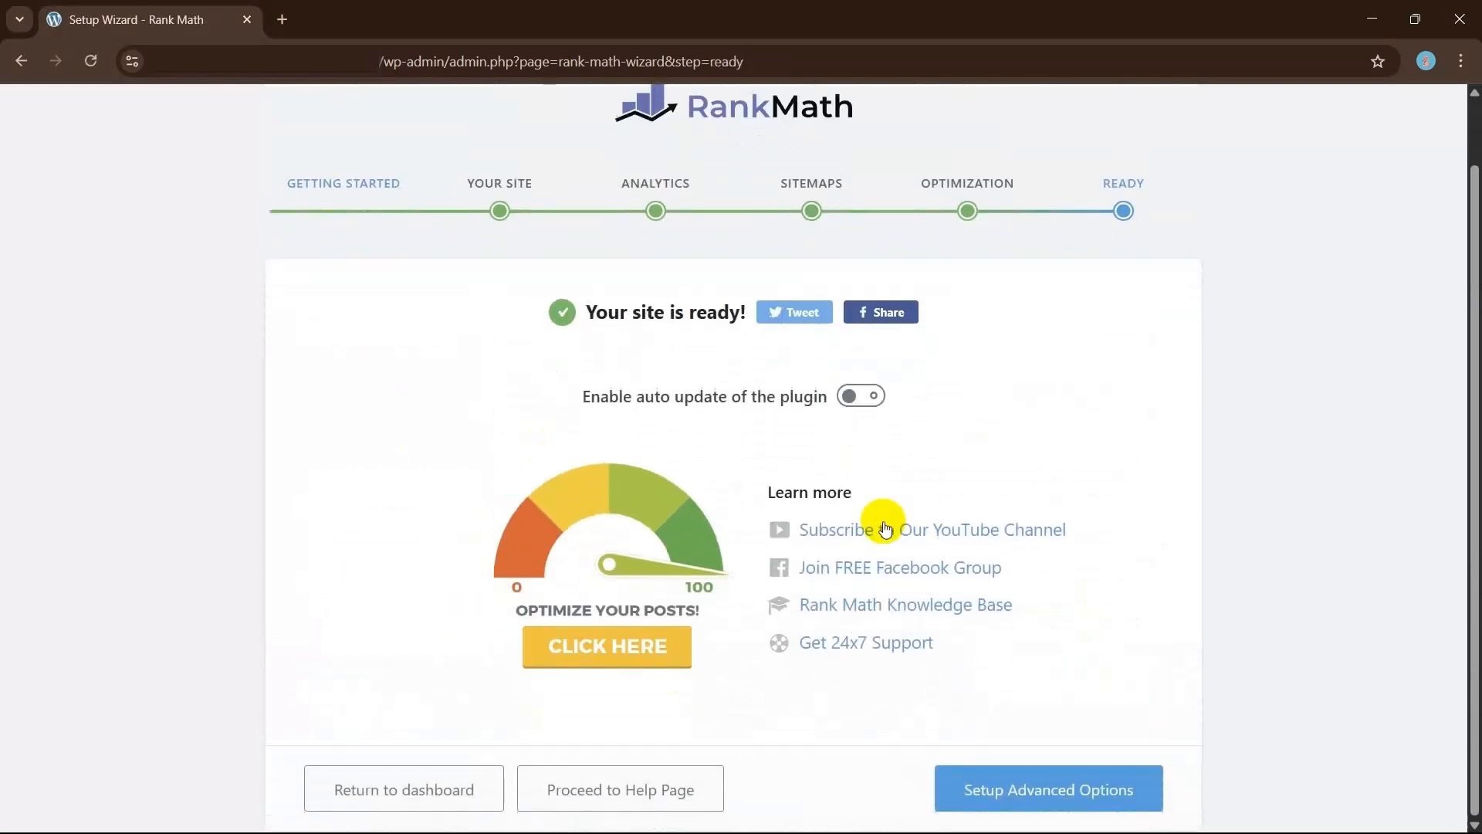
pyautogui.click(1015, 774)
# Step: Enable the Role Manager, review the role permissions and save them
pyautogui.click(522, 476)
pyautogui.scroll(-10, 527, 565)
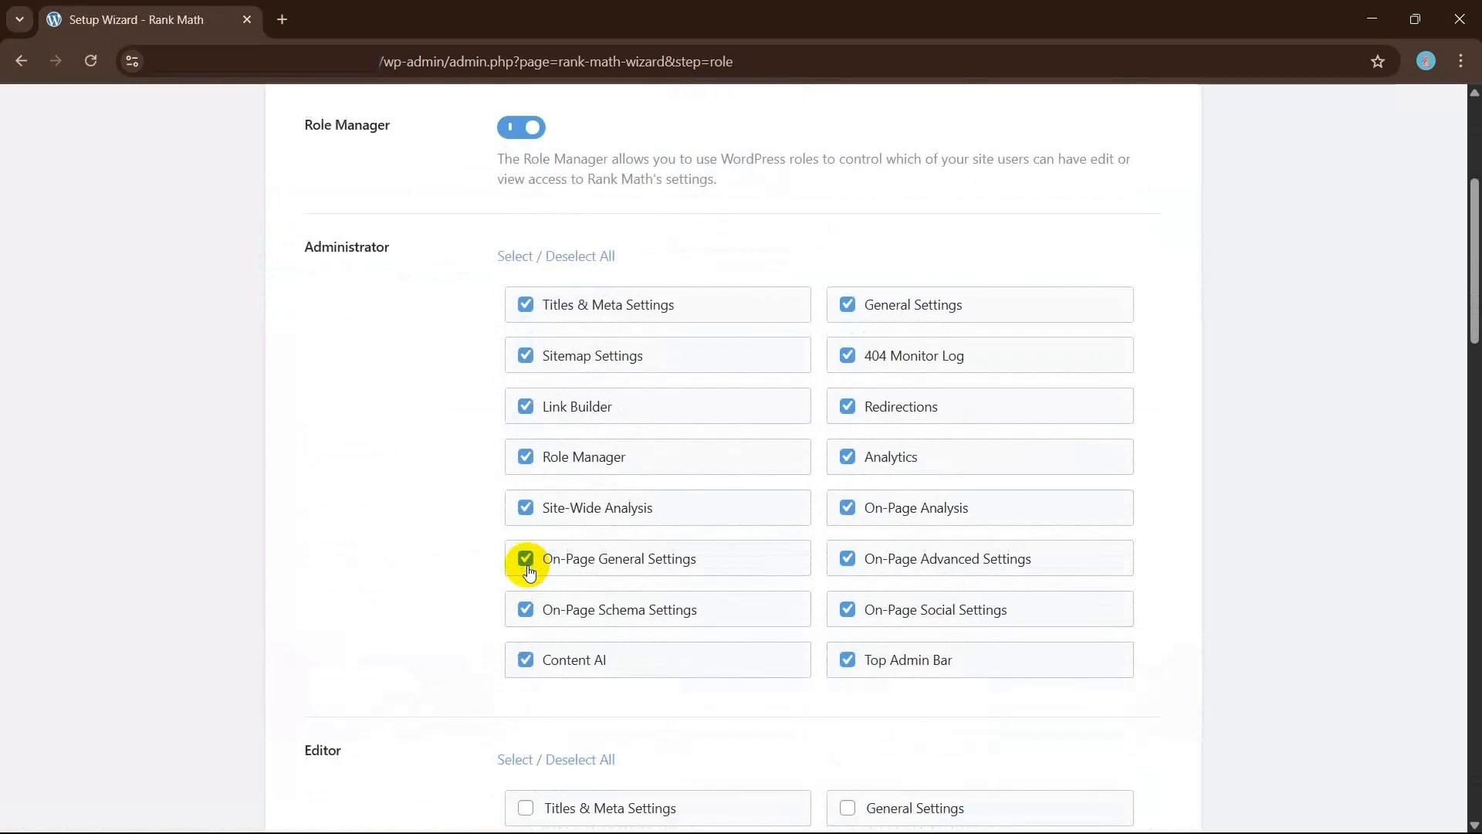
pyautogui.scroll(-20, 527, 565)
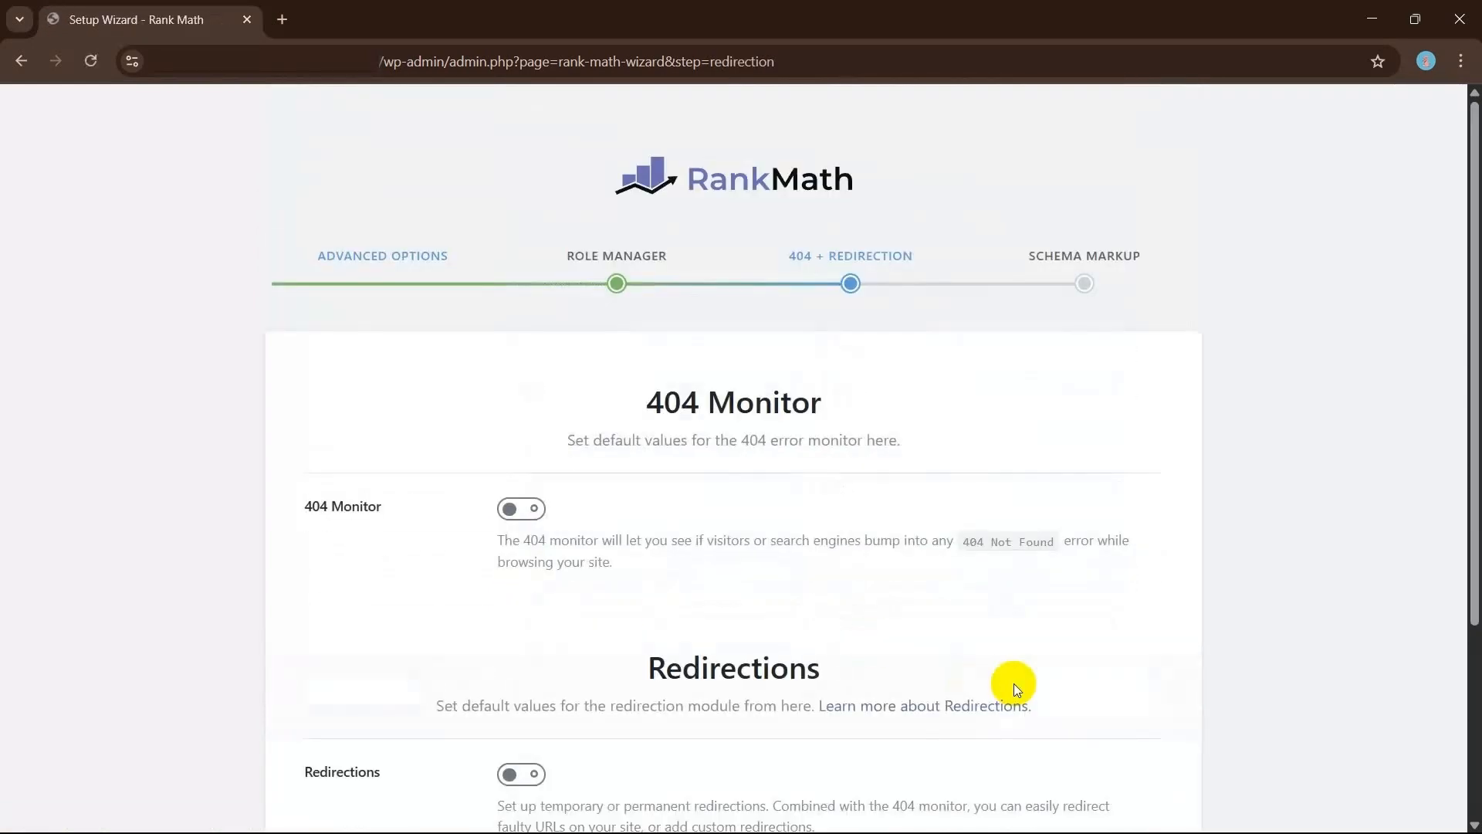
# Step: Enable and save the 404 Monitor and Redirections, and finish the wizard through the Schema Markup page
pyautogui.scroll(-4, 538, 515)
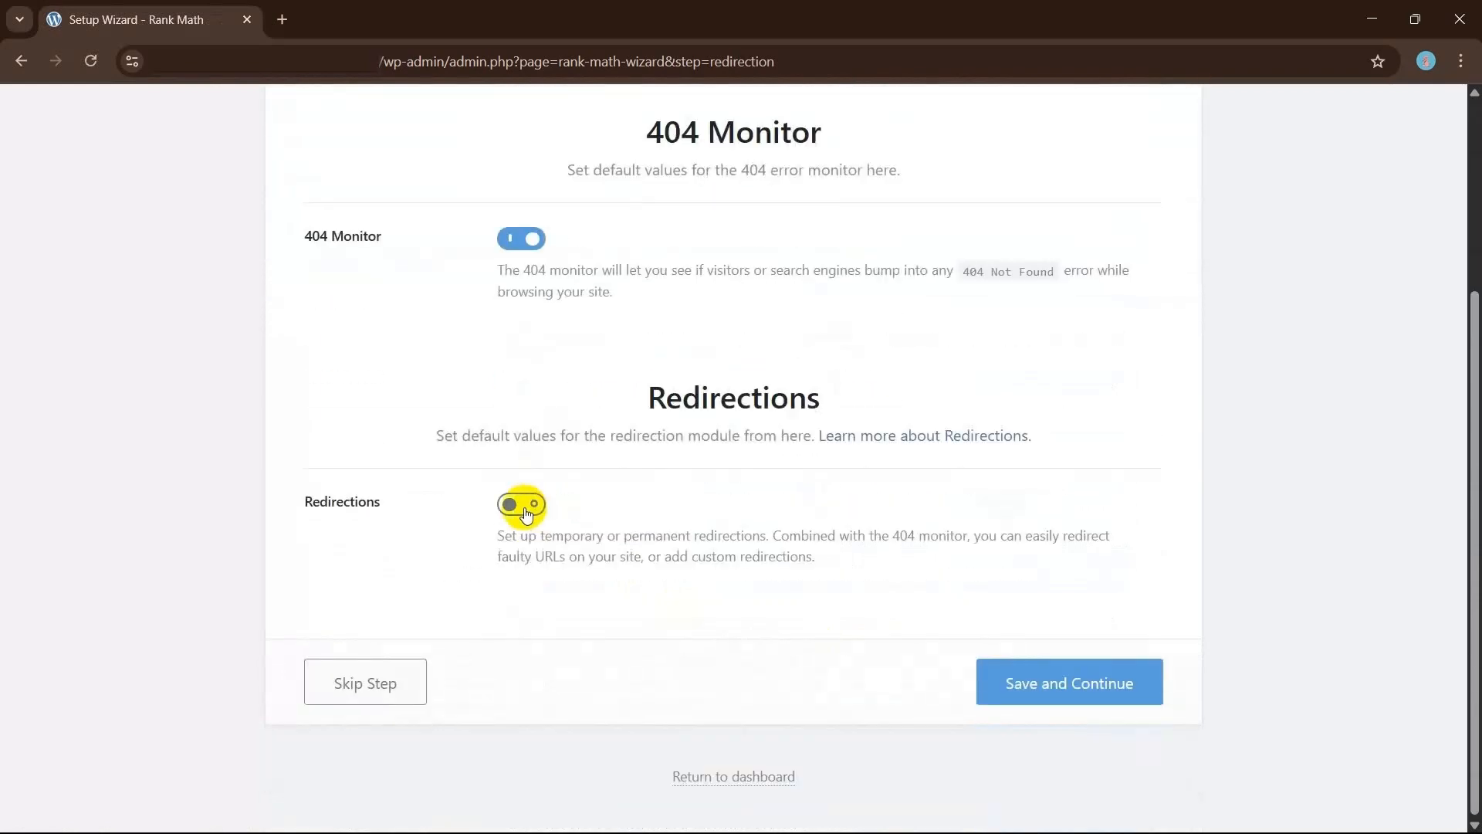
pyautogui.click(1035, 679)
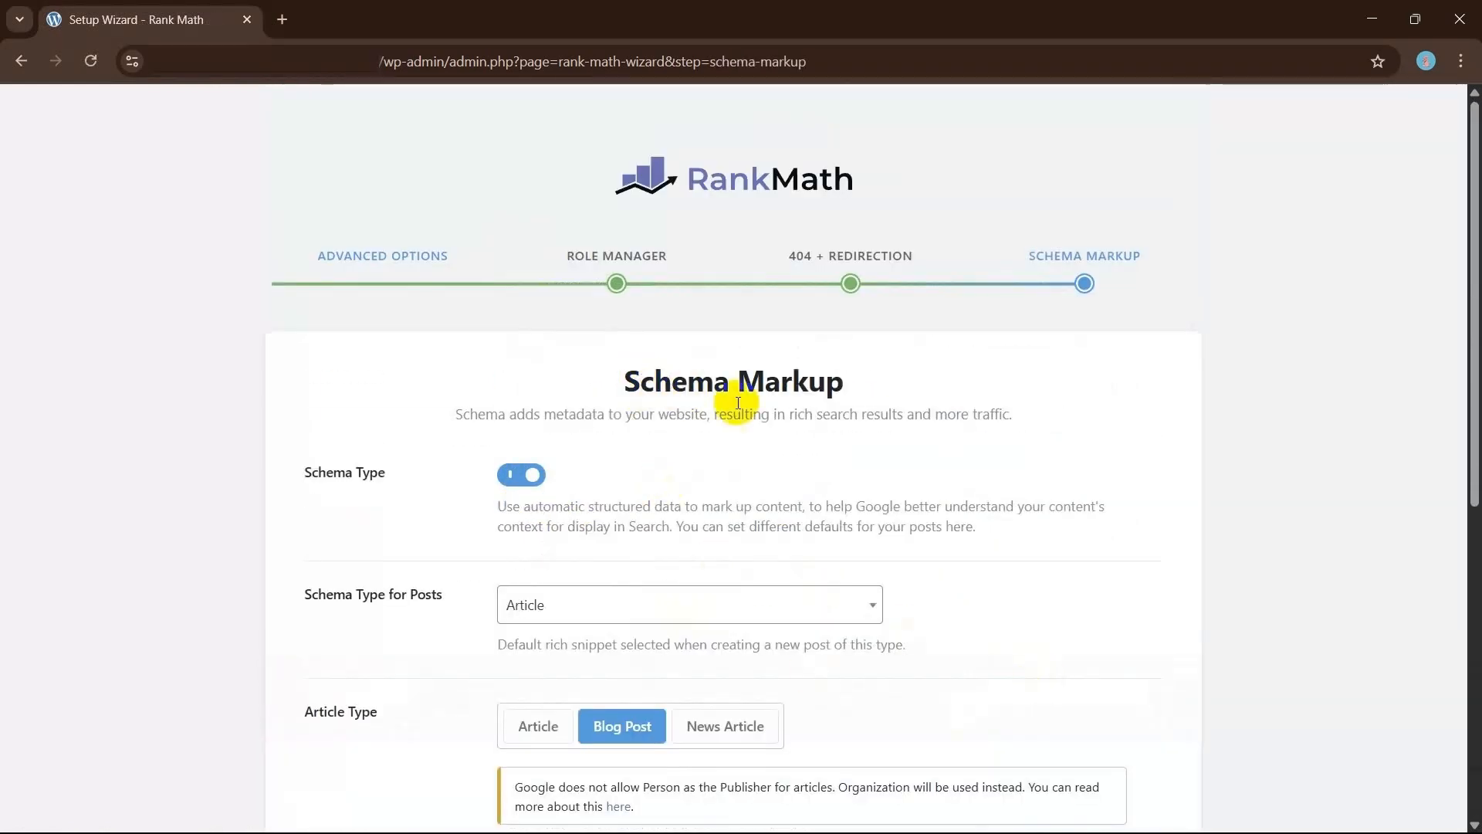
pyautogui.scroll(-7, 781, 409)
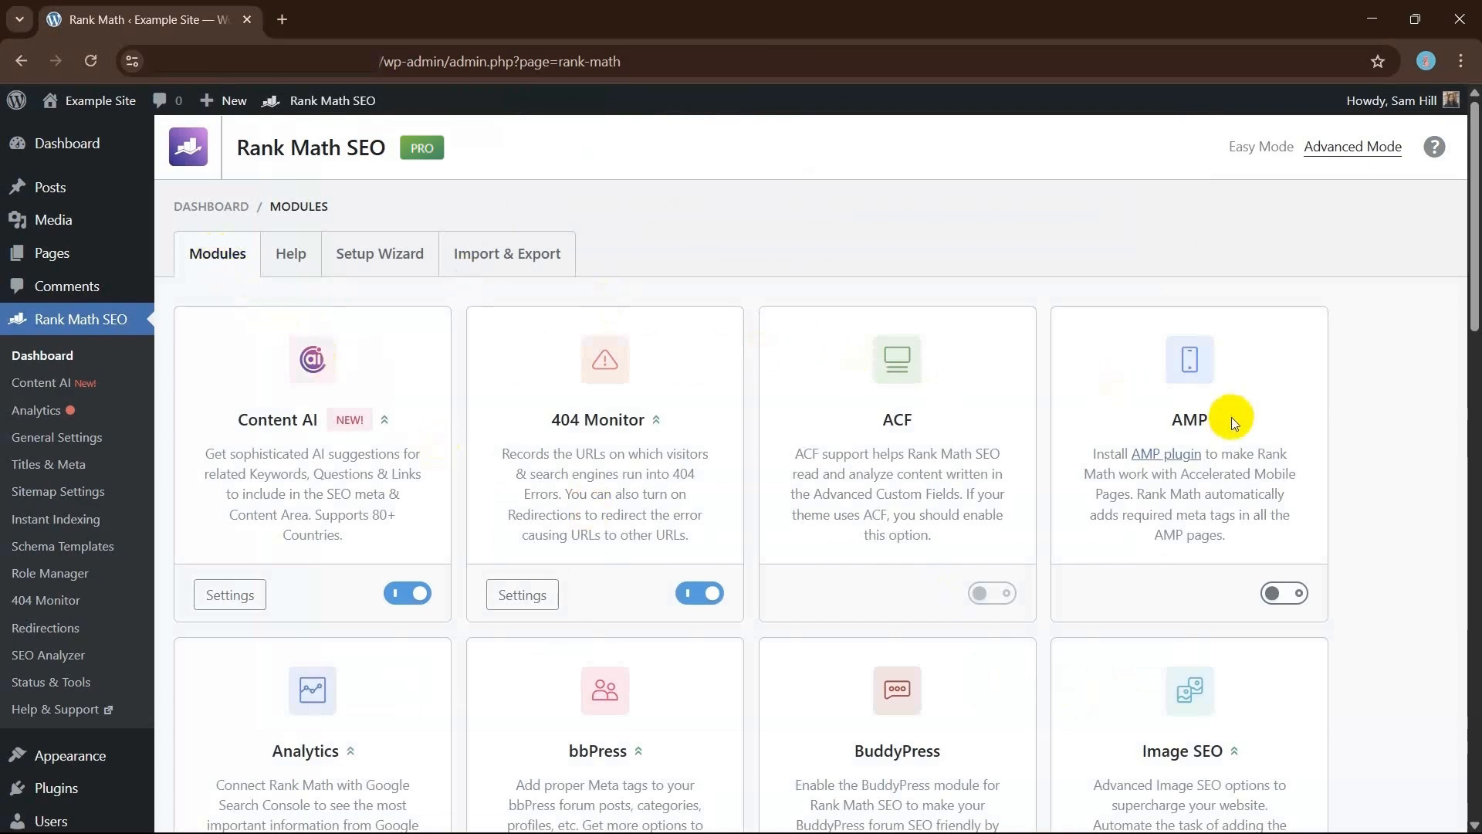
pyautogui.moveTo(1466, 301); pyautogui.dragTo(1466, 612)
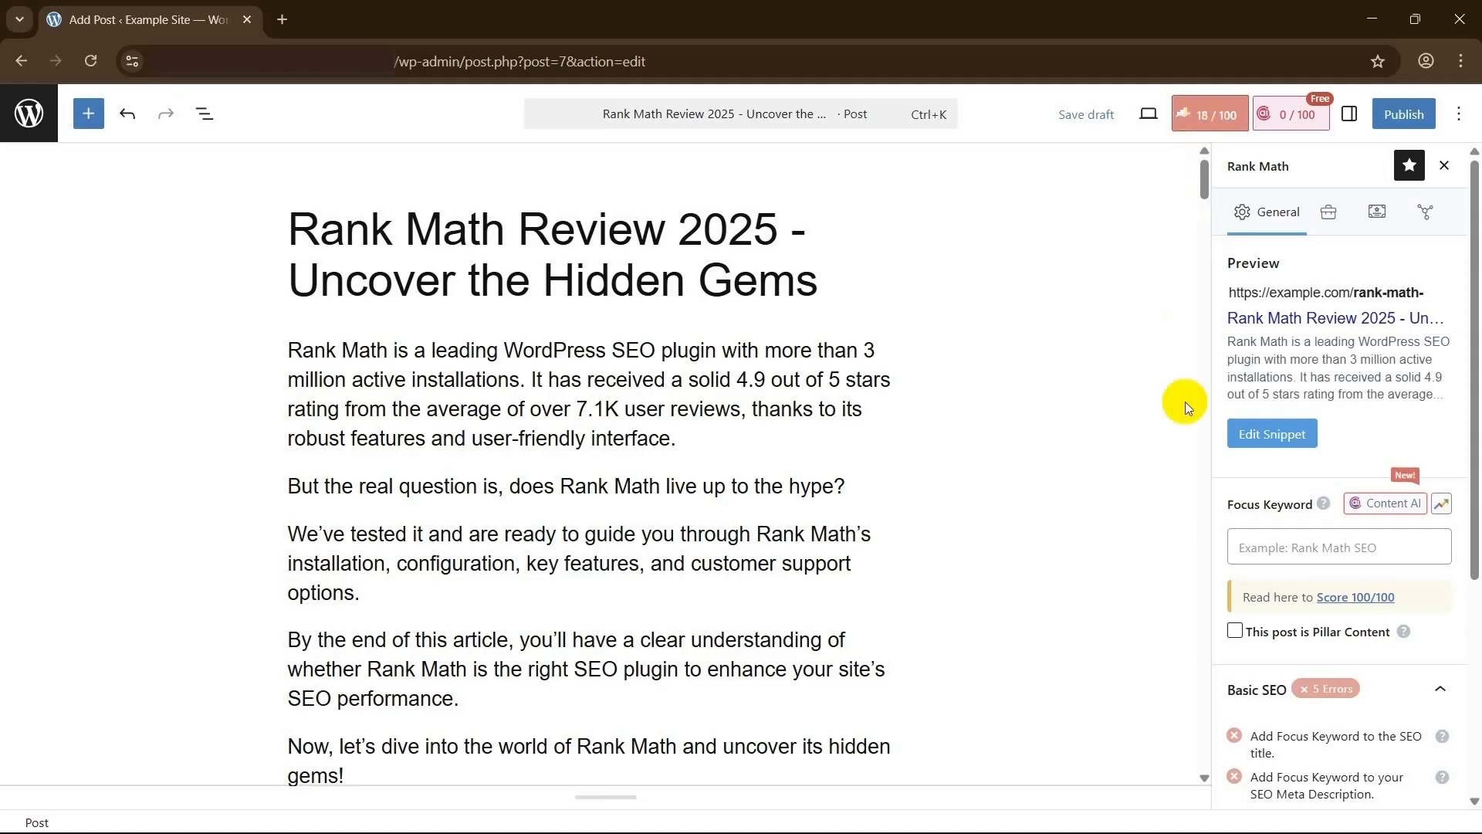
# Step: Add the focus keywords "rank math review", "rank math seo review", "what is rank math", "rank math seo plugin review" and "rank math seo anaysis"
pyautogui.click(1263, 555)
pyautogui.write('rank math review')
pyautogui.press('Return')
pyautogui.write('rank math seo review')
pyautogui.press('Return')
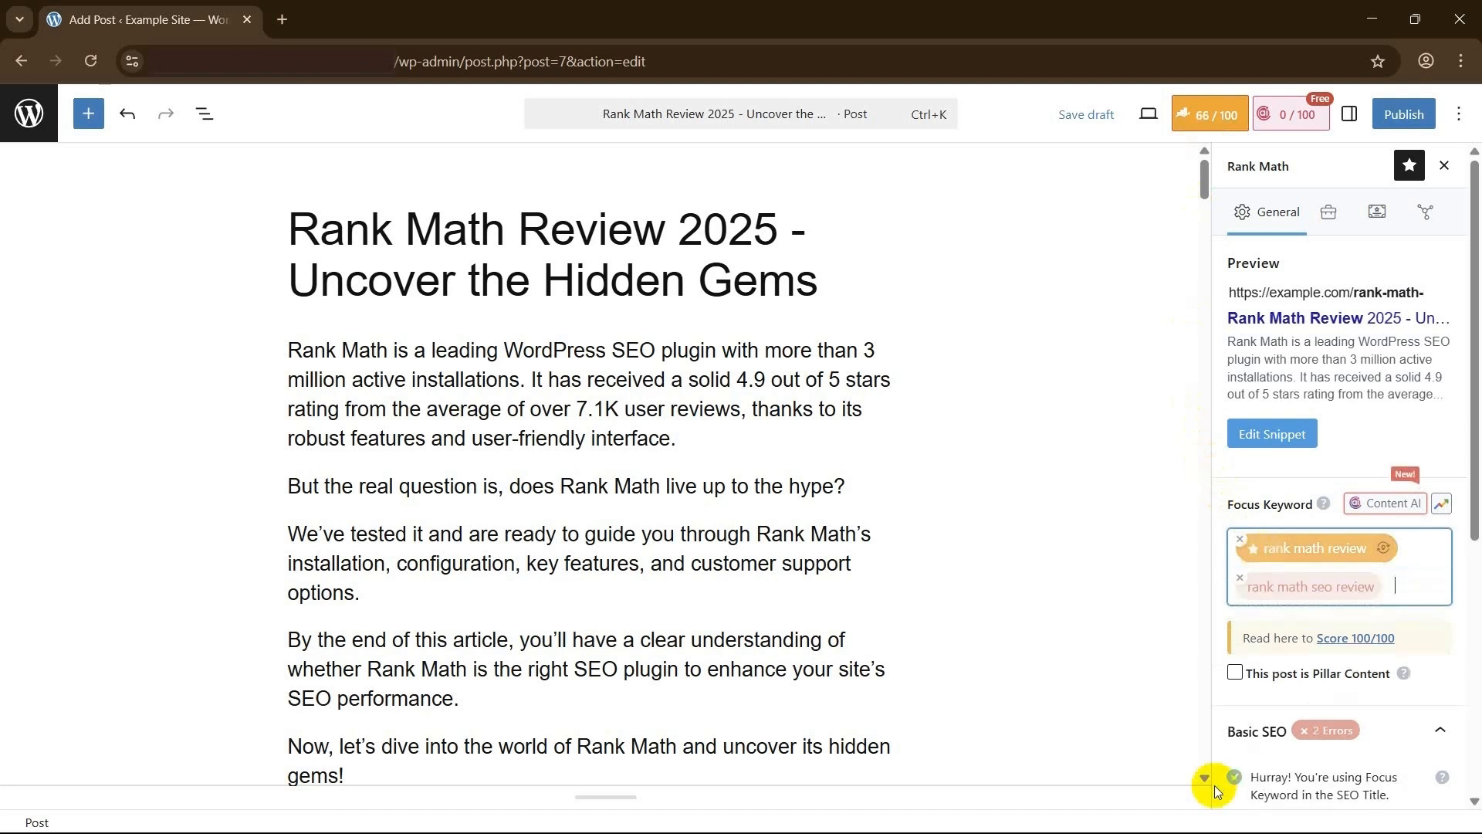
pyautogui.write('what is rank math')
pyautogui.press('Return')
pyautogui.write('rank math seo plugin review')
pyautogui.press('Return')
pyautogui.write('rank math seo anaysis')
pyautogui.press('Return')
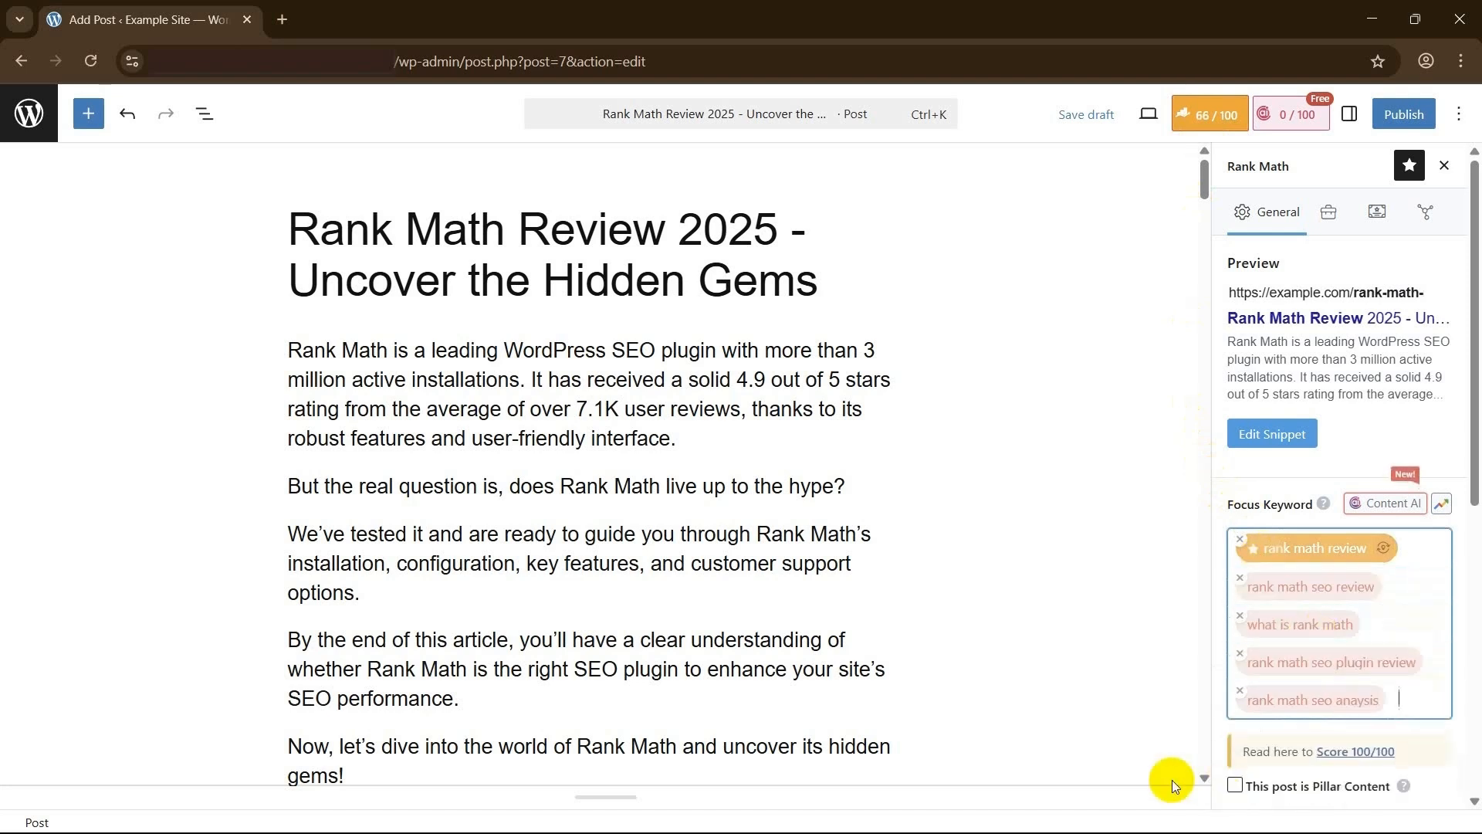
# Step: Examine the post's Basic SEO, Additional and readability checks in the Rank Math analysis
pyautogui.moveTo(1472, 424); pyautogui.dragTo(1475, 682)
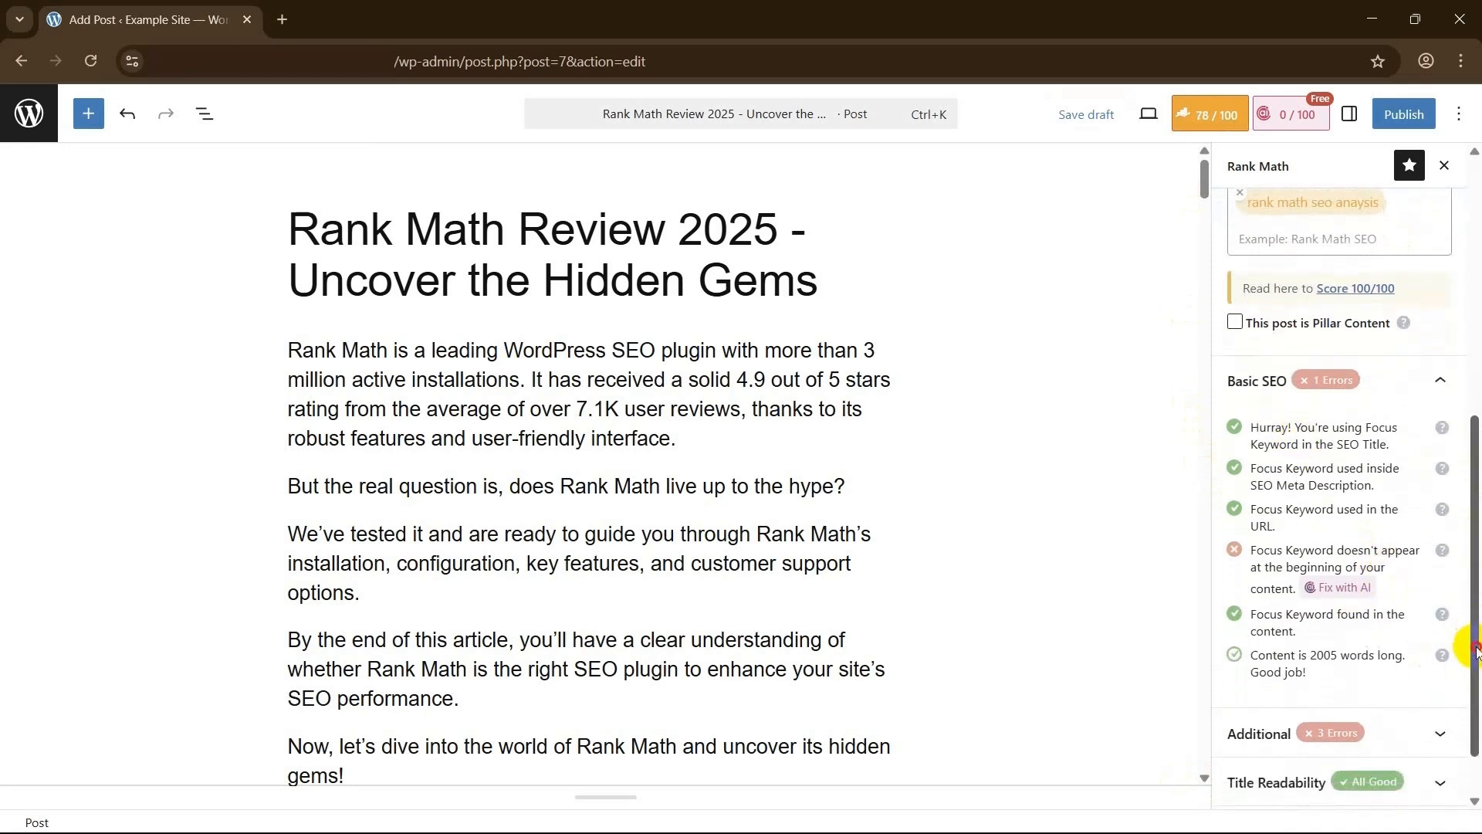
pyautogui.scroll(-1, 1442, 641)
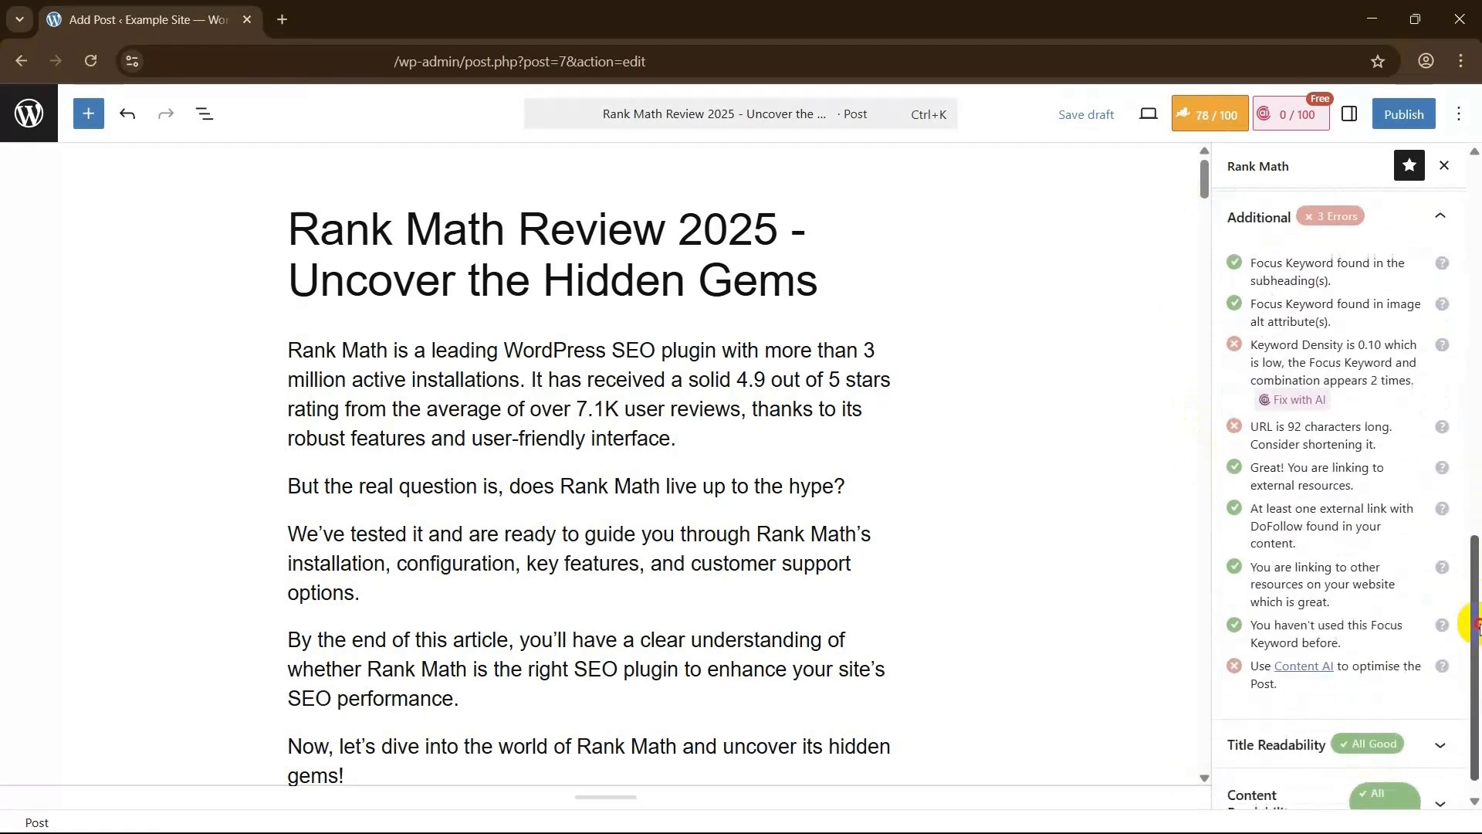
pyautogui.click(1477, 679)
pyautogui.click(1440, 775)
pyautogui.moveTo(1476, 730); pyautogui.dragTo(1477, 529)
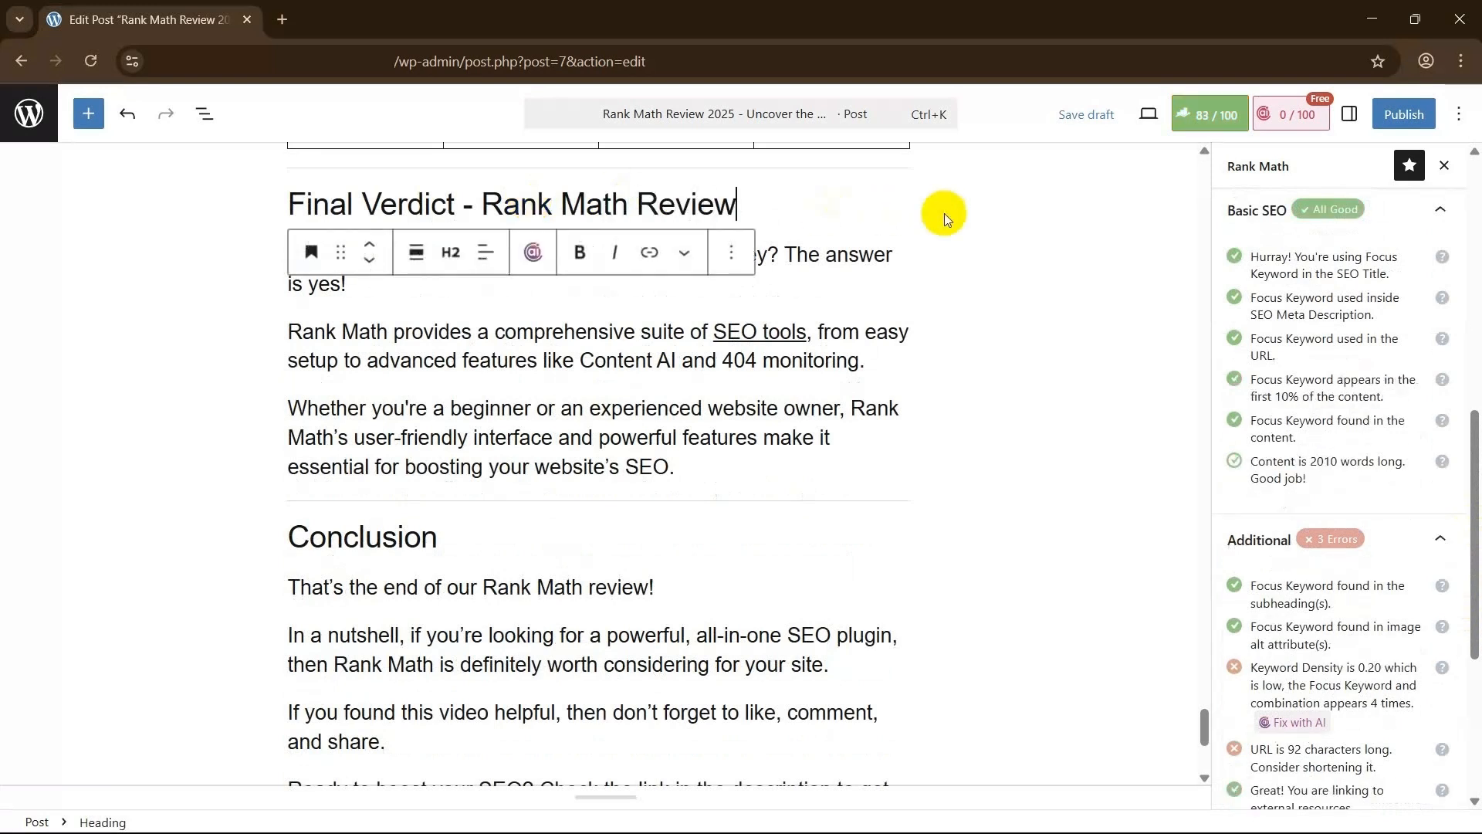
# Step: Generate an AI fix for the post's keyword density
pyautogui.moveTo(1473, 555); pyautogui.dragTo(1474, 654)
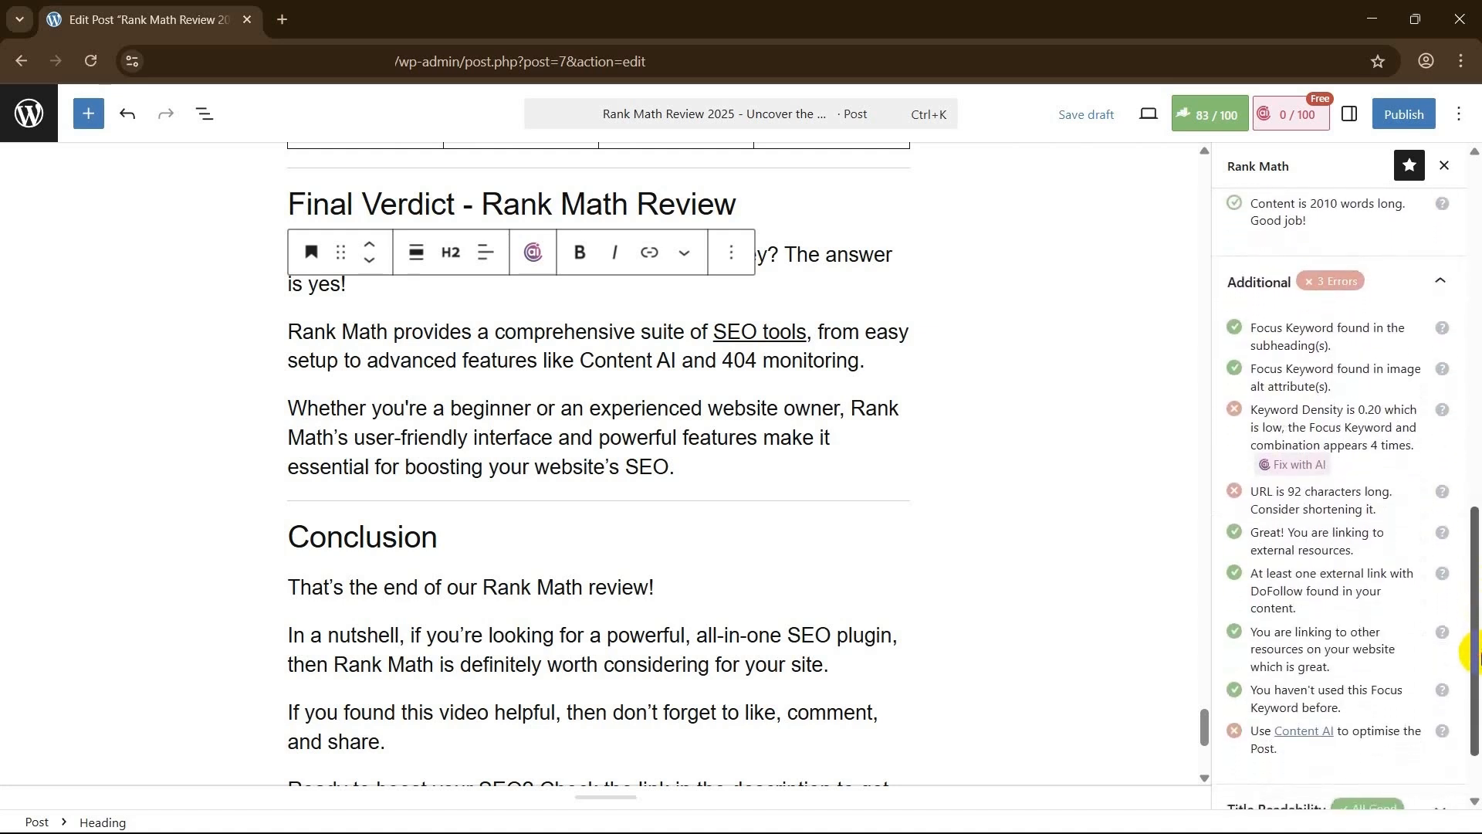
pyautogui.click(1285, 465)
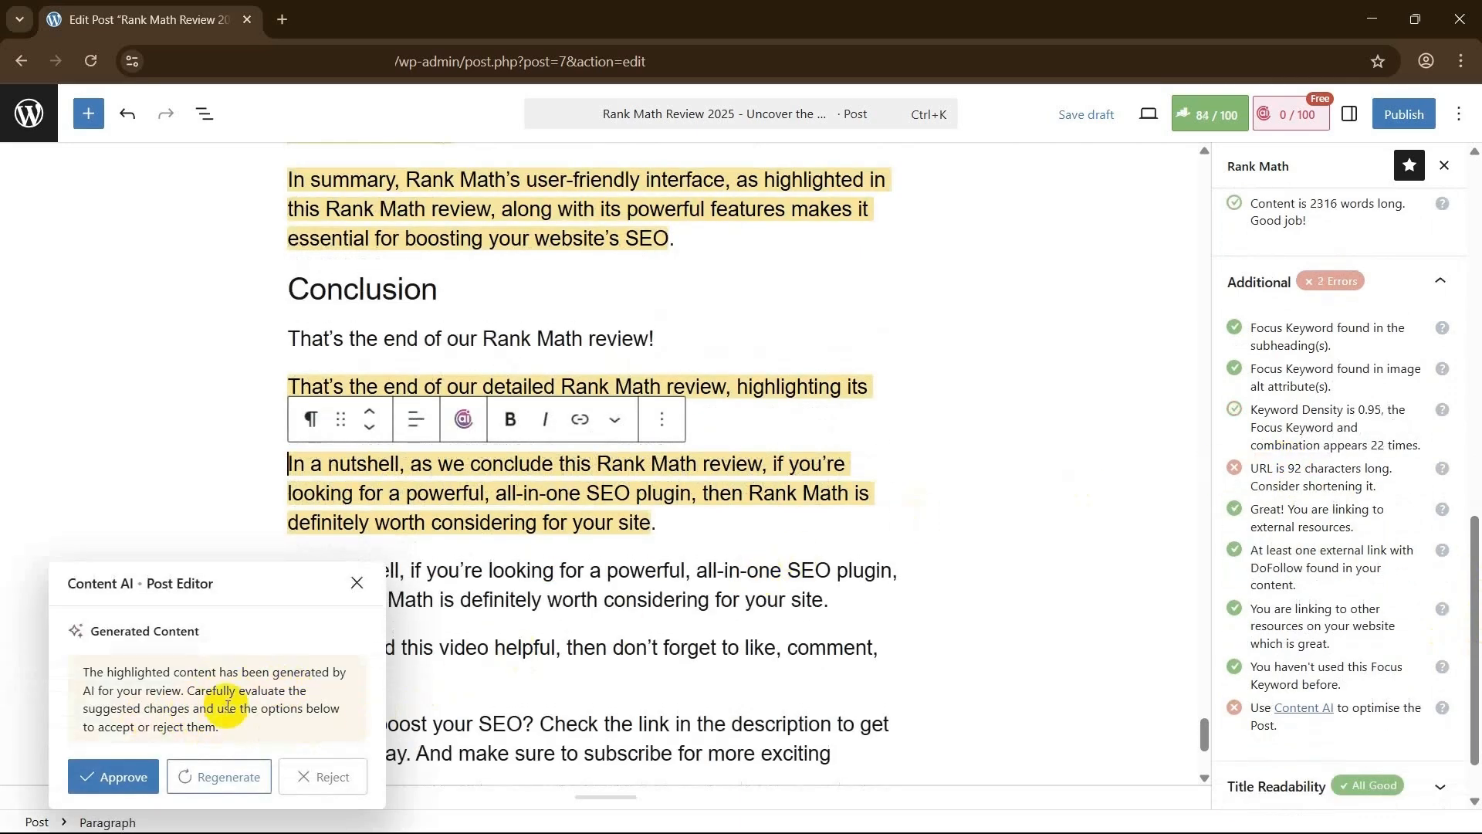
# Step: Approve the AI-generated keyword density content and shorten the post's permalink to "rank-math-review" in the snippet
pyautogui.click(126, 778)
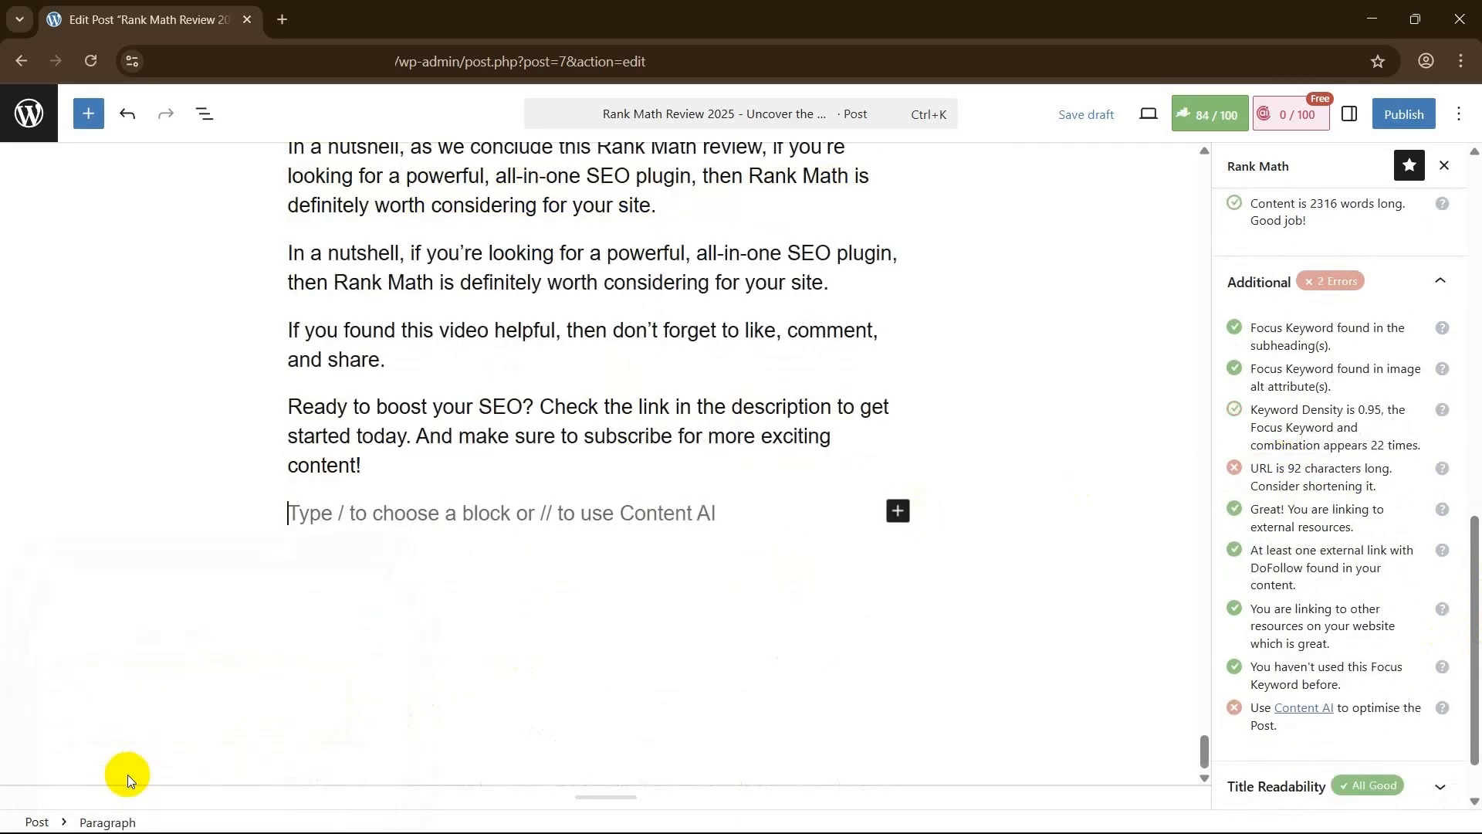
pyautogui.scroll(10, 1459, 563)
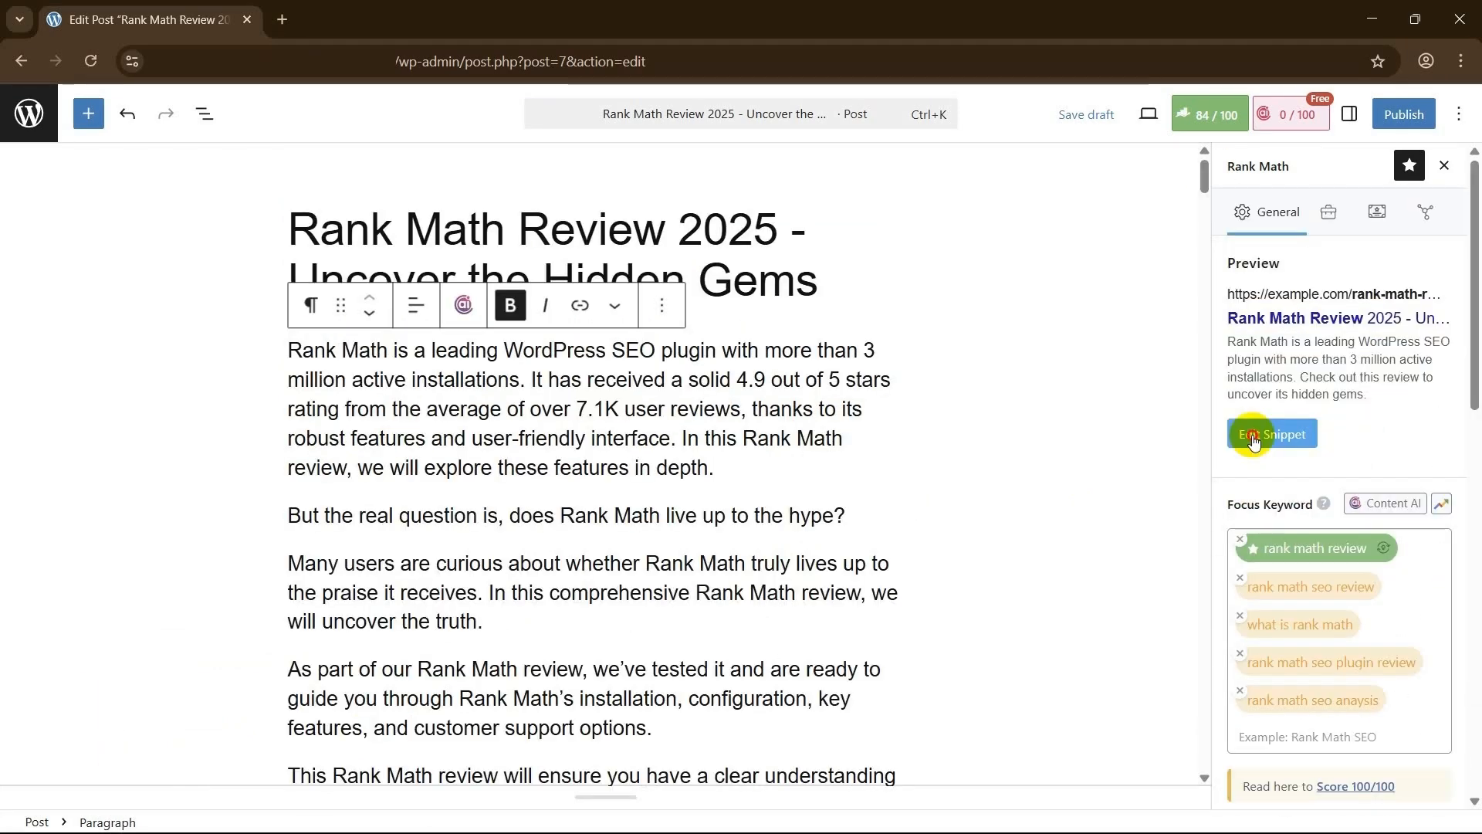
pyautogui.click(1252, 438)
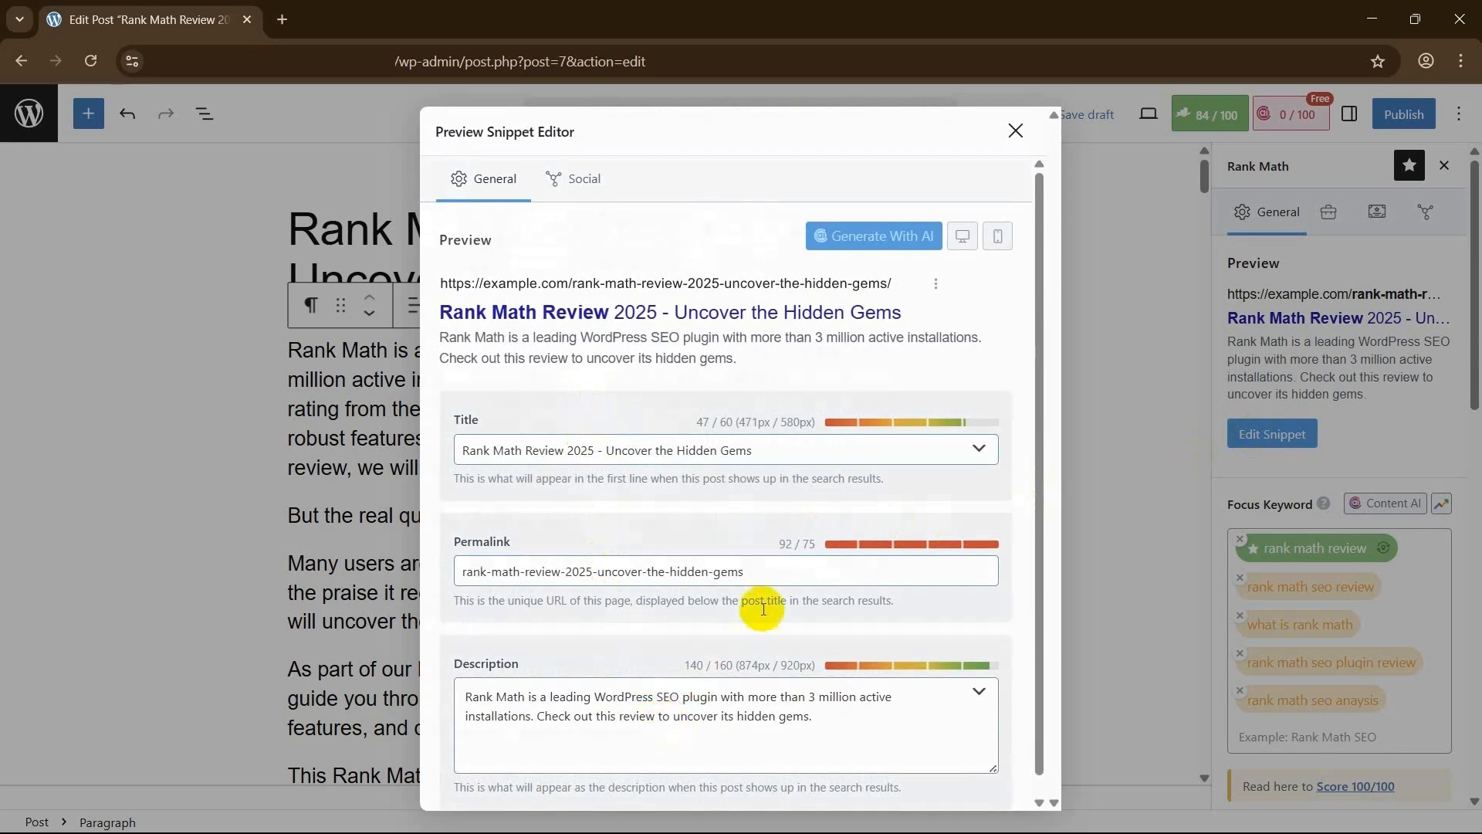
pyautogui.moveTo(762, 570); pyautogui.dragTo(599, 573)
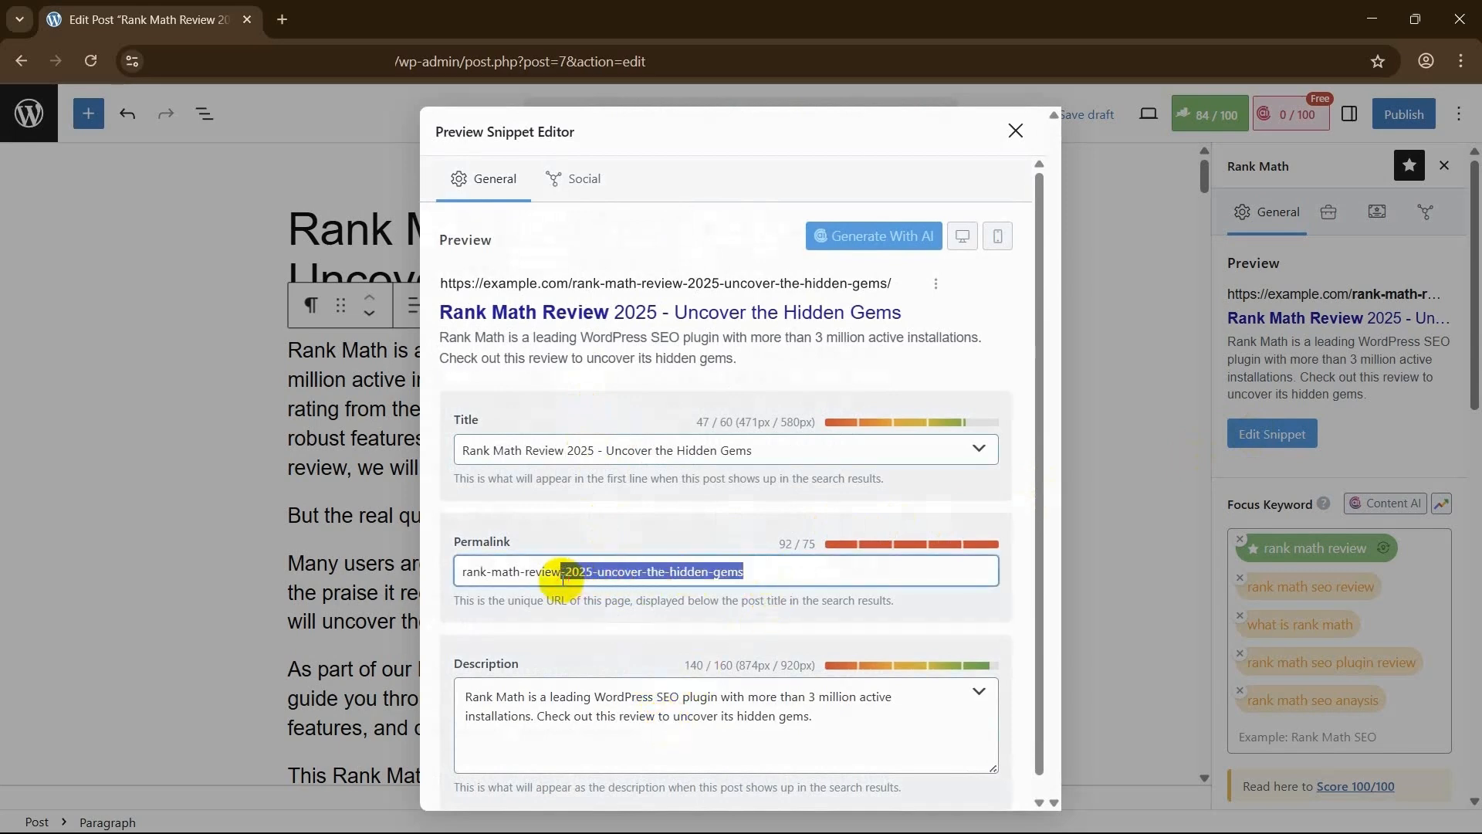
pyautogui.press('BackSpace')
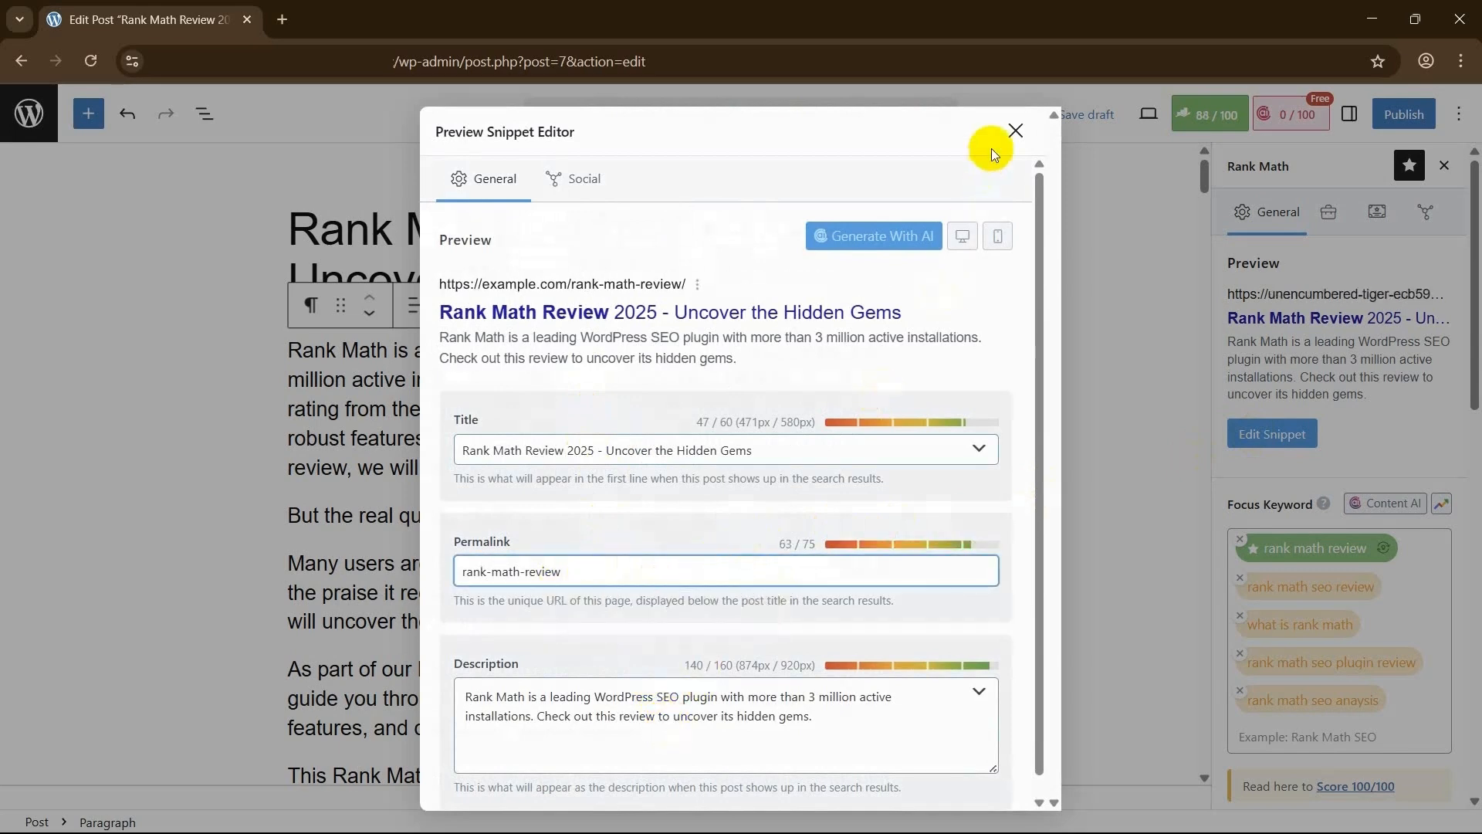
pyautogui.click(1015, 131)
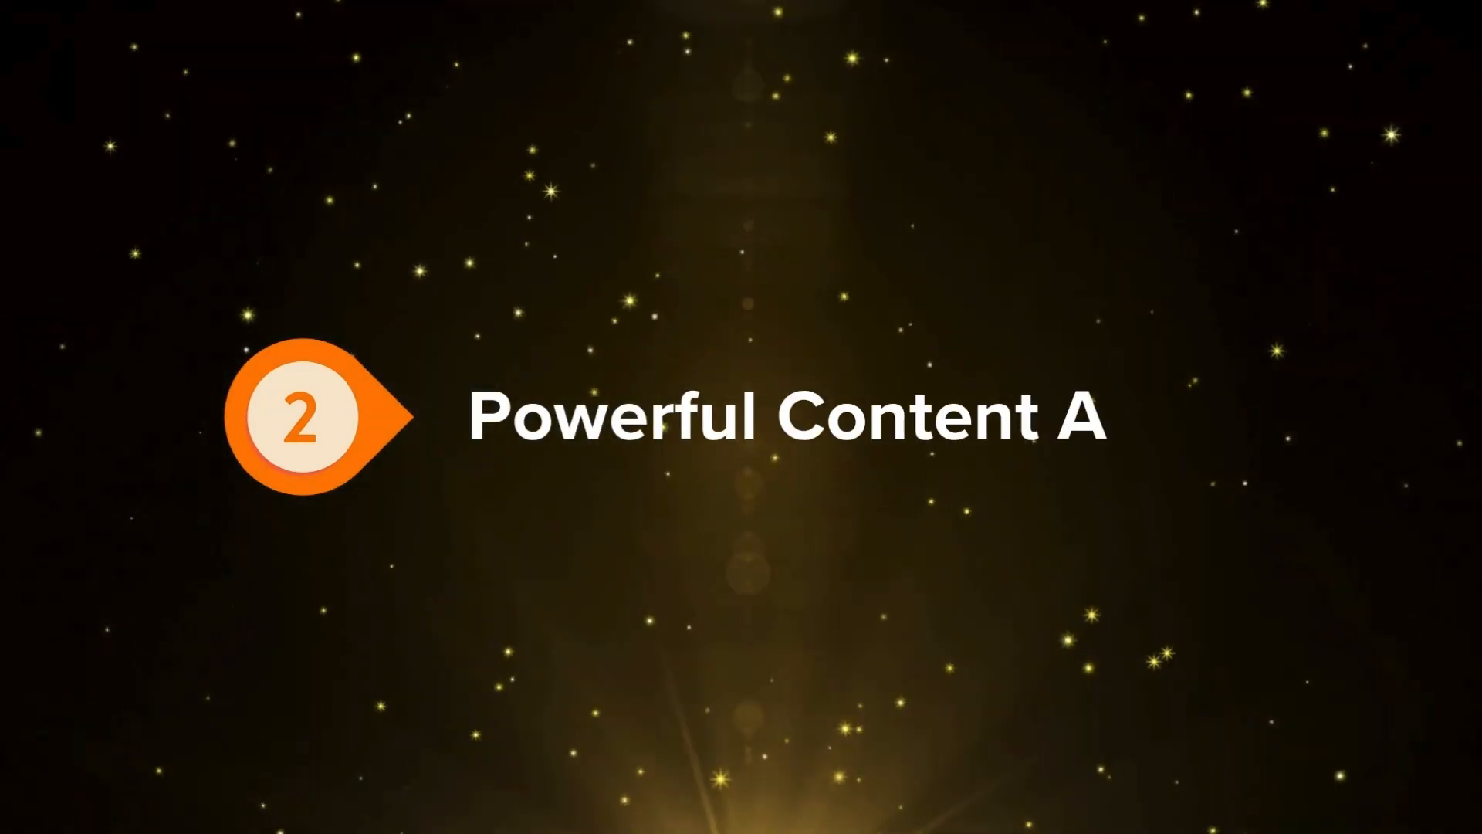
# Step: Enable the Content AI module and browse its available AI tools
pyautogui.click(419, 596)
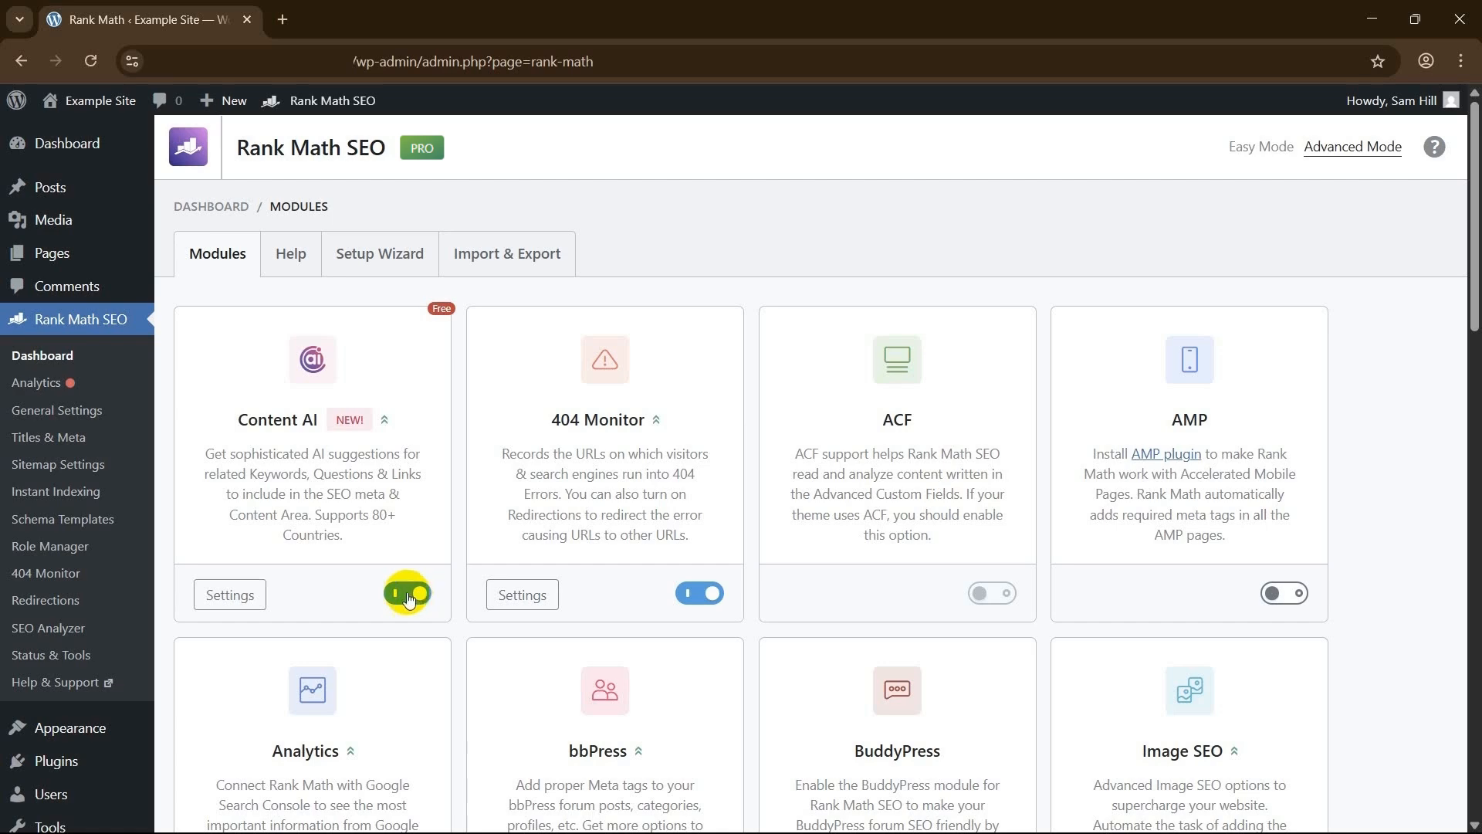
pyautogui.click(65, 386)
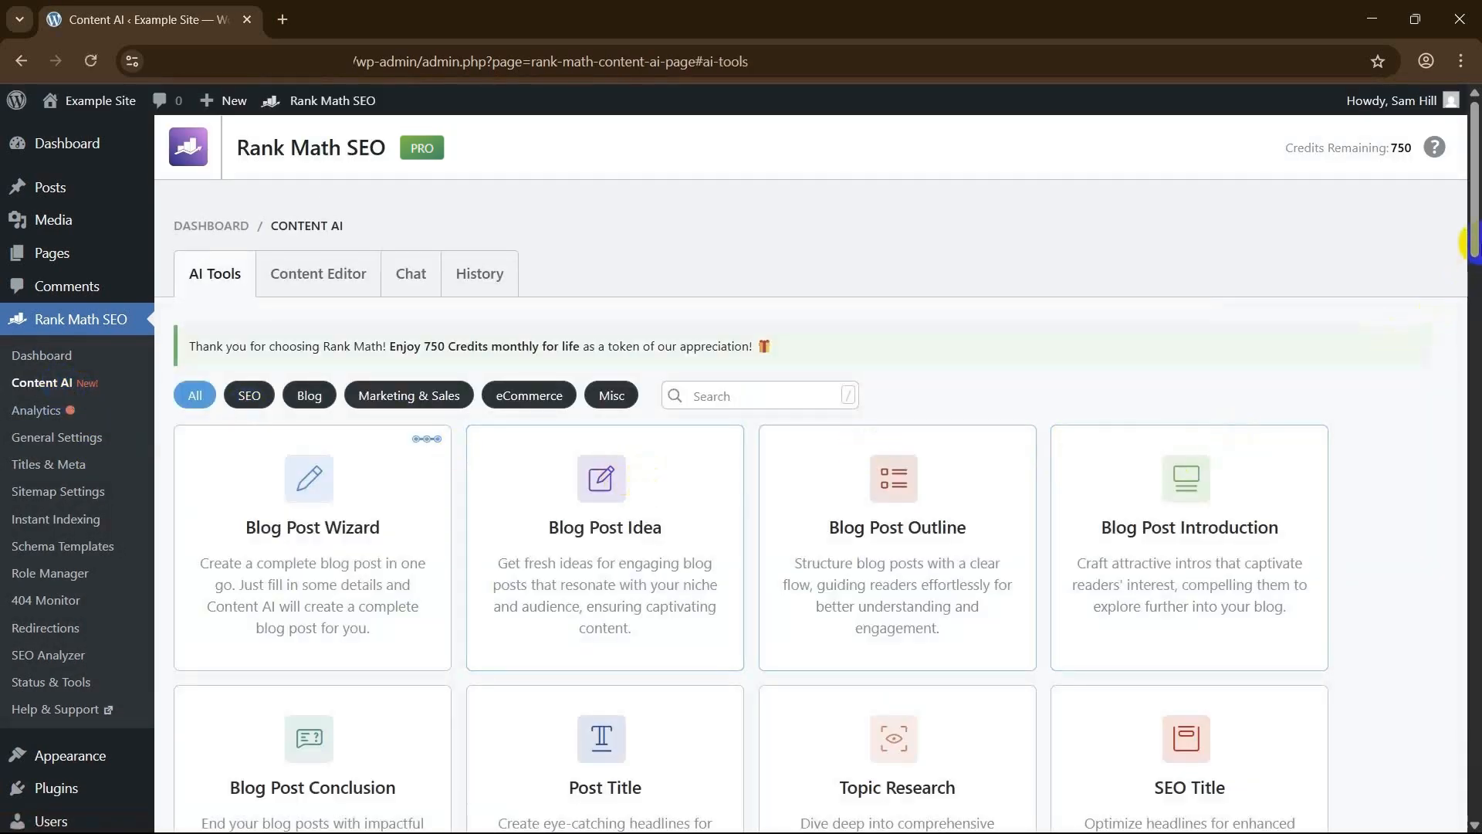
pyautogui.moveTo(1470, 227)
pyautogui.mouseDown()
pyautogui.moveTo(1472, 446)
pyautogui.moveTo(1456, 222)
pyautogui.mouseUp()
pyautogui.scroll(-3, 1470, 214)
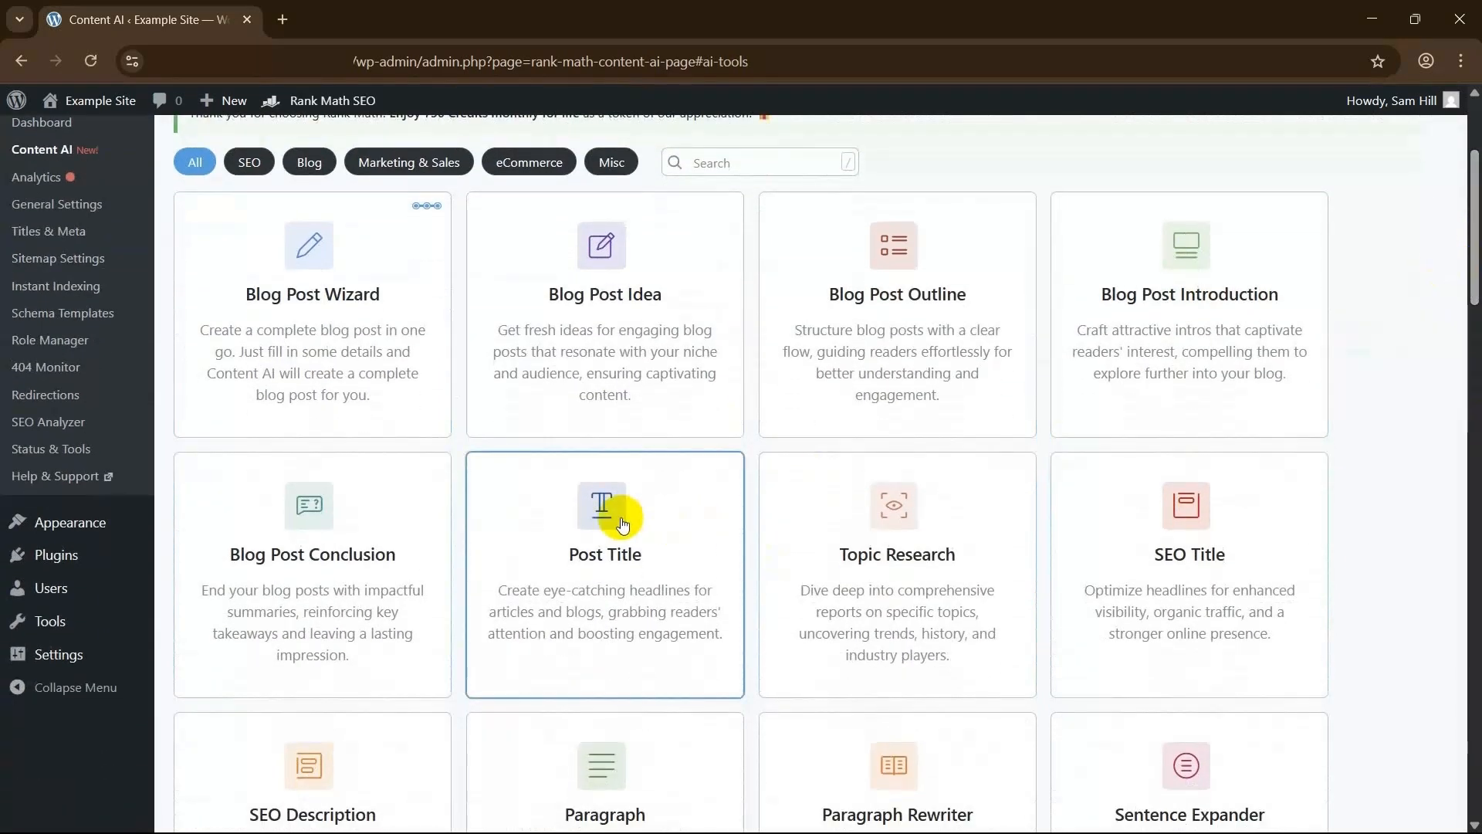
# Step: Generate two short Review-style titles from "Blog post titles for the Rank Math review article." and copy "Rank Math Review: Unveiling the Features"
pyautogui.click(620, 517)
pyautogui.click(440, 287)
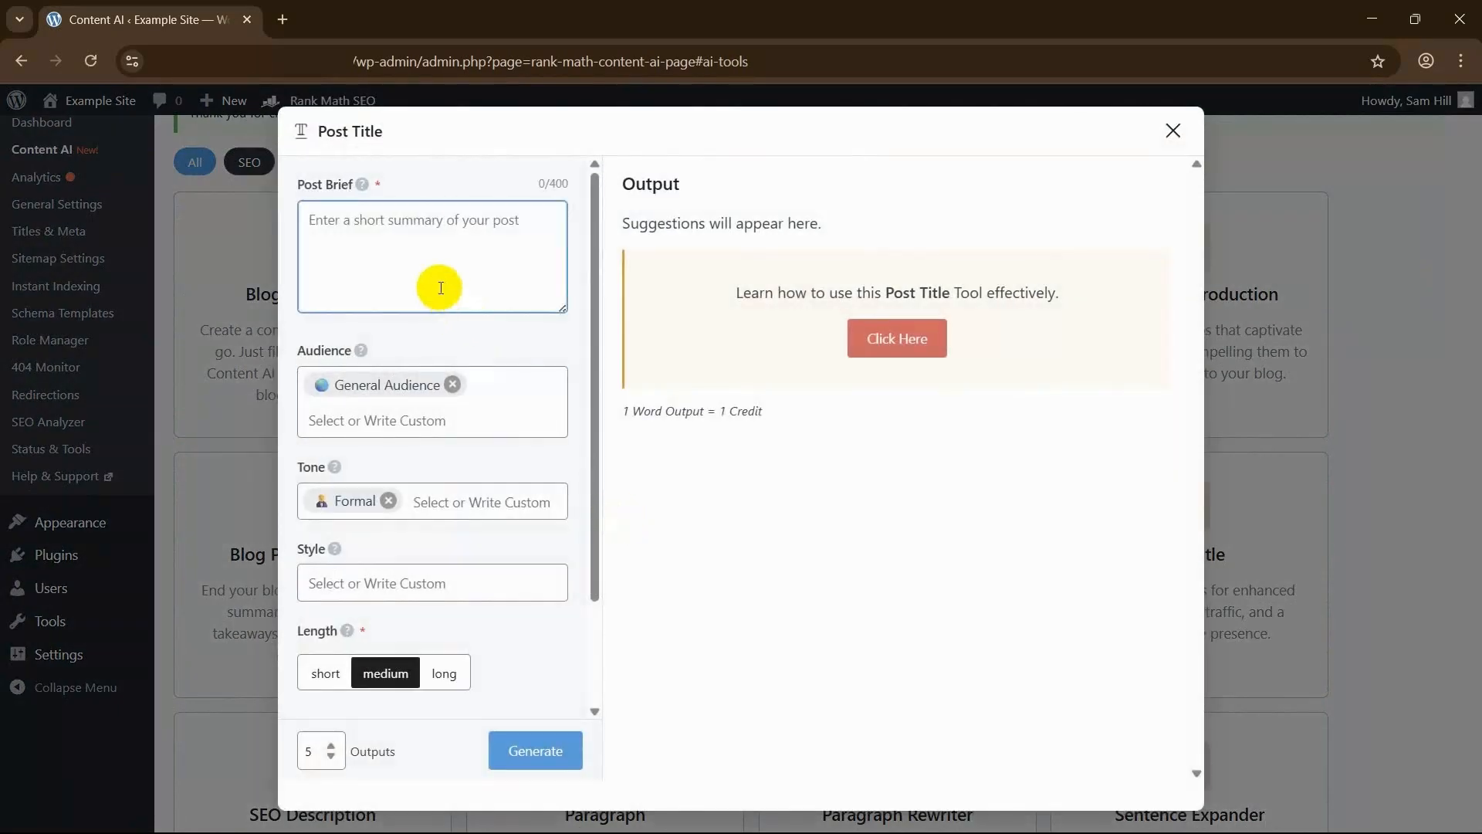
pyautogui.click(429, 393)
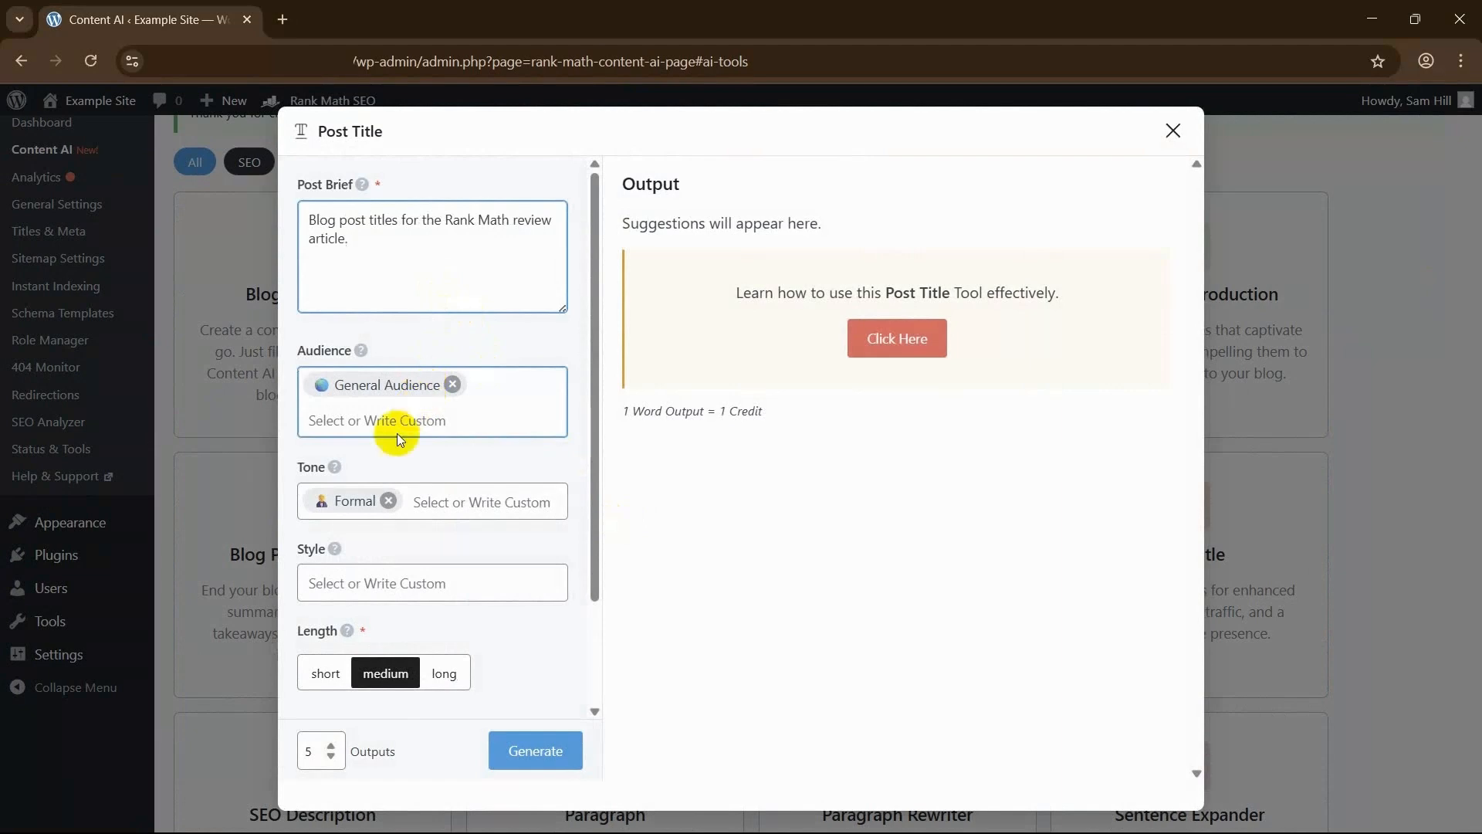
pyautogui.click(379, 580)
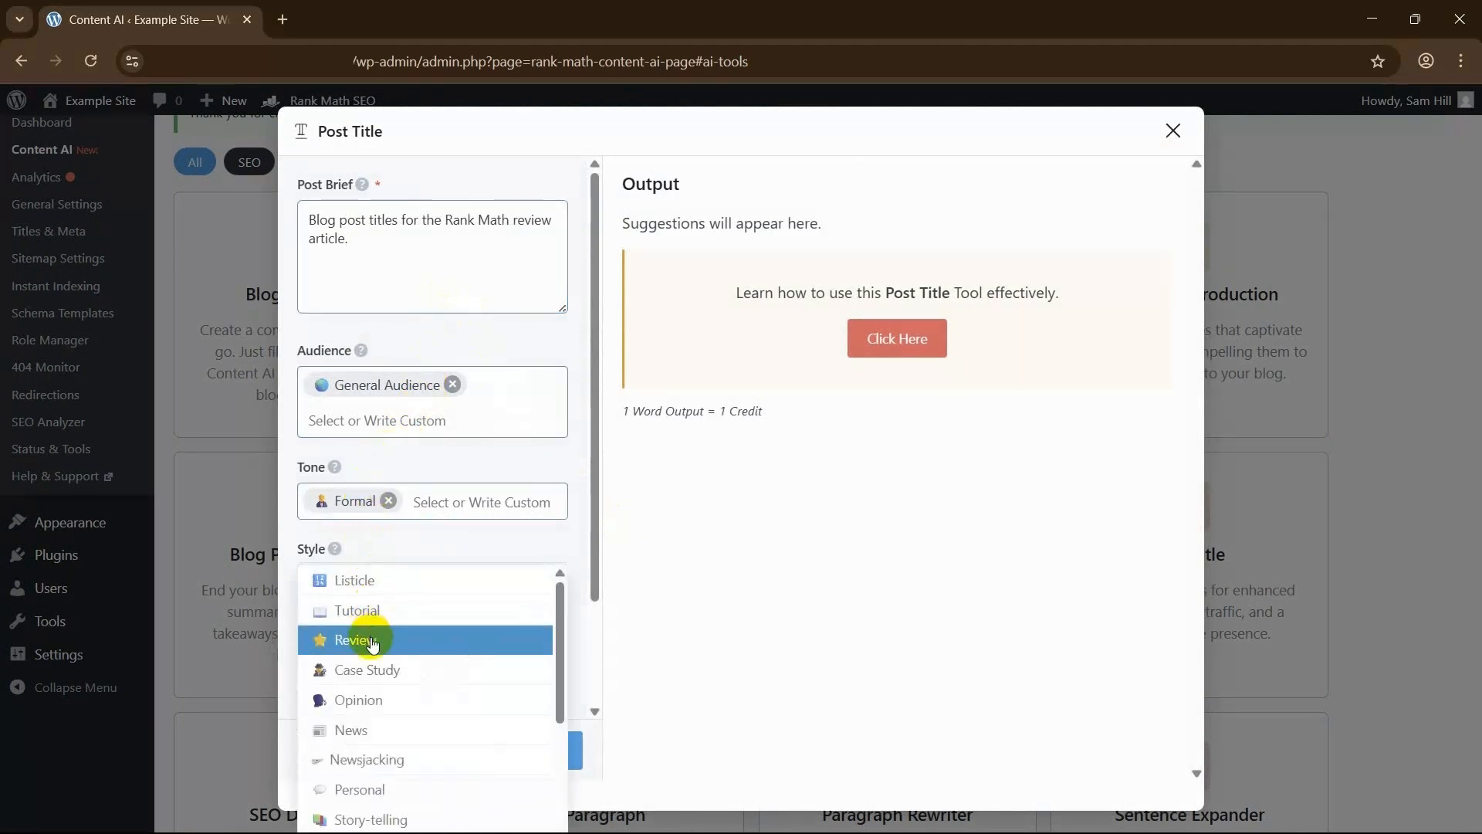
pyautogui.click(378, 637)
pyautogui.click(326, 676)
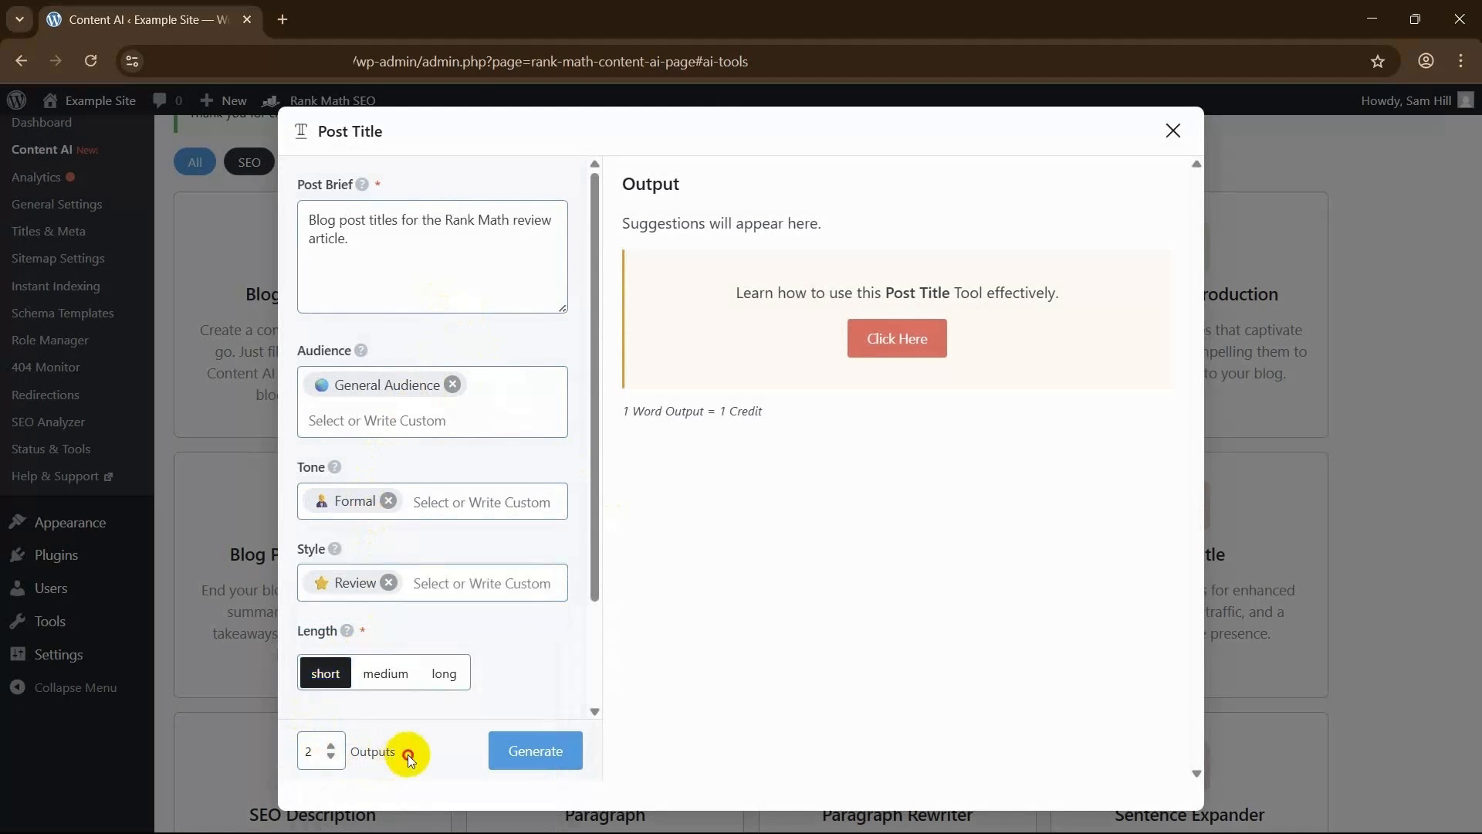
pyautogui.click(516, 751)
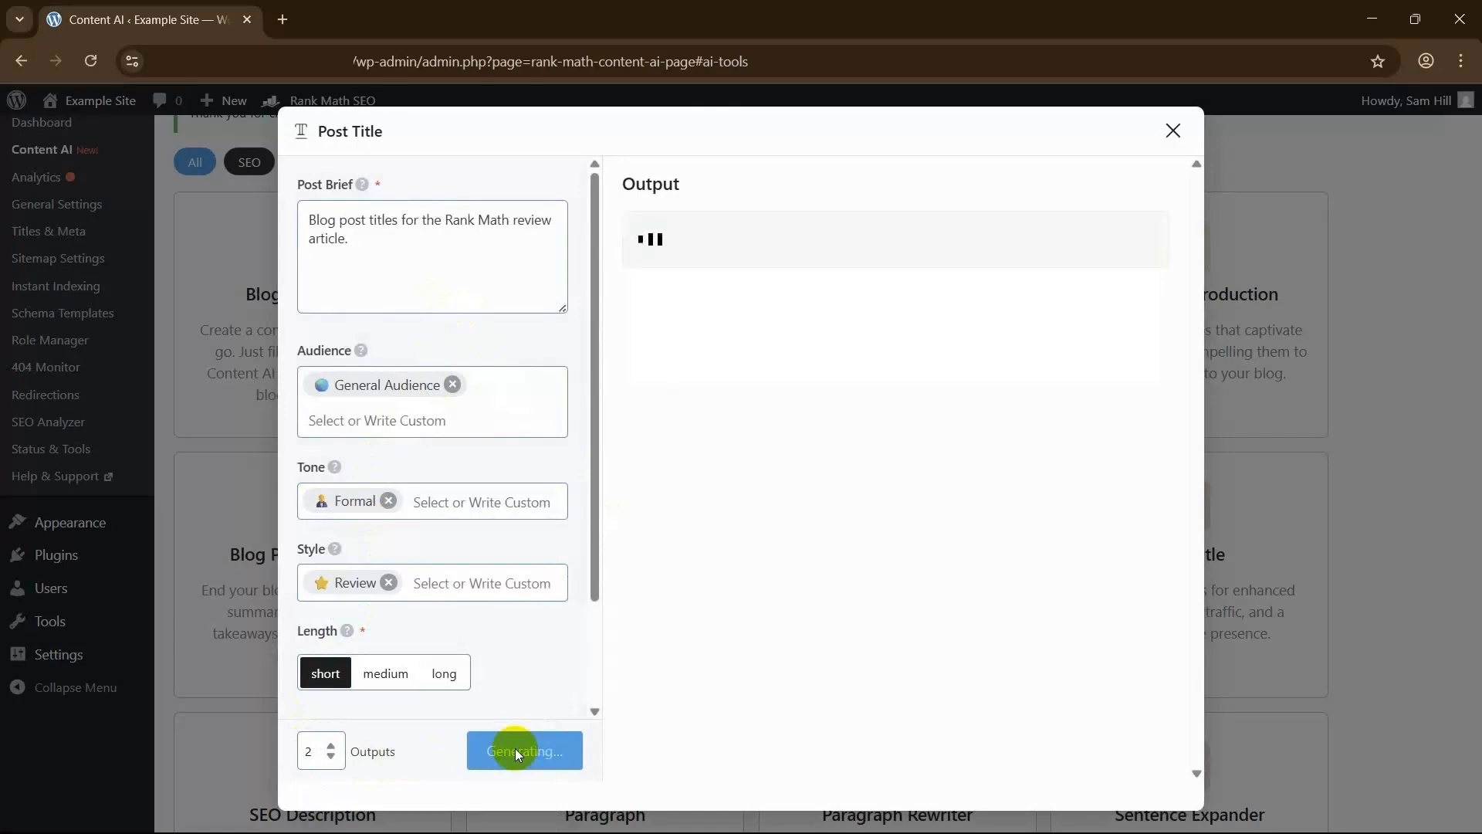
pyautogui.moveTo(1118, 317)
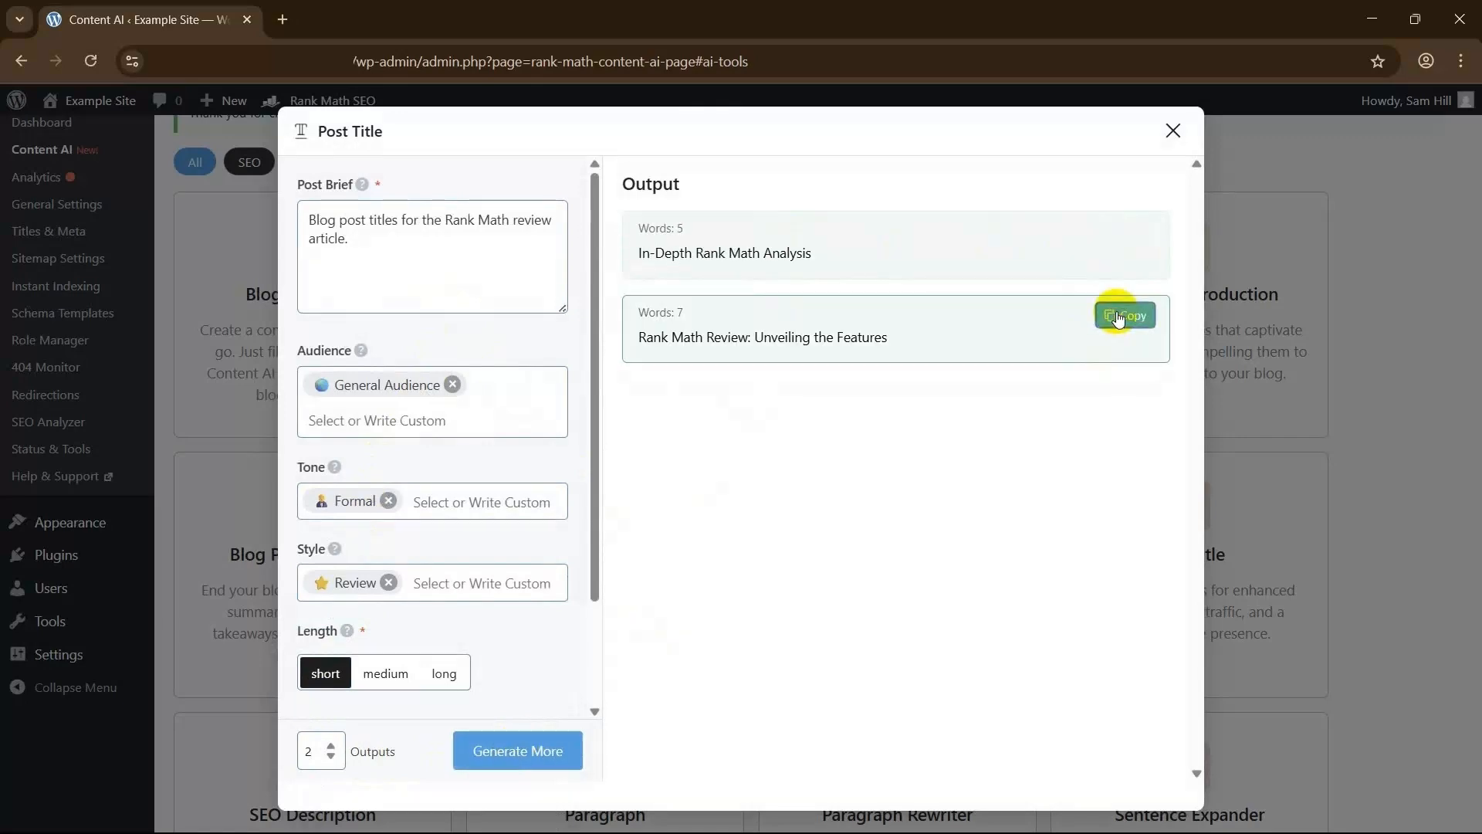
pyautogui.click(1118, 317)
pyautogui.press('Escape')
# Step: Generate short, formal text in the Content AI Content Editor for the focus keyword "what seo is"
pyautogui.click(314, 275)
pyautogui.scroll(-2, 1470, 594)
pyautogui.click(1270, 474)
pyautogui.hotkey('ctrl', 'v')
pyautogui.scroll(-4, 1402, 599)
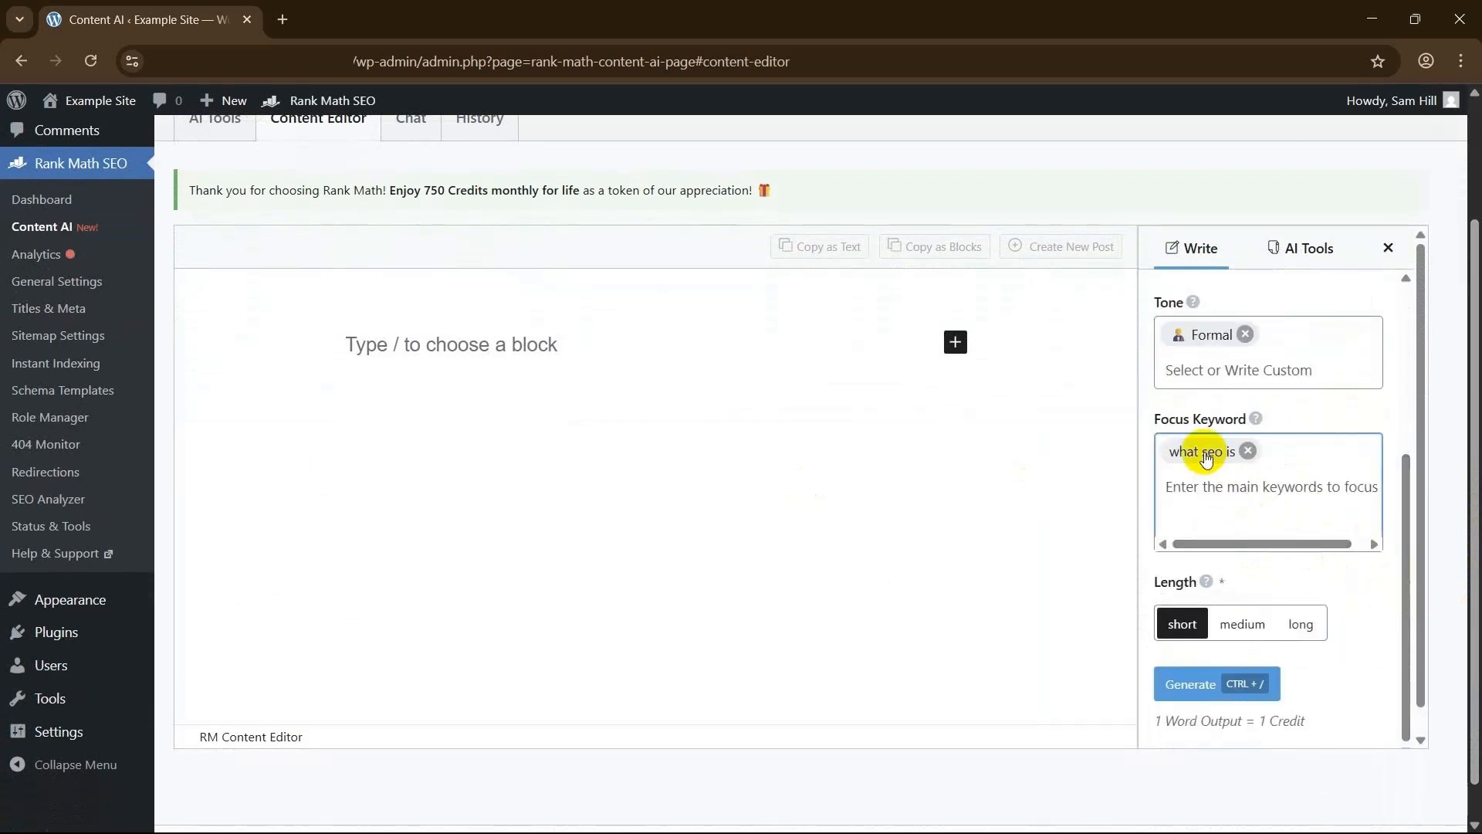
pyautogui.click(1190, 687)
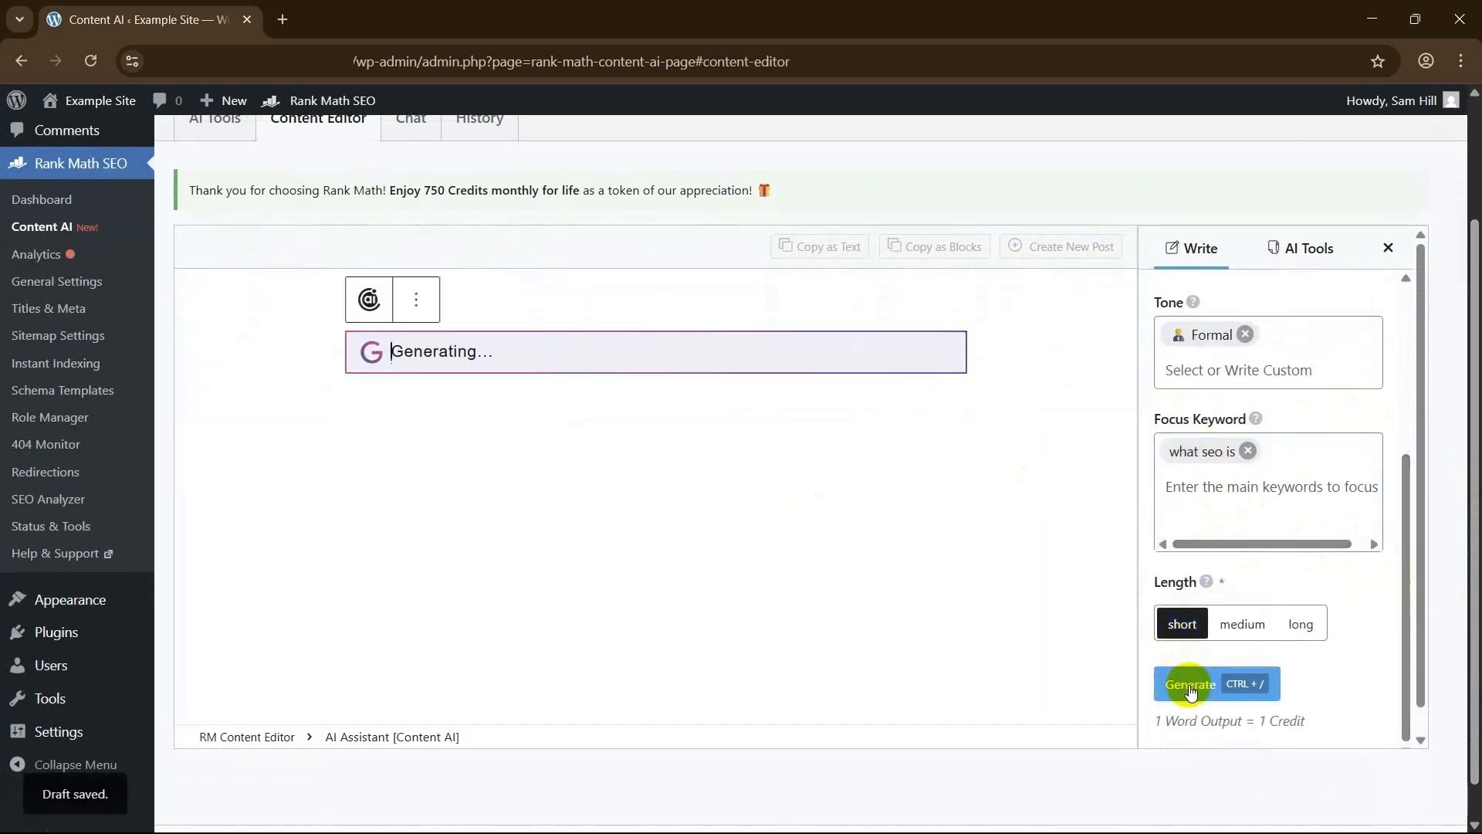
# Step: Look through the example questions in the RankBot chat
pyautogui.click(427, 274)
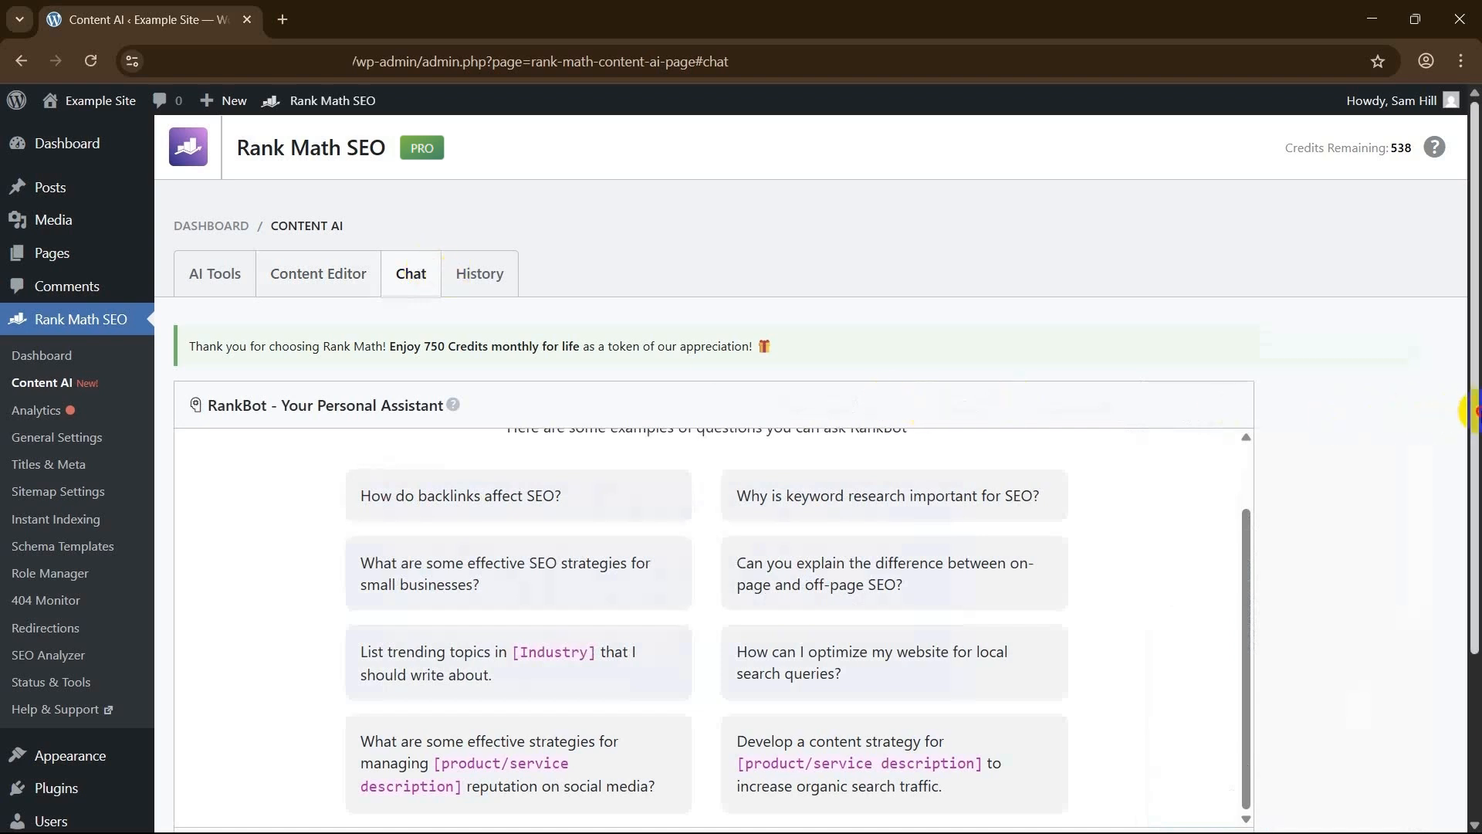
pyautogui.scroll(-2, 1459, 401)
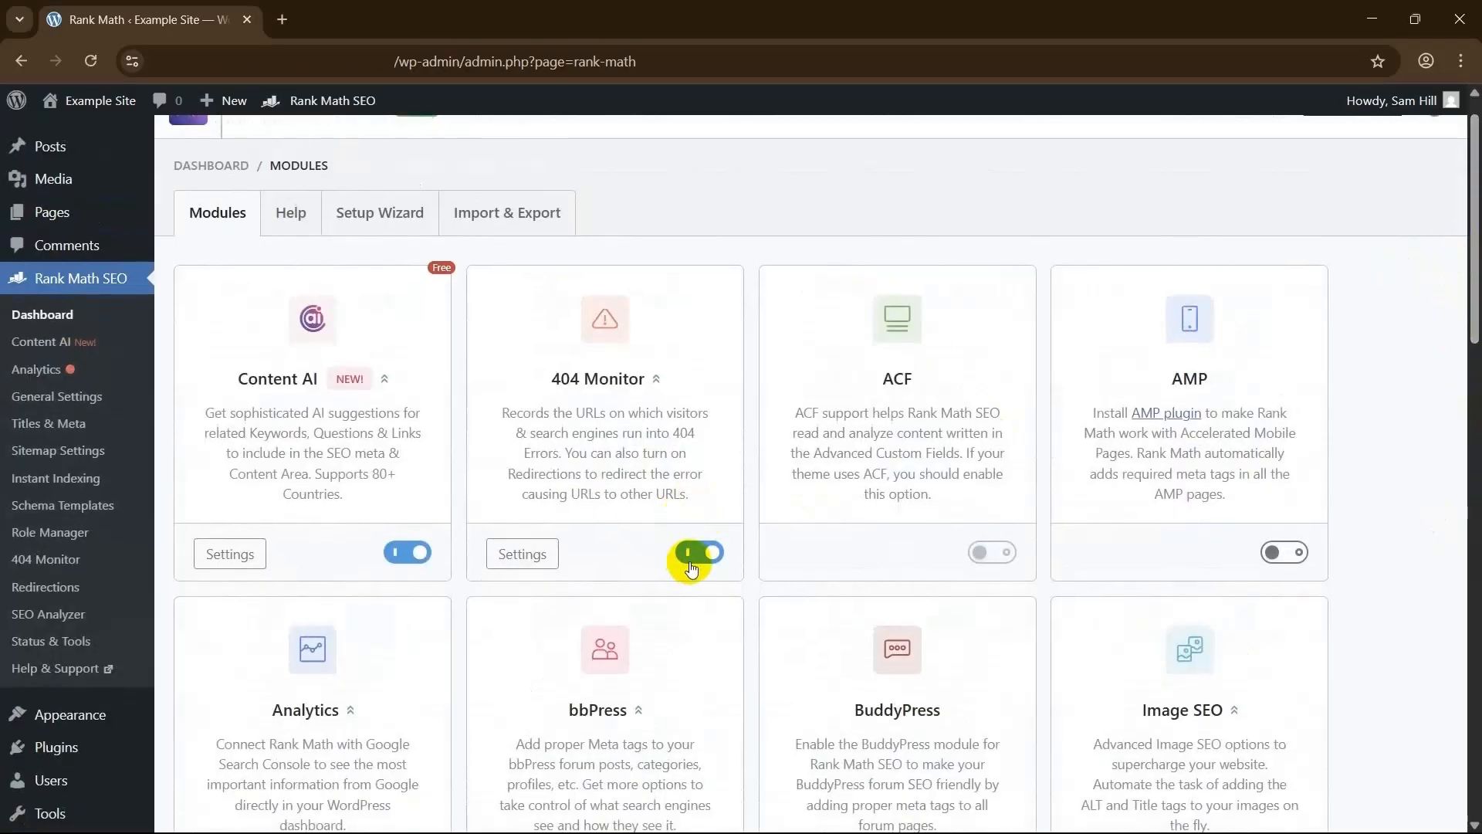
# Step: Review the 404 Monitor settings and view the page behind the logged "rank-math-reviews" URI
pyautogui.click(512, 554)
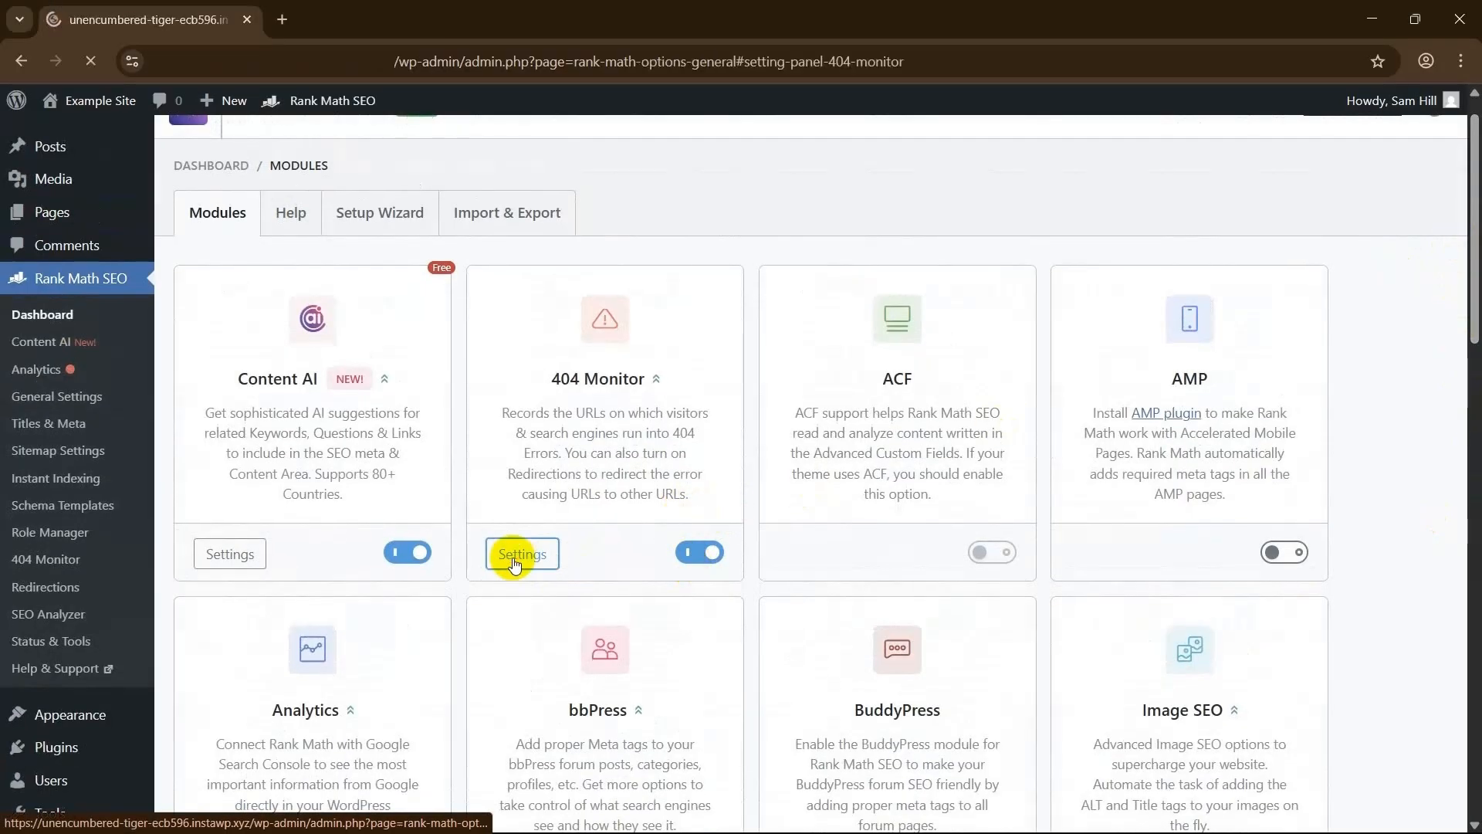
pyautogui.moveTo(1478, 452); pyautogui.dragTo(1437, 283)
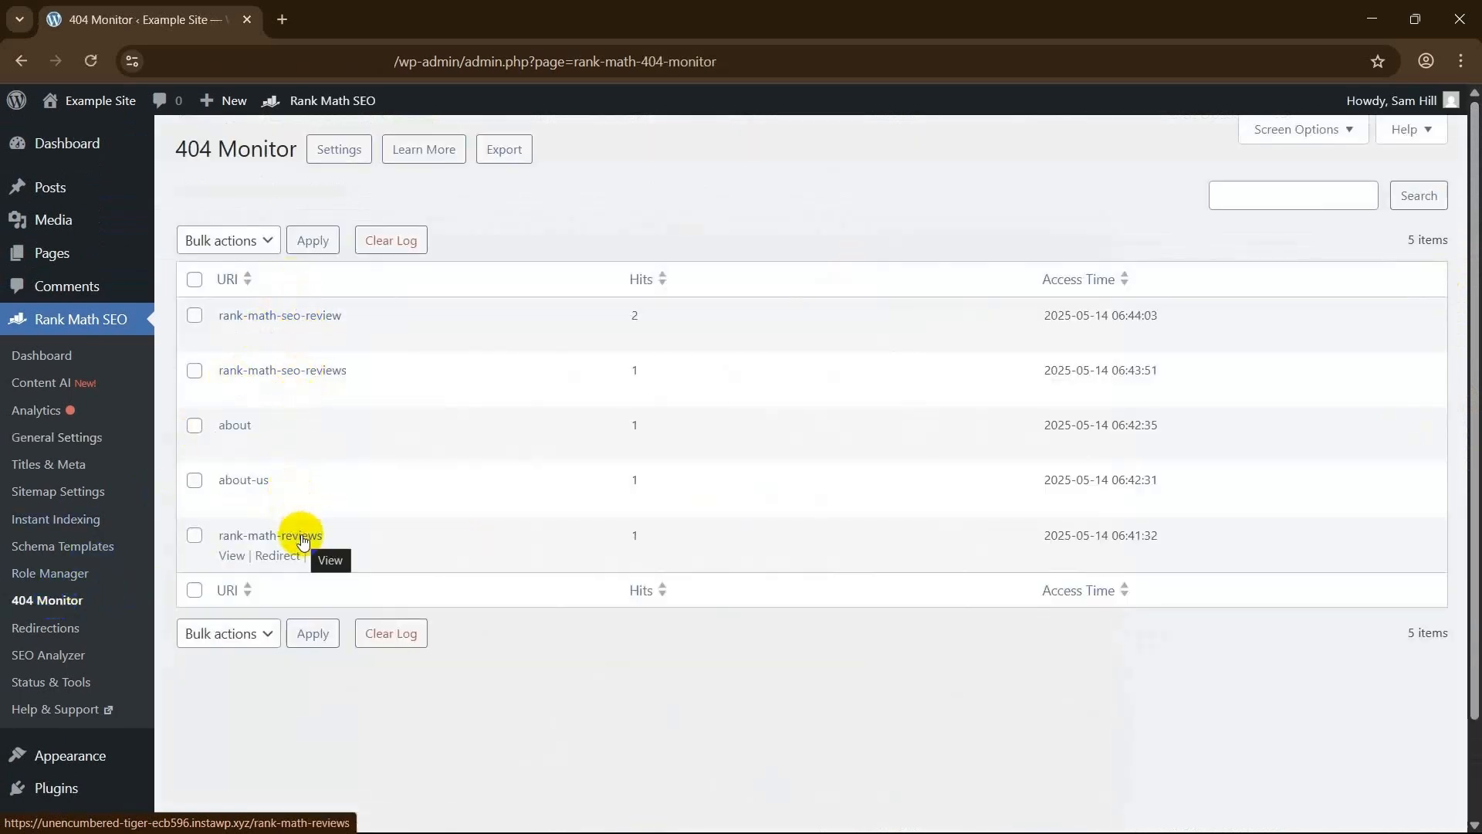
pyautogui.click(230, 555)
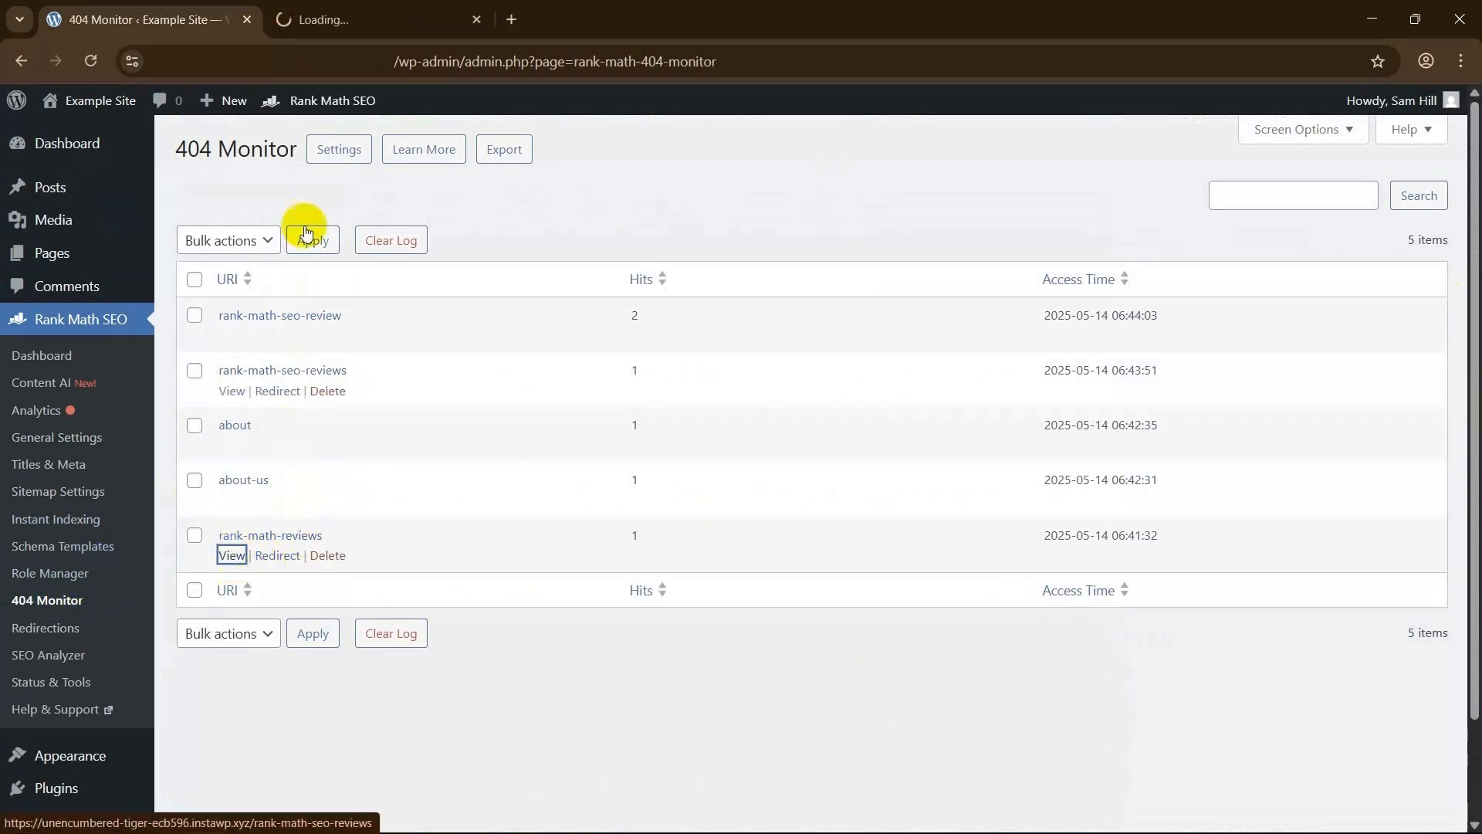
pyautogui.click(380, 7)
pyautogui.moveTo(1475, 376); pyautogui.dragTo(1474, 607)
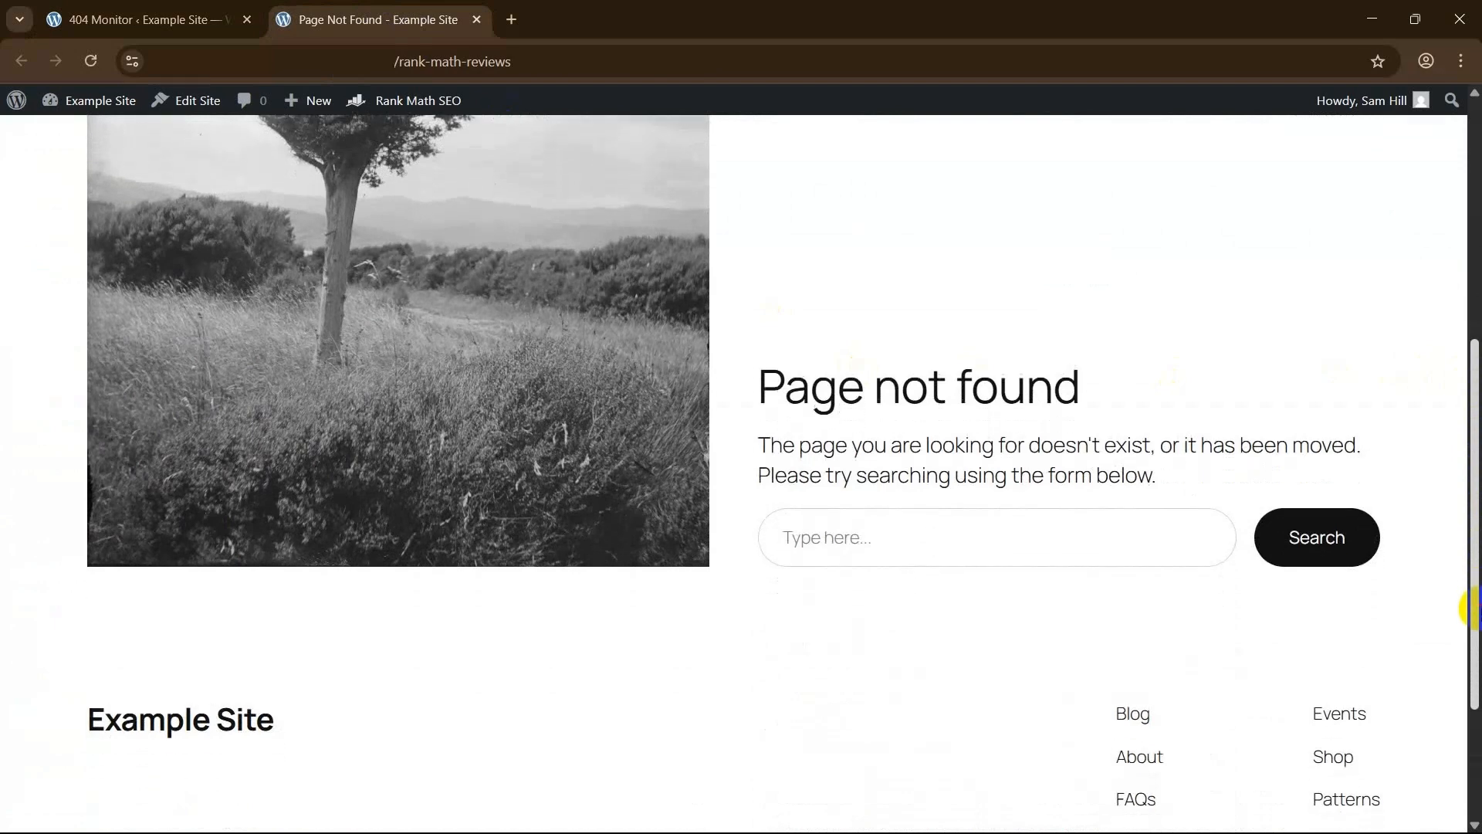
pyautogui.hotkey('ctrl', 'w')
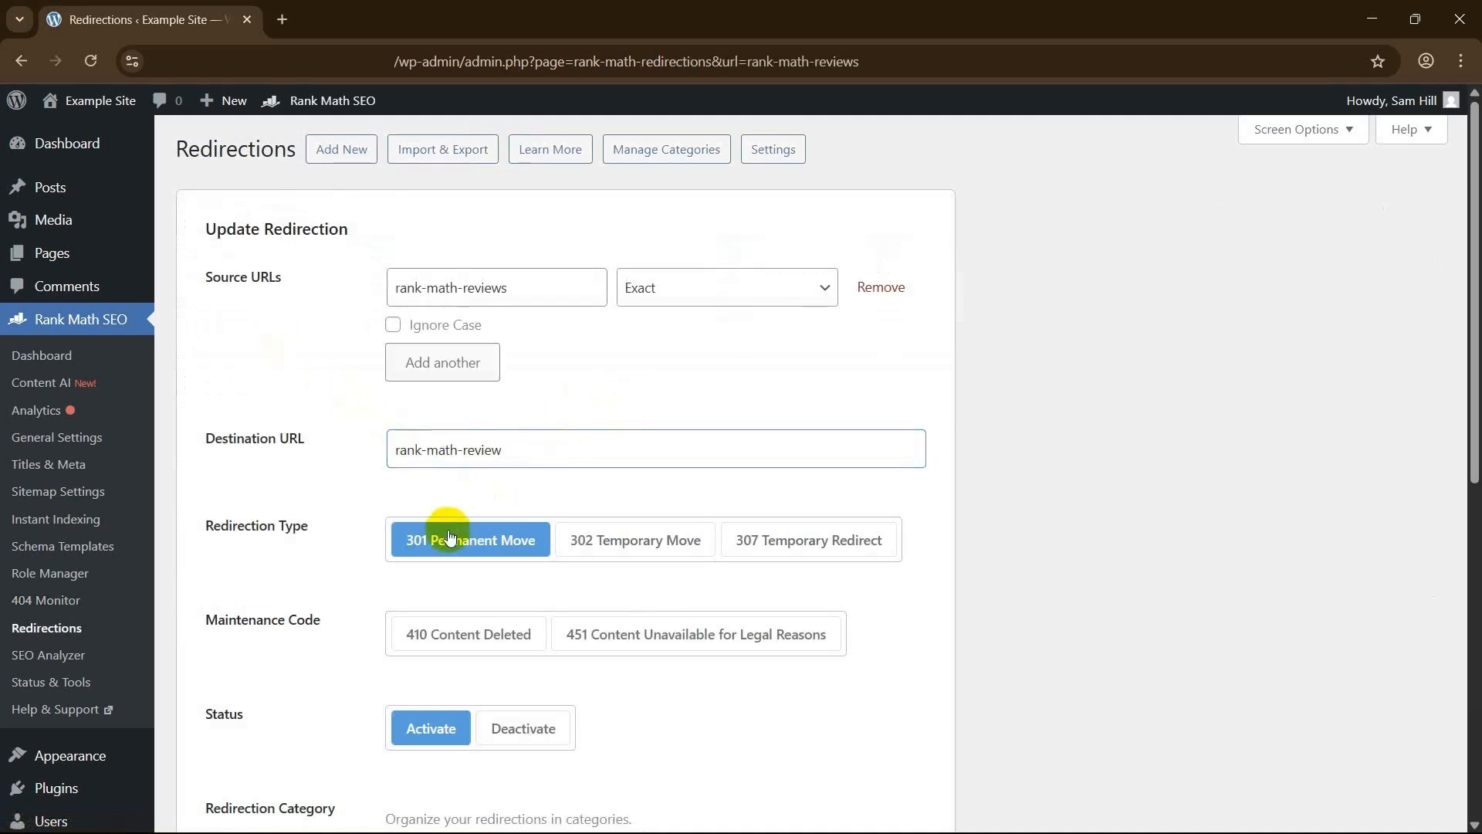
# Step: Save an active 301 Permanent Move from "rank-math-reviews" to "rank-math-review" and view the redirected page
pyautogui.moveTo(1470, 456); pyautogui.dragTo(1470, 661)
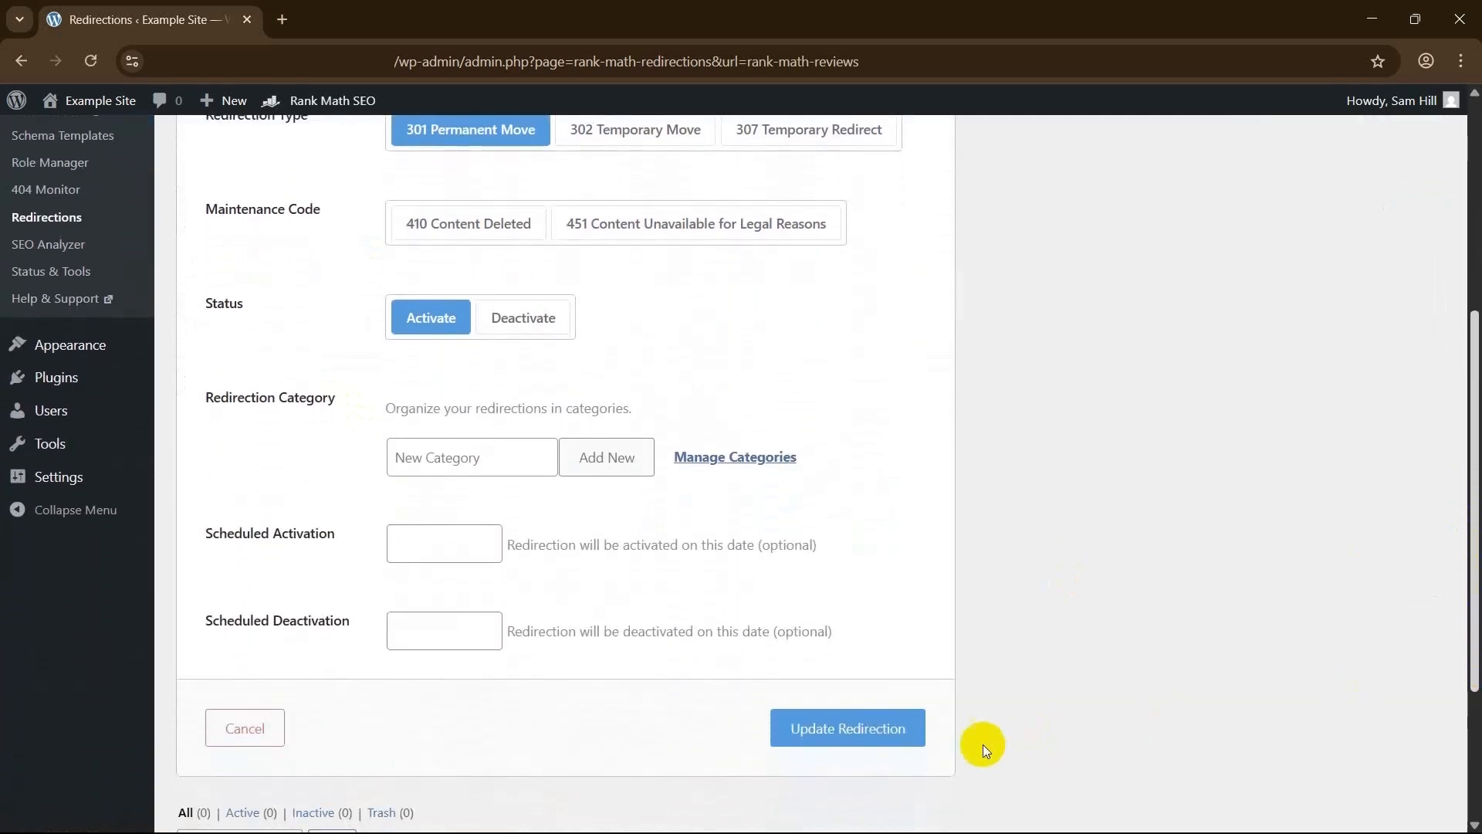
pyautogui.click(877, 742)
pyautogui.moveTo(265, 331)
pyautogui.click(238, 355)
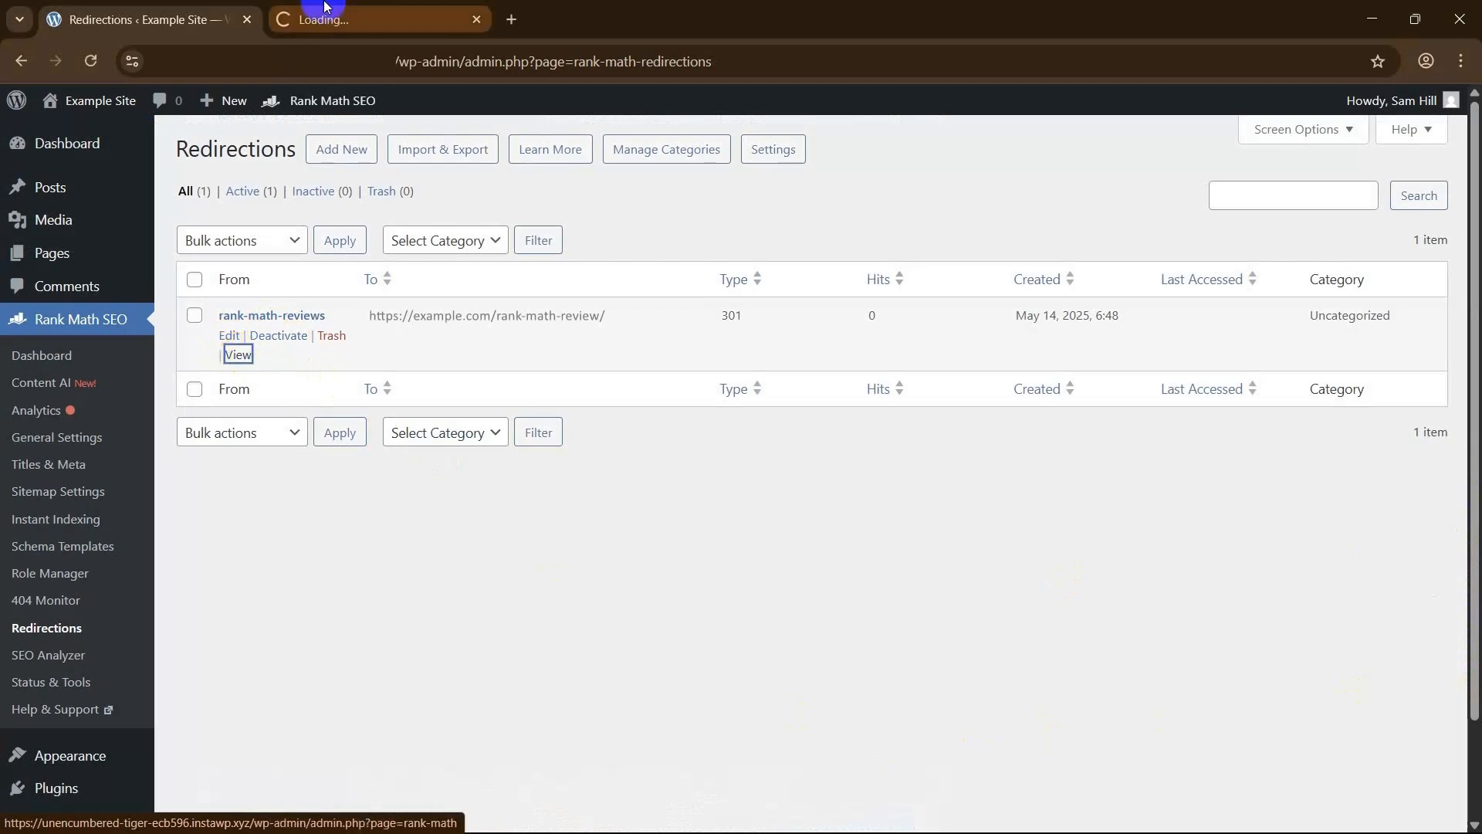
pyautogui.click(339, 19)
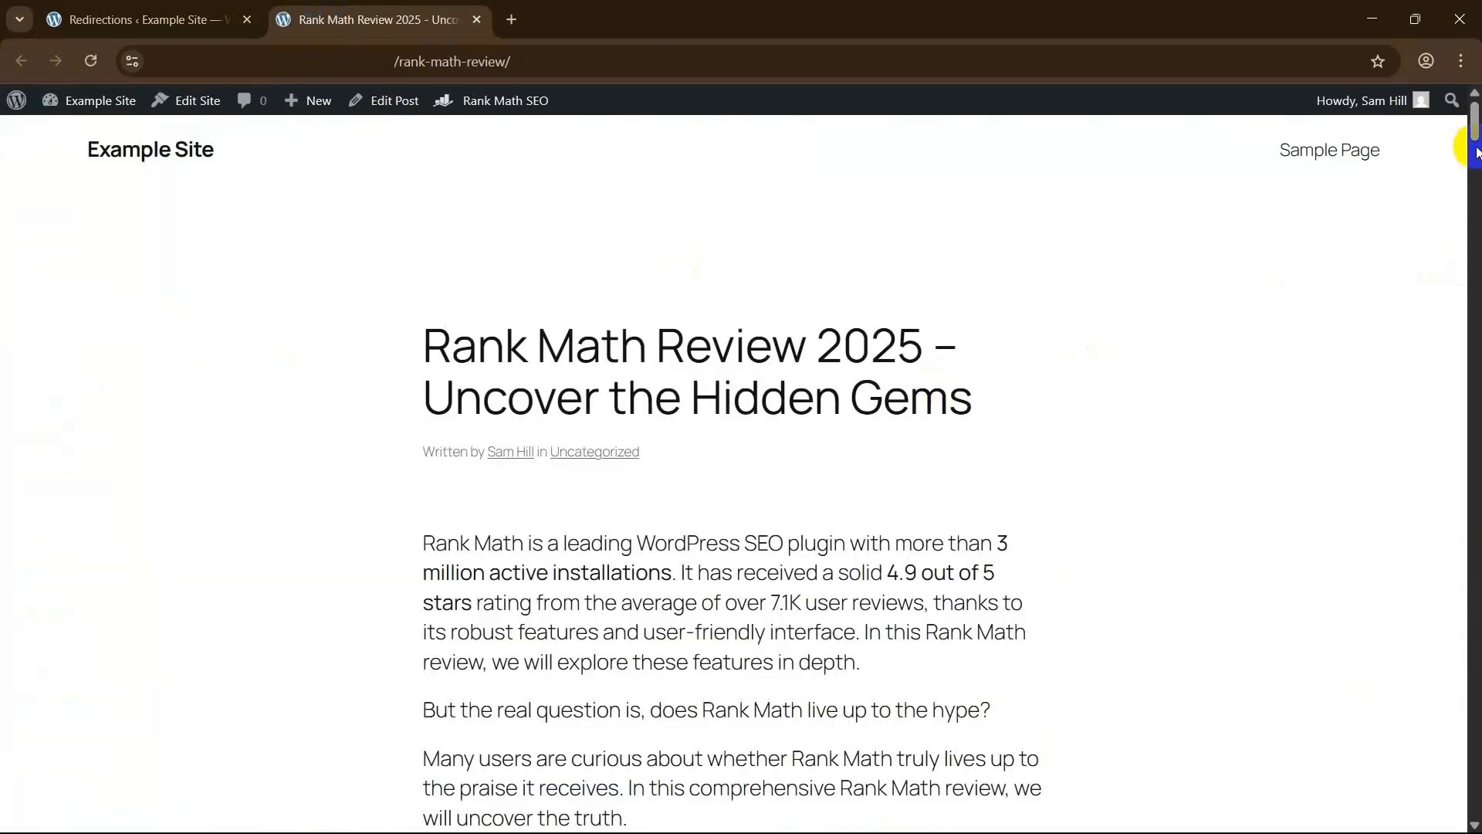
pyautogui.scroll(-5, 1478, 158)
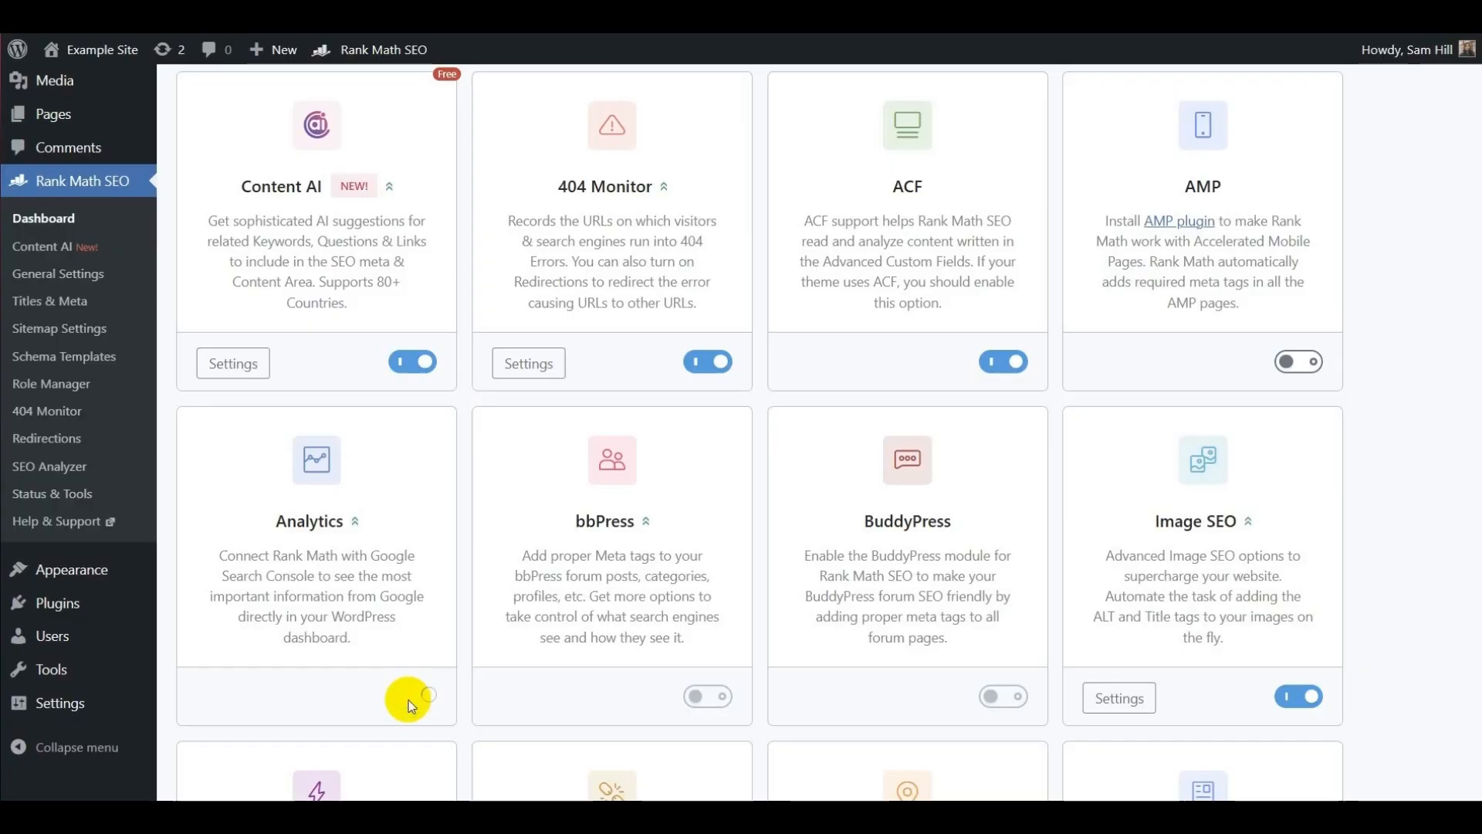
# Step: Enable the Analytics module and review its Search Console, Analytics, AdSense and database settings
pyautogui.click(413, 696)
pyautogui.click(232, 701)
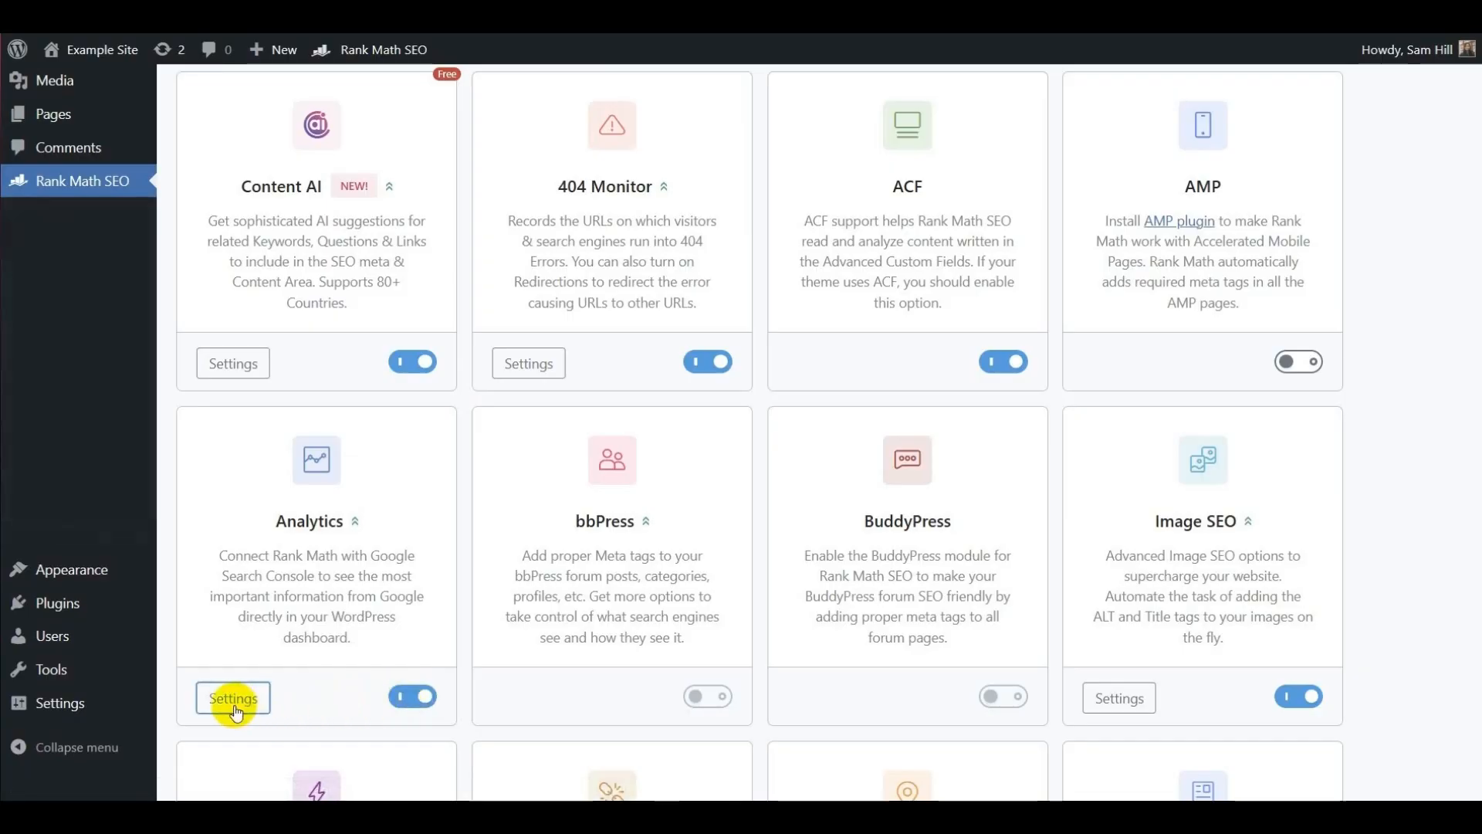
pyautogui.scroll(-3, 563, 480)
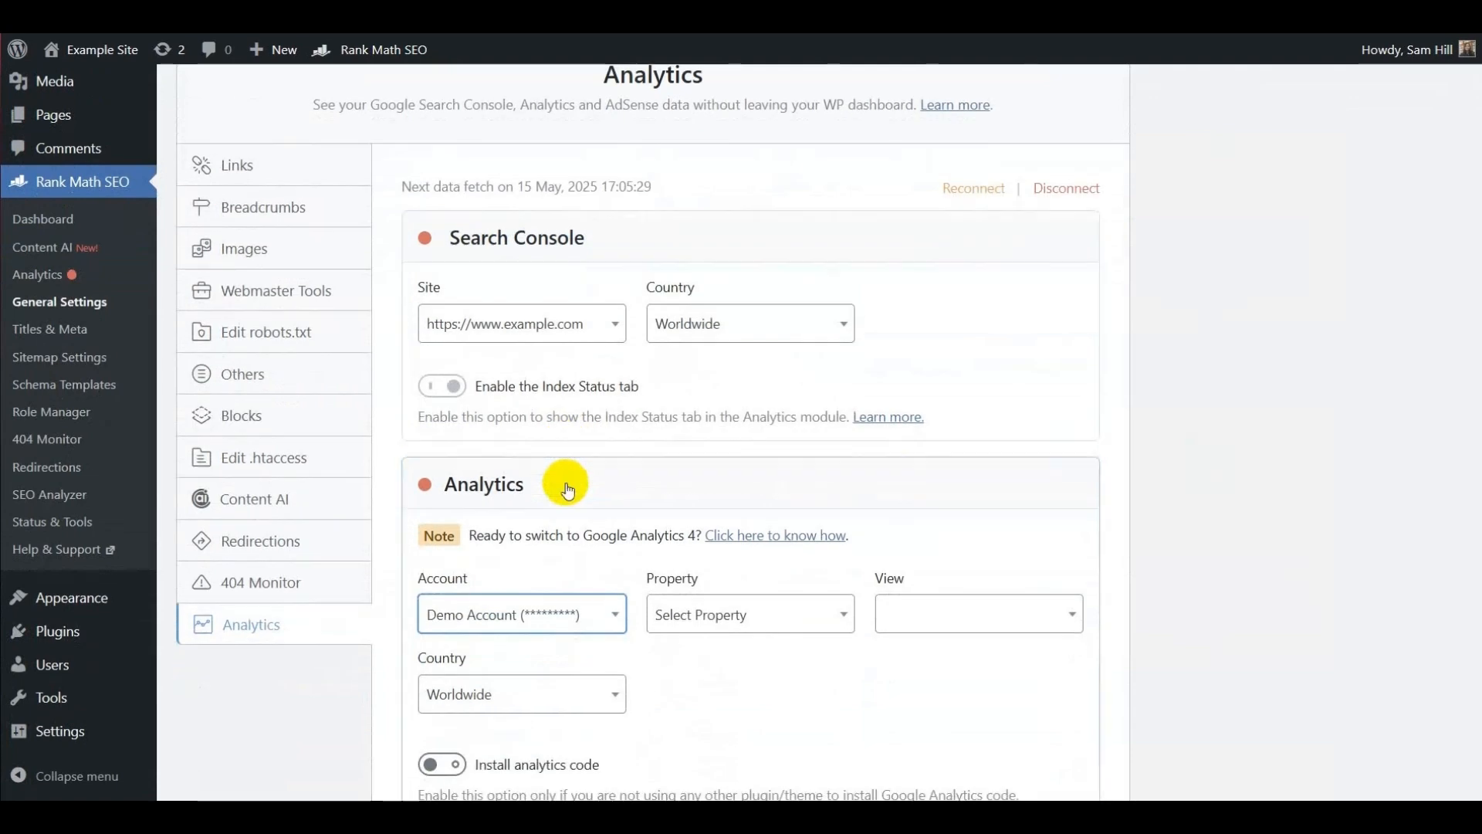
pyautogui.scroll(-10, 567, 483)
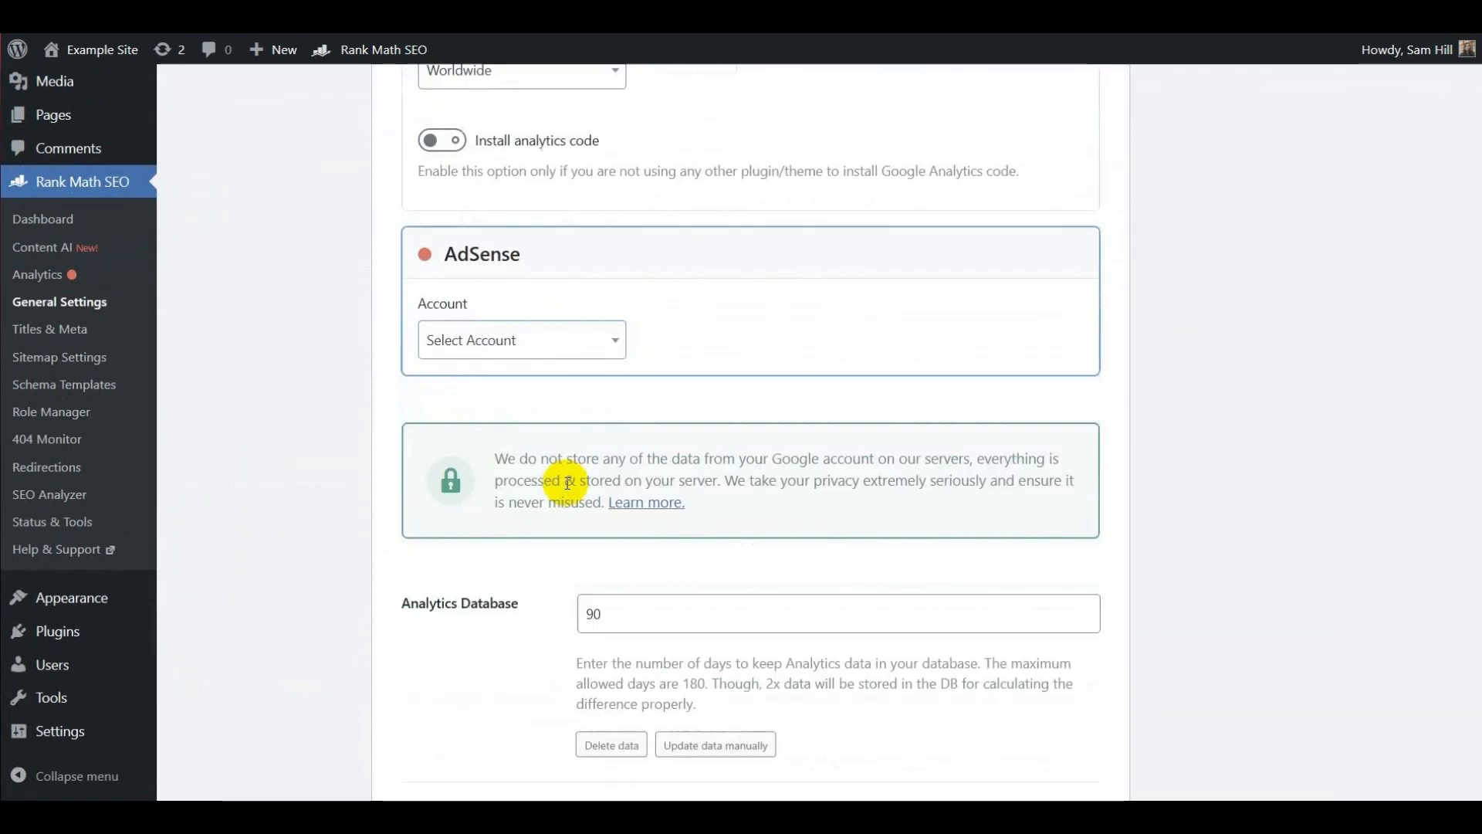
pyautogui.scroll(-6, 567, 483)
# Step: Examine the Analytics overview, Site Analytics and SEO Performance reports
pyautogui.click(66, 287)
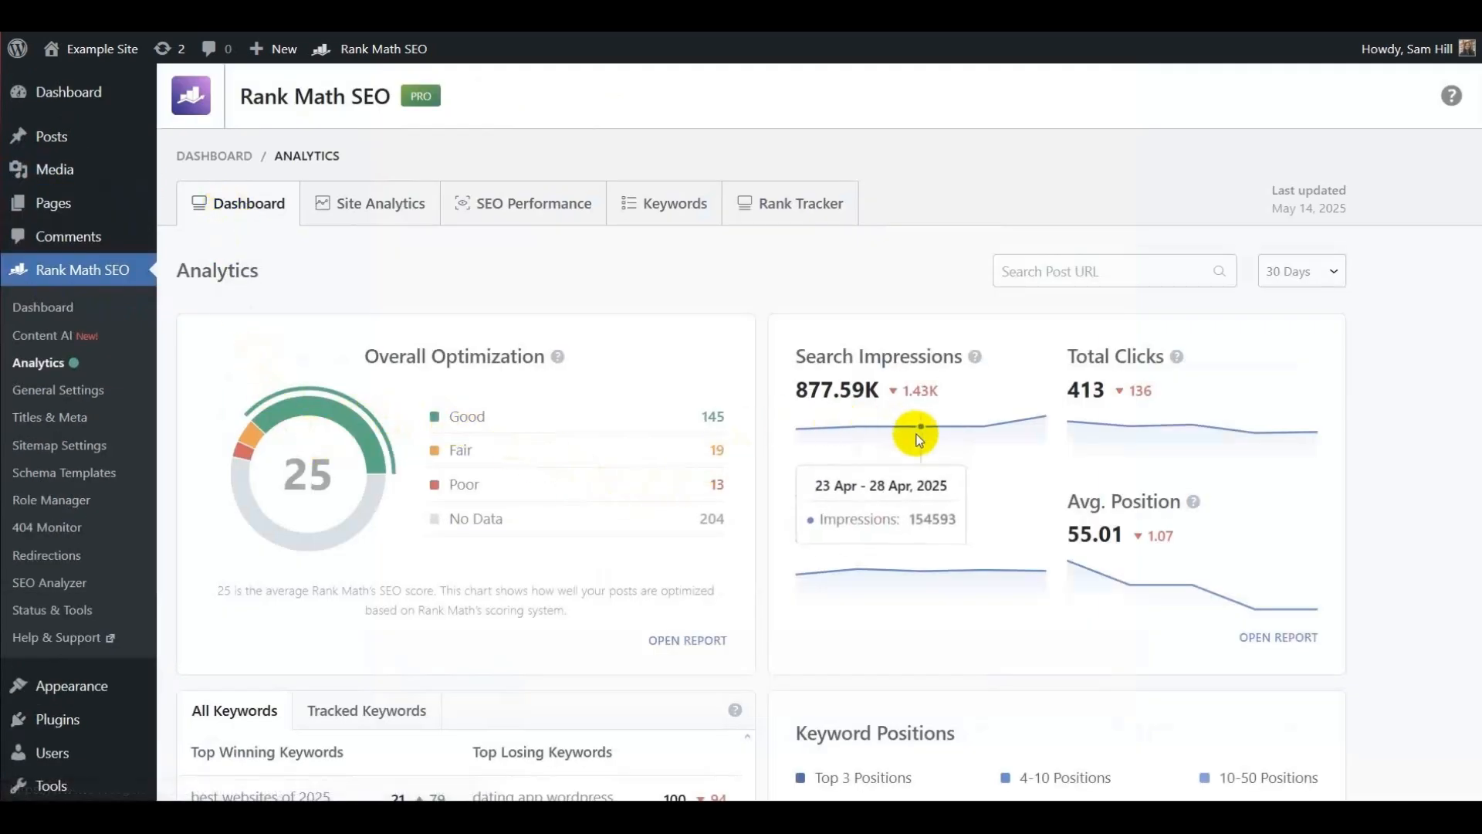
pyautogui.scroll(-4, 1353, 388)
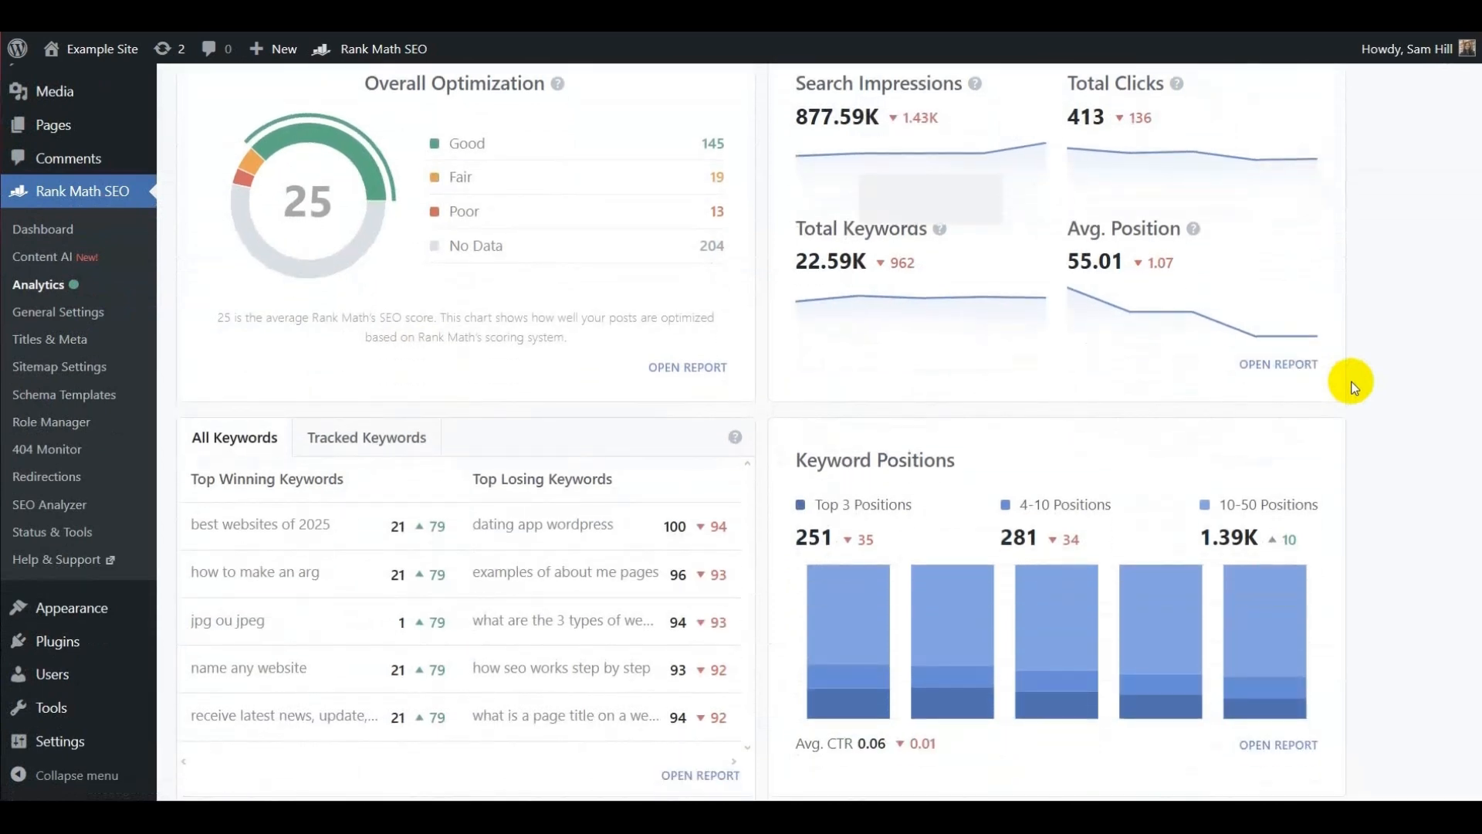
pyautogui.scroll(4, 1353, 387)
pyautogui.click(385, 205)
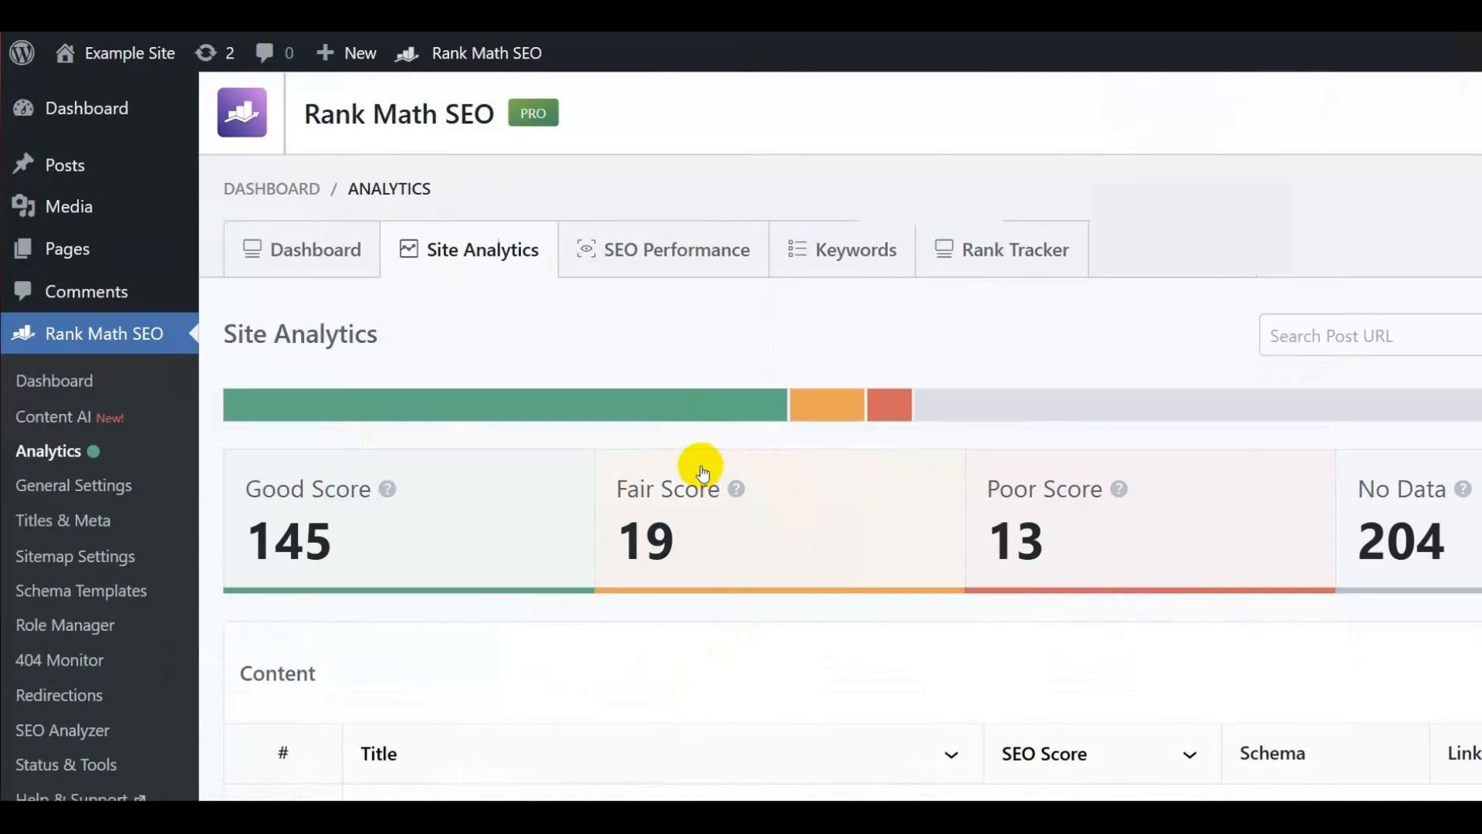
pyautogui.click(679, 250)
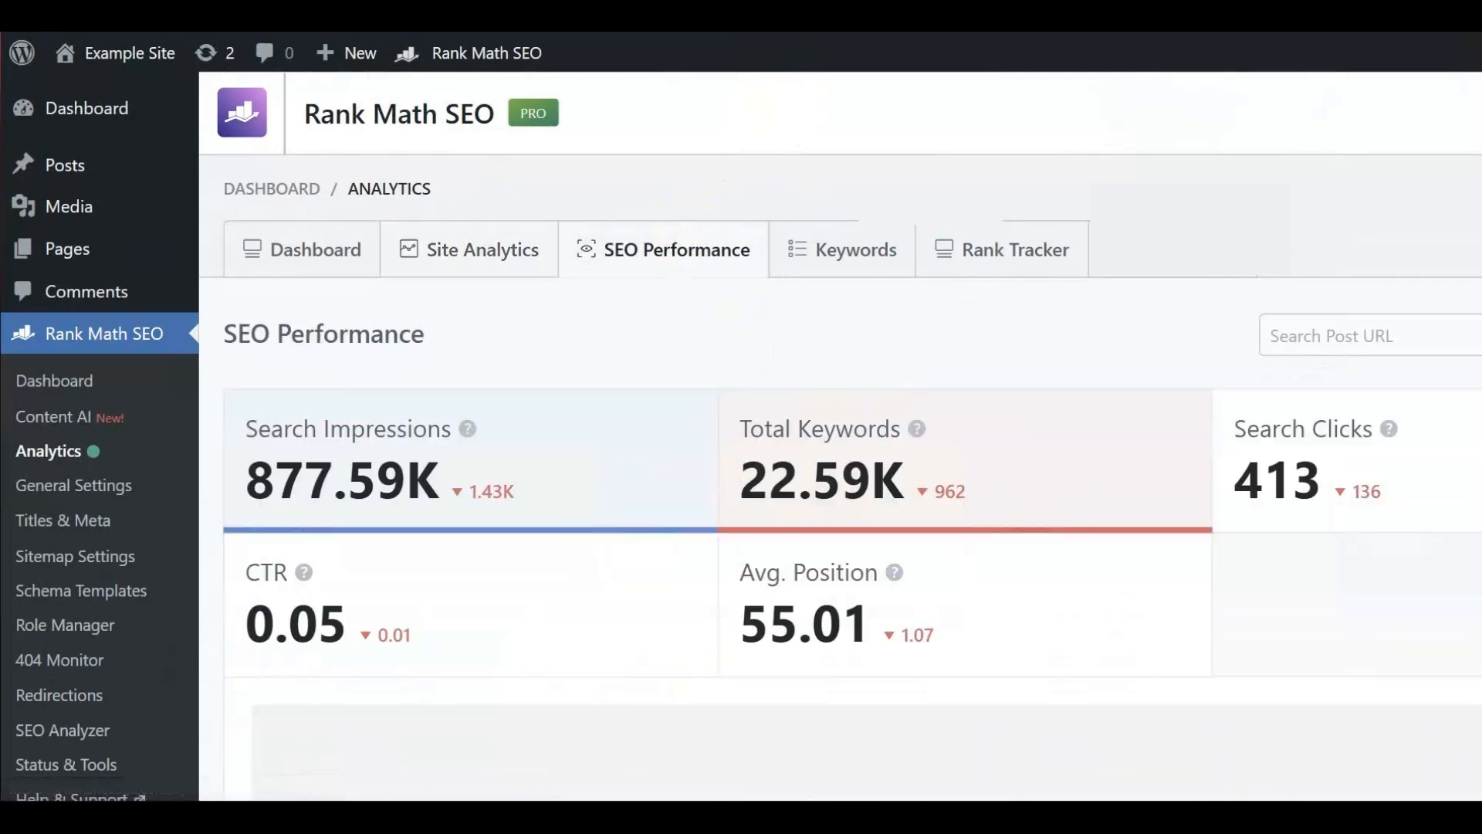
# Step: Examine the Keywords and Rank Tracker reports in Analytics
pyautogui.click(846, 266)
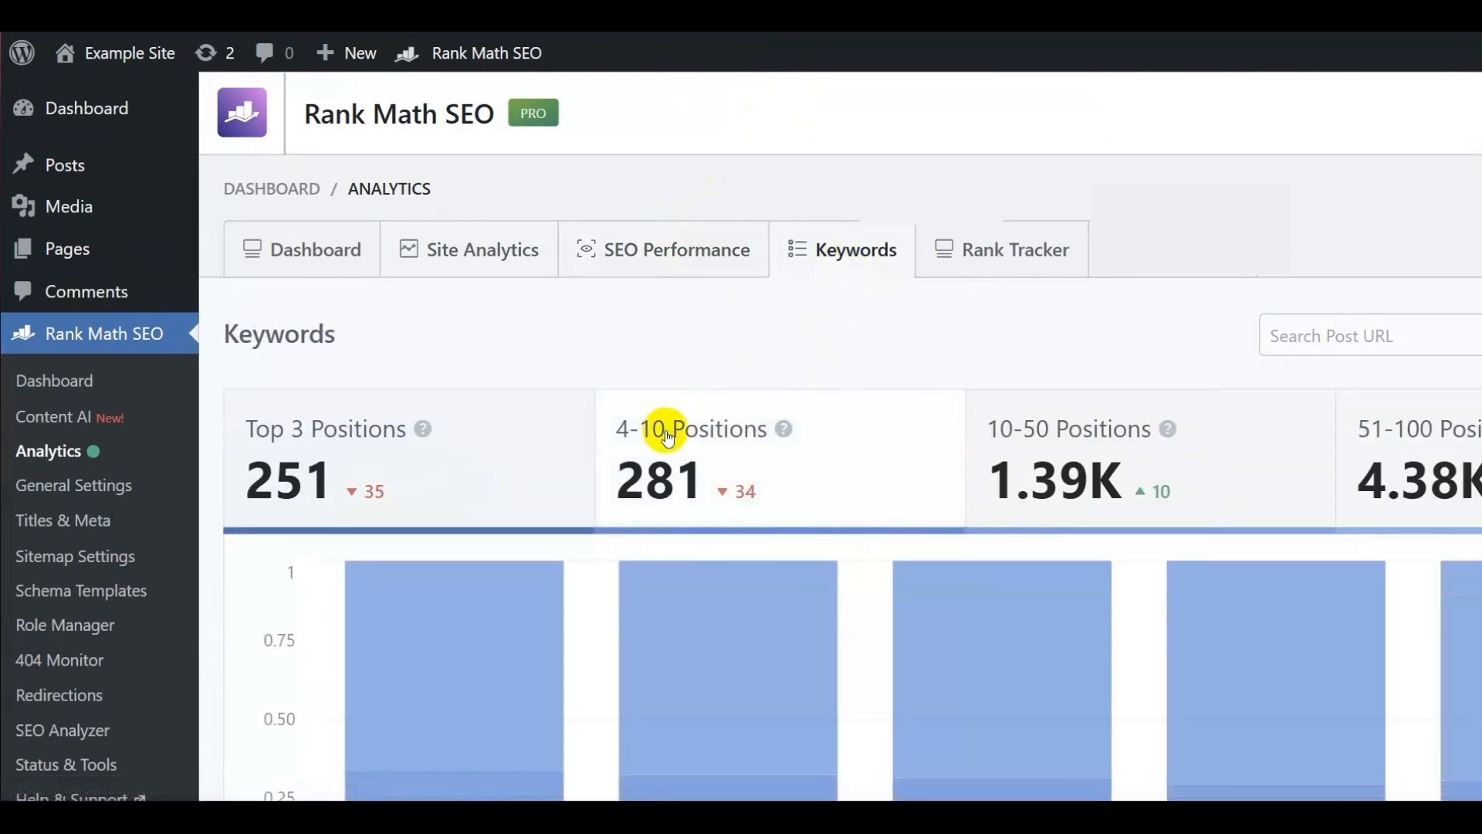
pyautogui.click(979, 259)
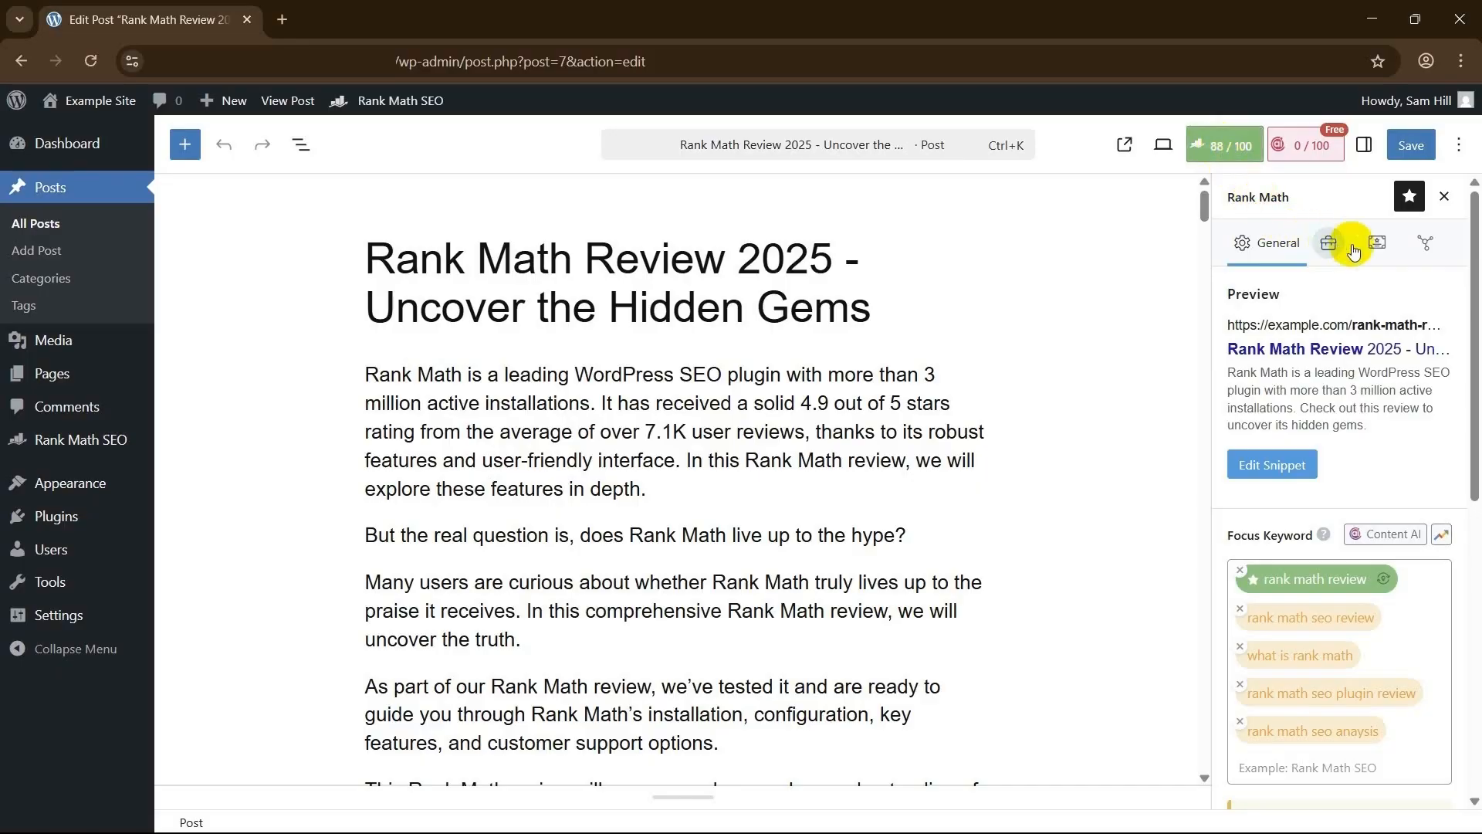
# Step: Review the post's Article schema fields and open the FAQ schema template from the Schema Generator
pyautogui.click(1379, 246)
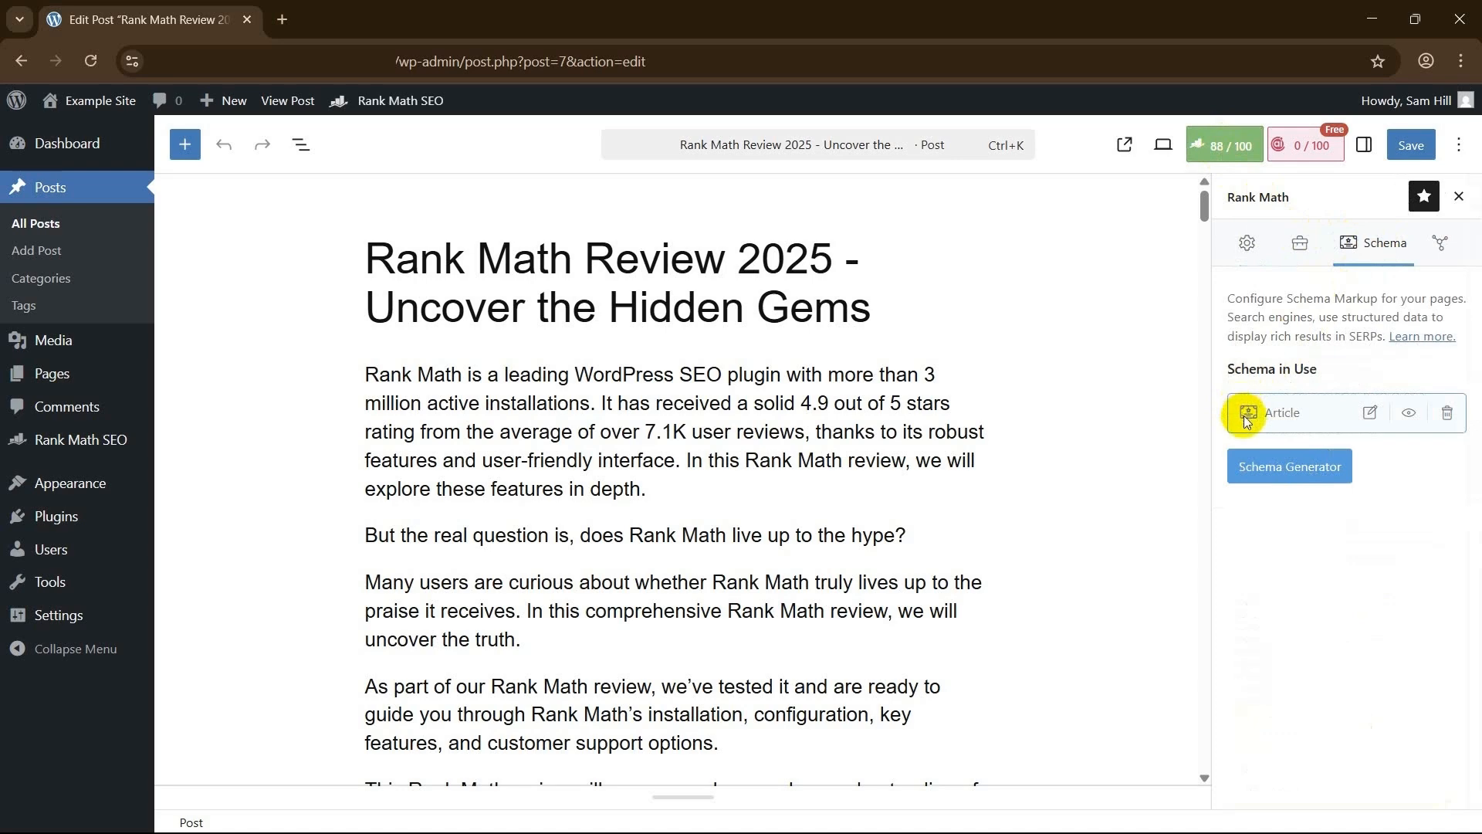
pyautogui.click(1371, 414)
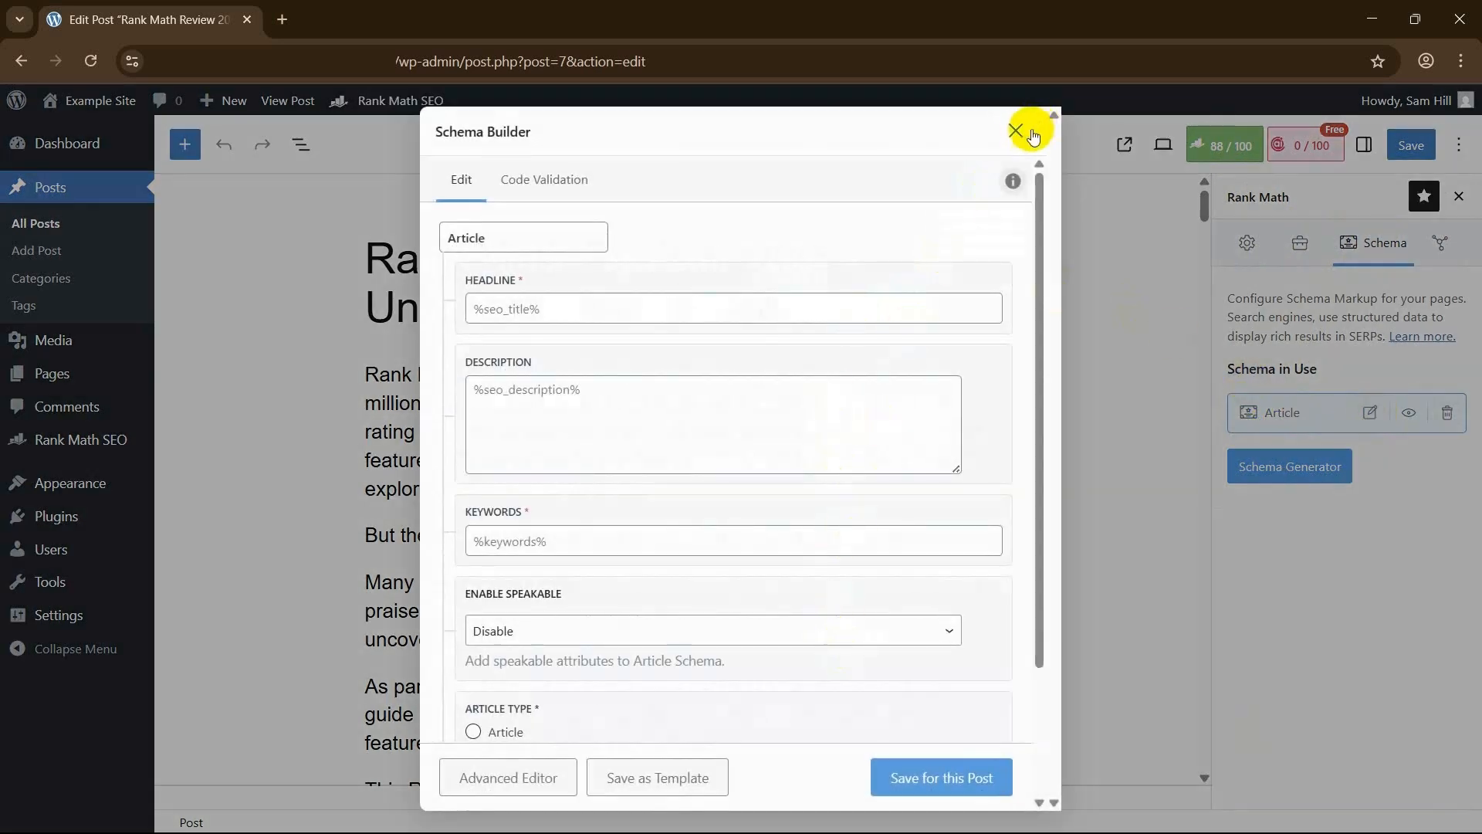
pyautogui.click(1016, 131)
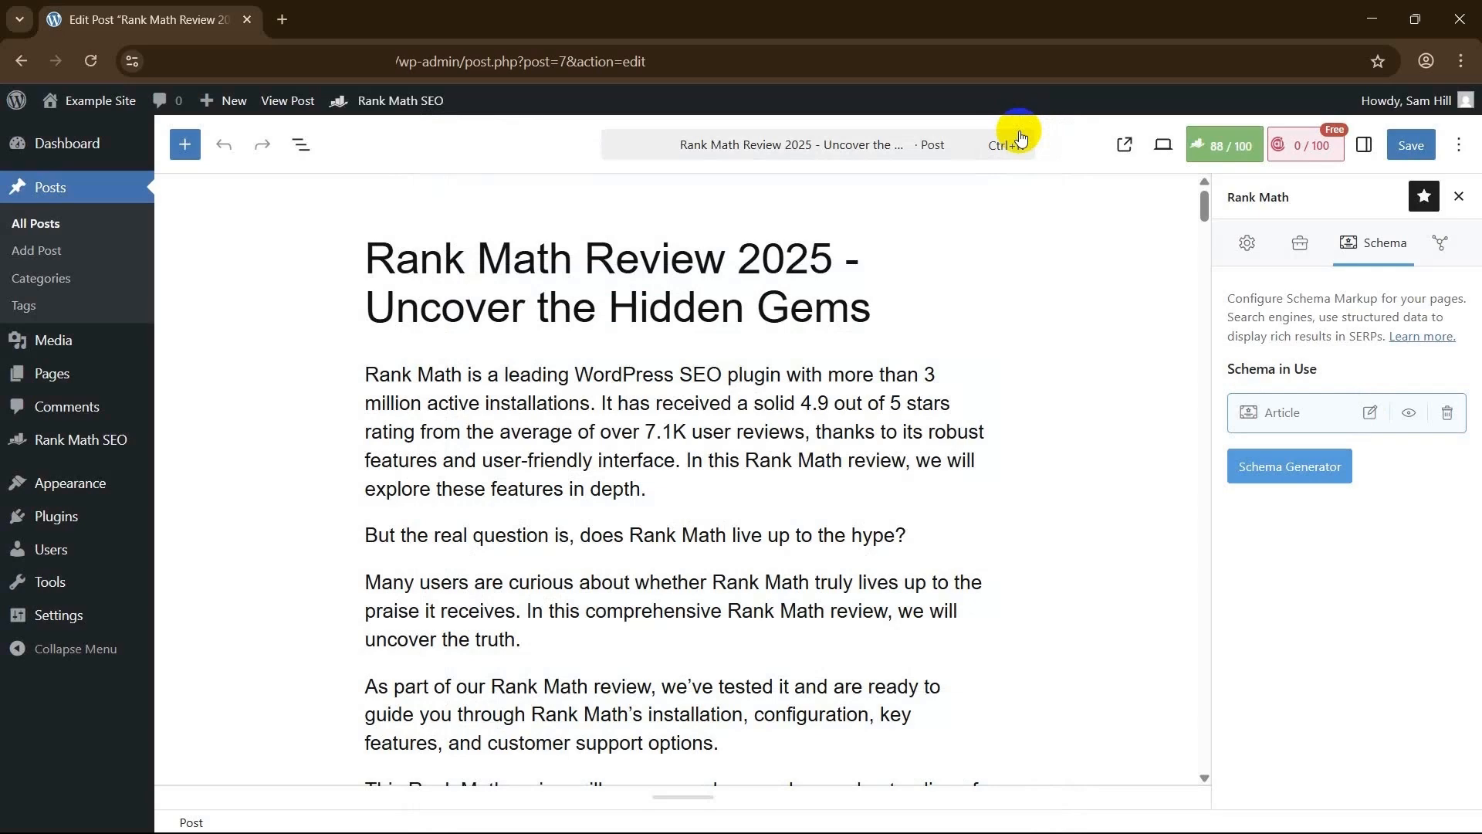
pyautogui.click(1249, 468)
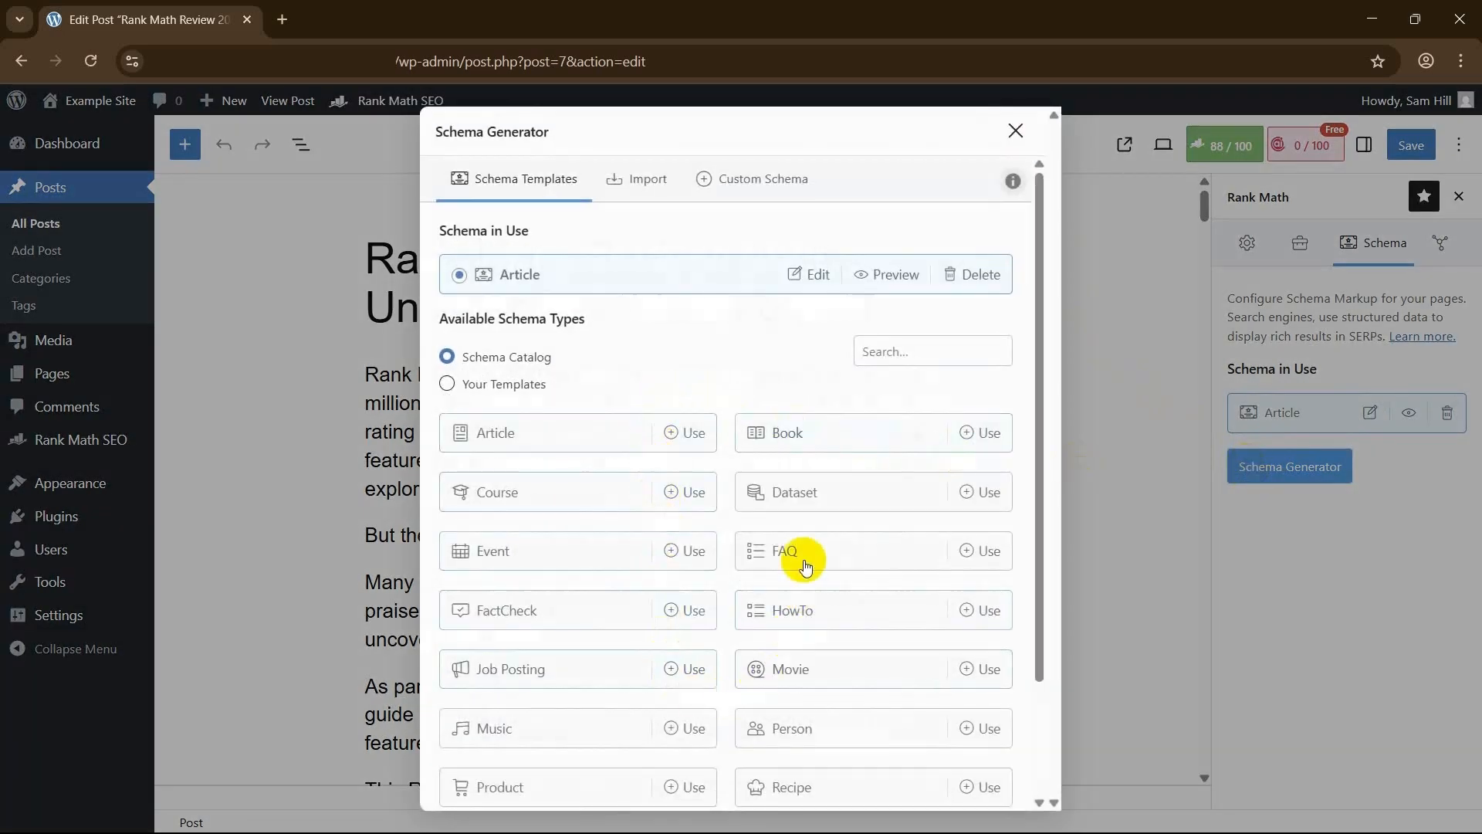
pyautogui.click(977, 551)
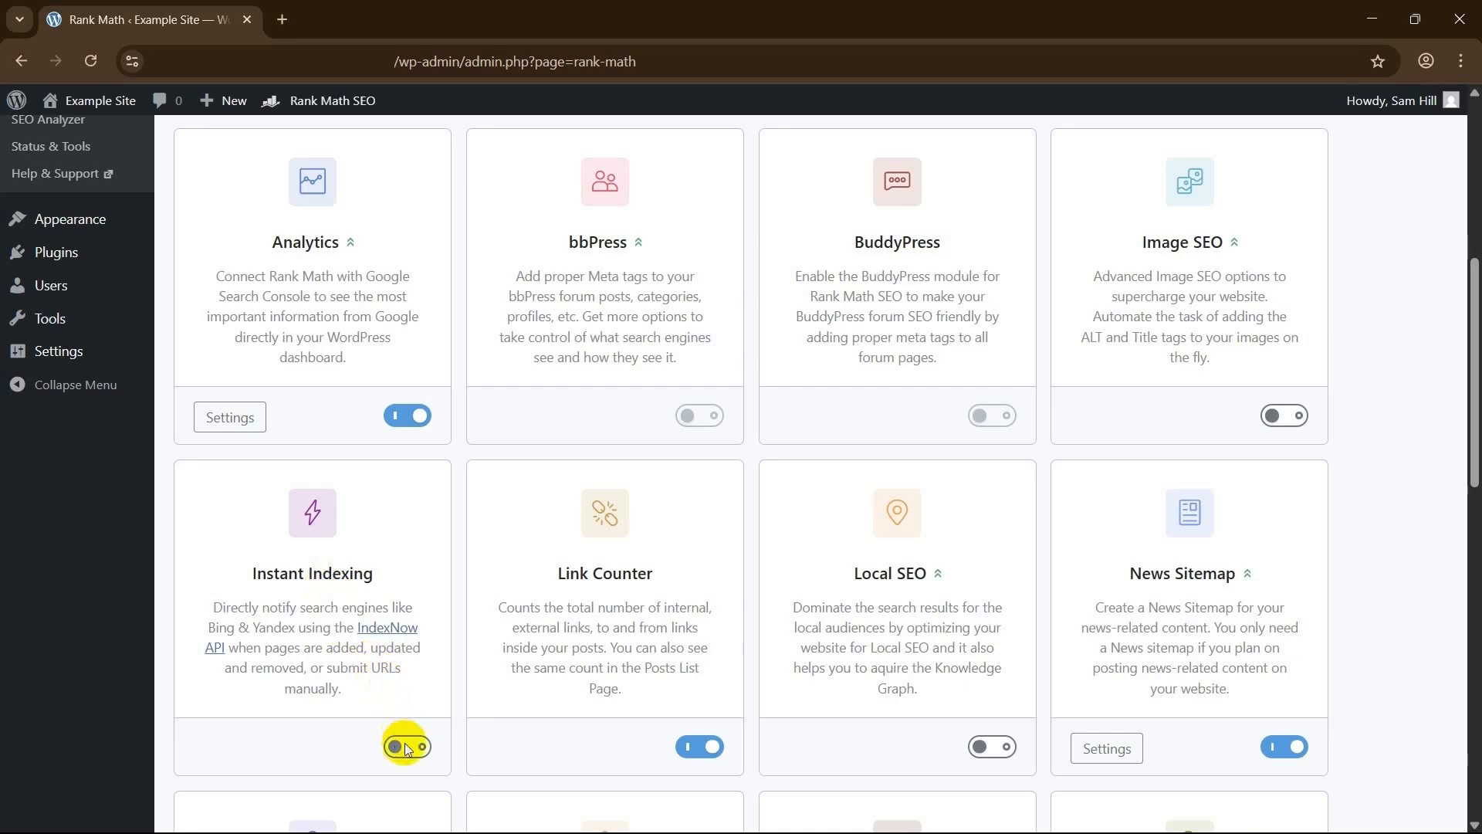
pyautogui.click(404, 745)
pyautogui.click(216, 755)
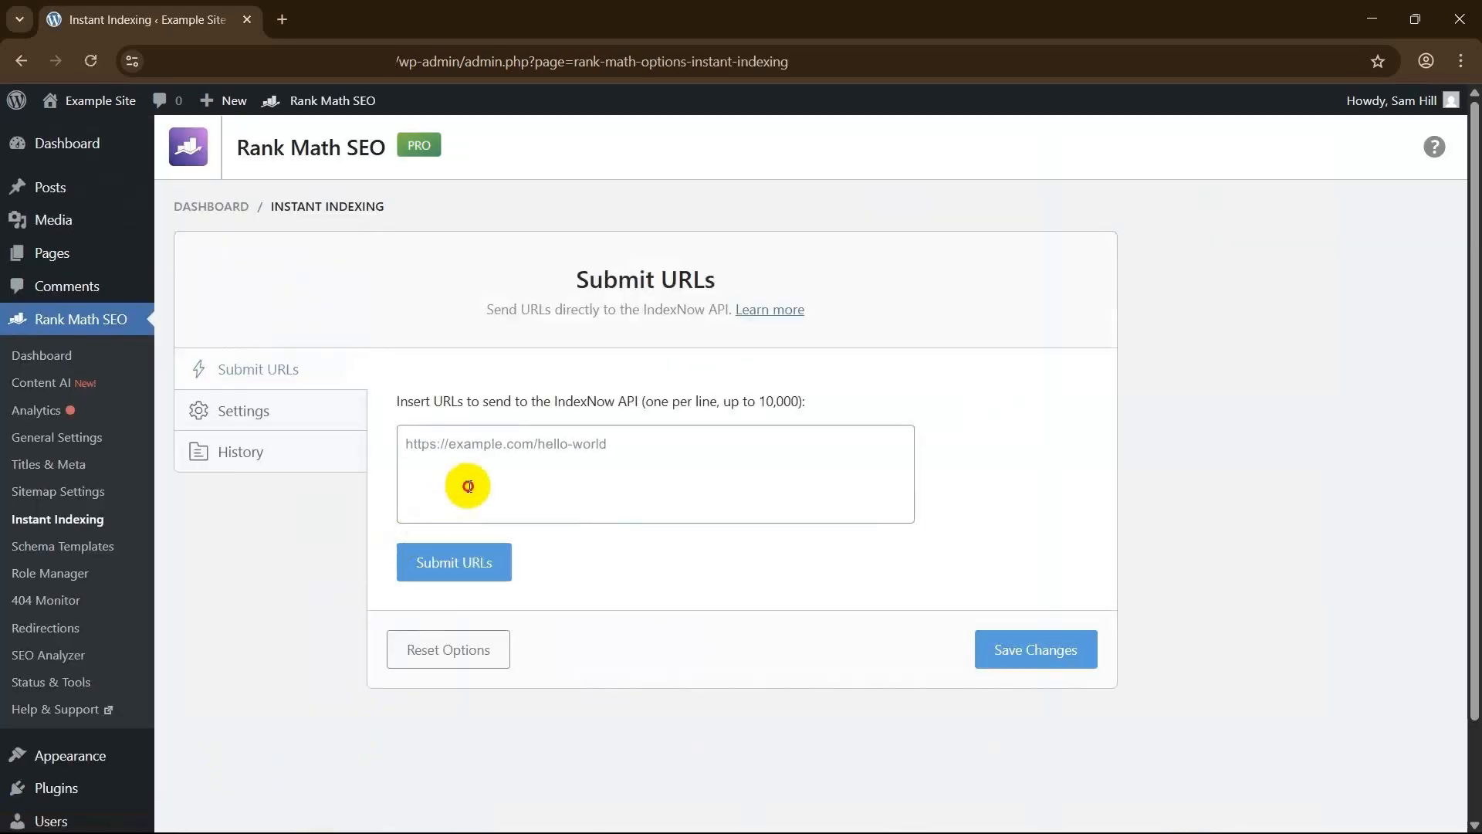
pyautogui.click(469, 487)
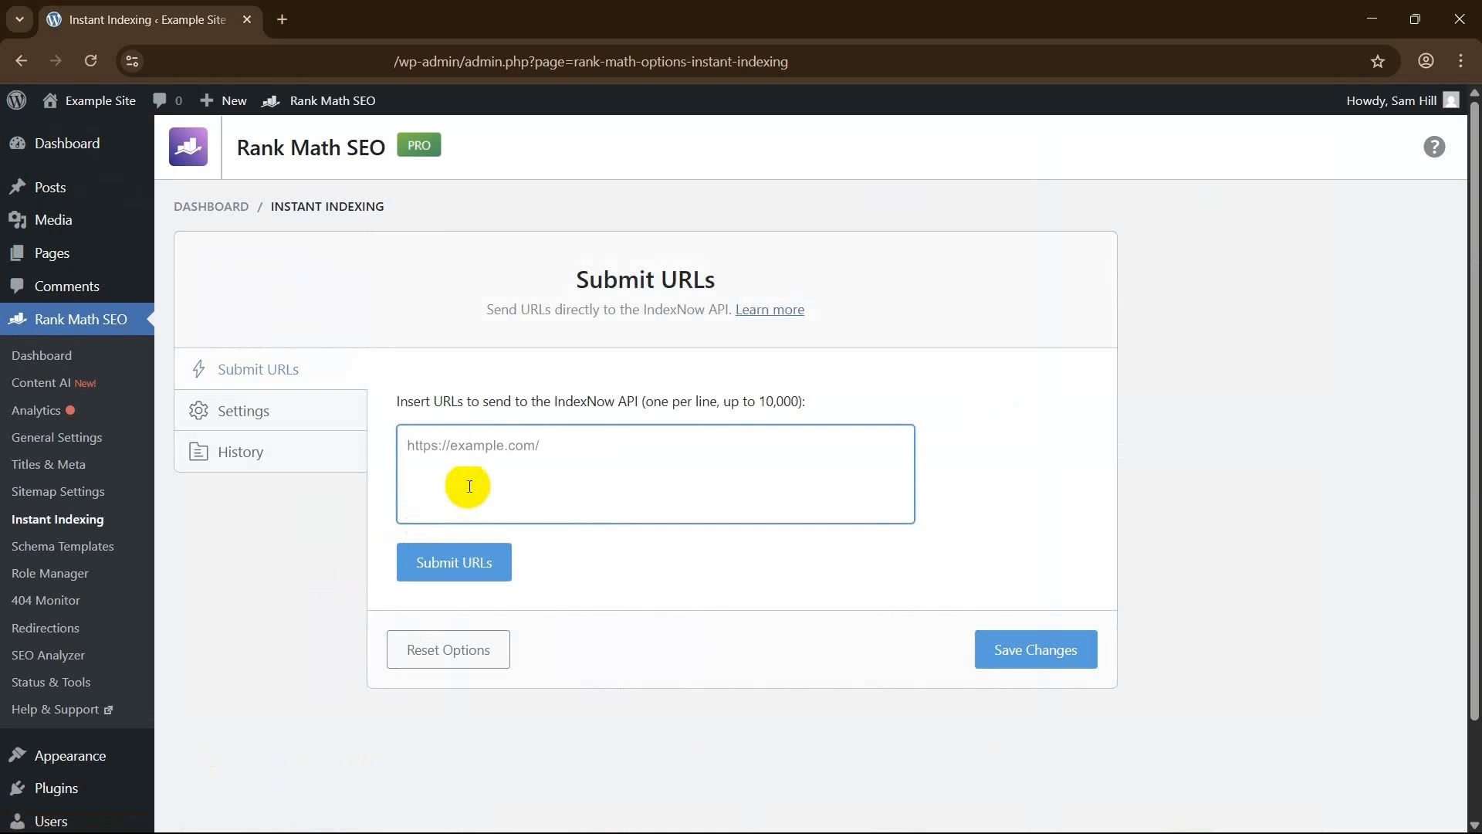
pyautogui.click(471, 576)
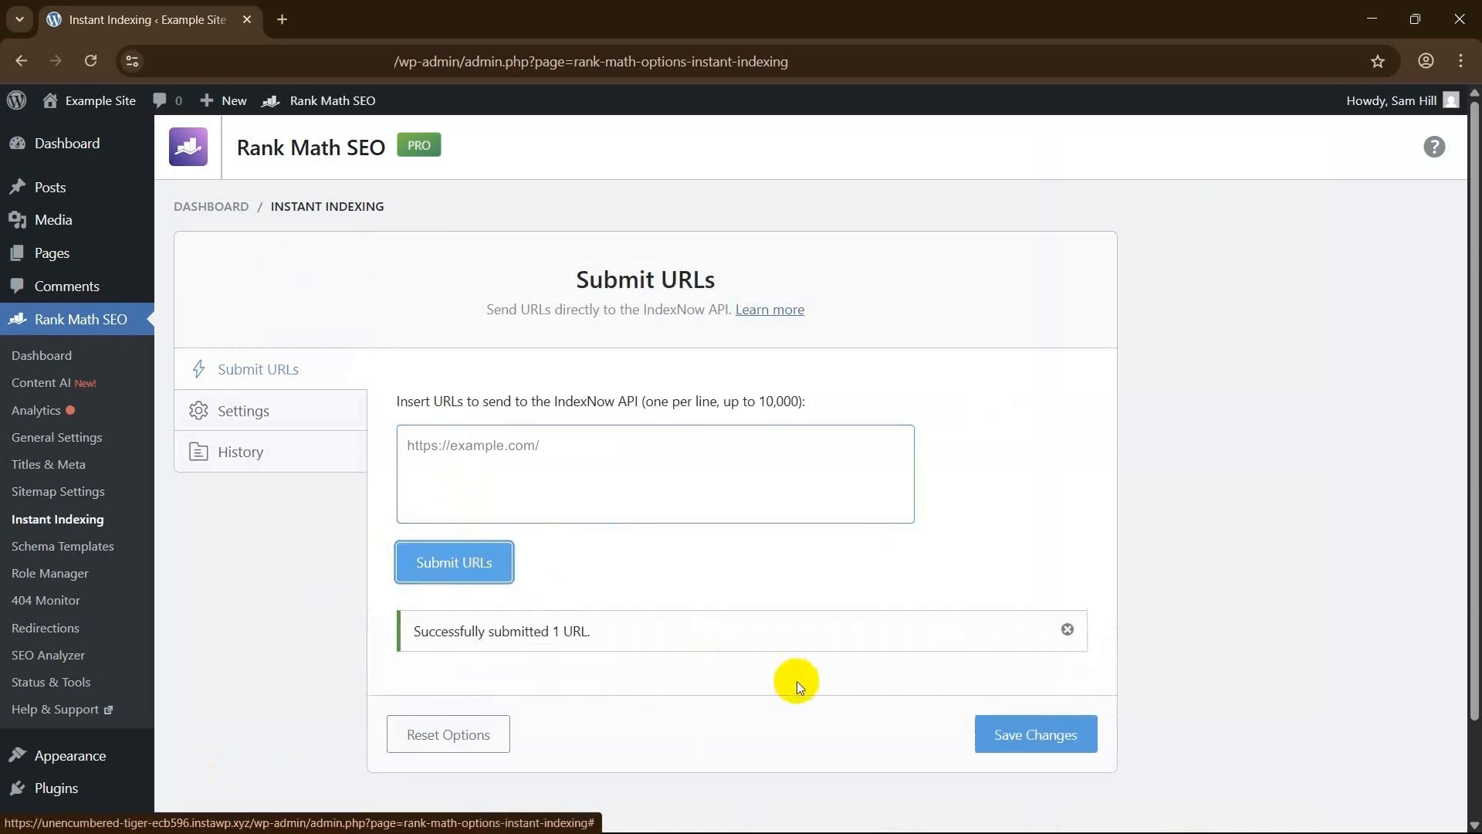
pyautogui.click(1008, 743)
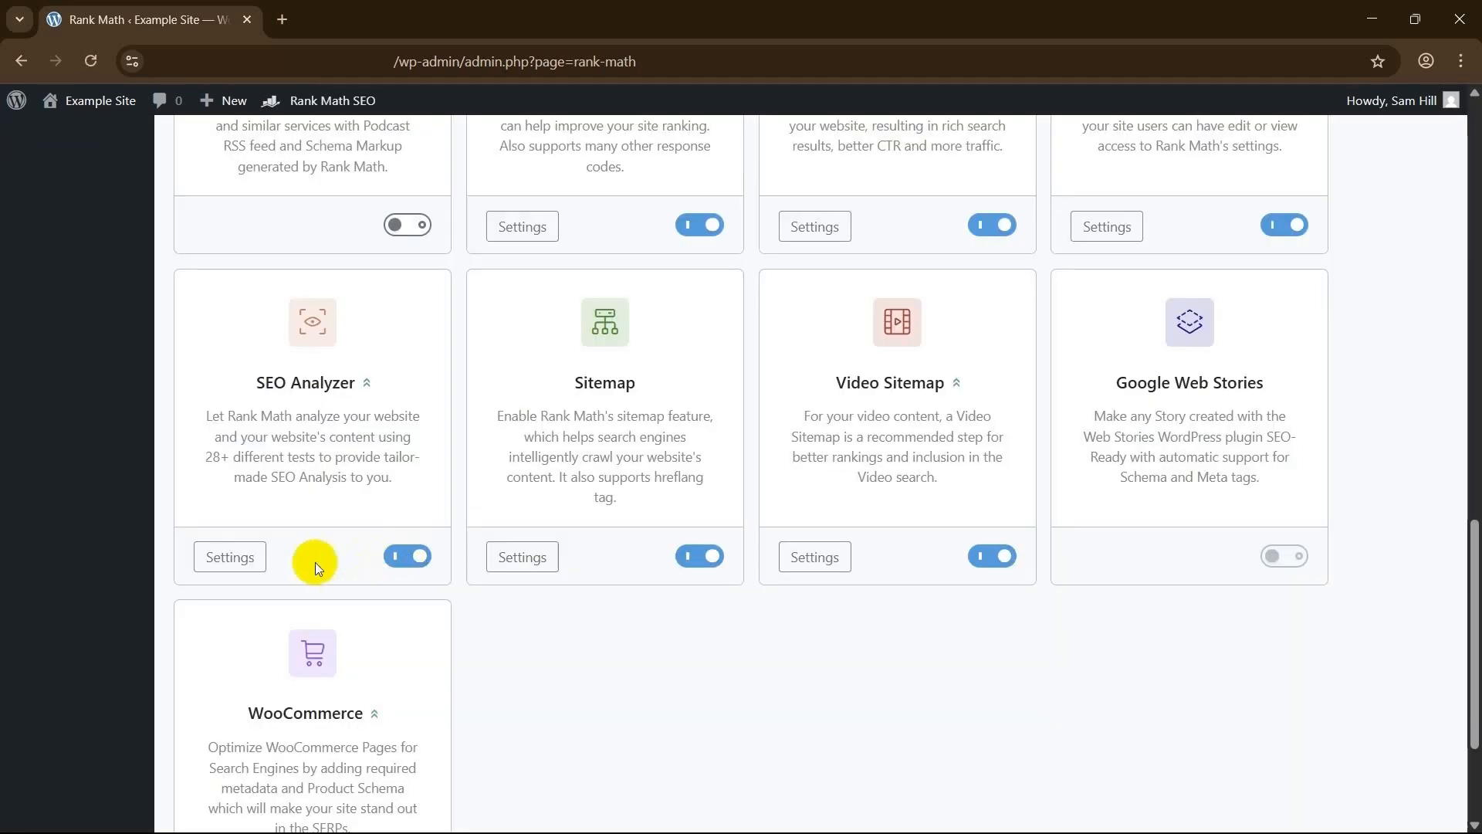
pyautogui.click(233, 556)
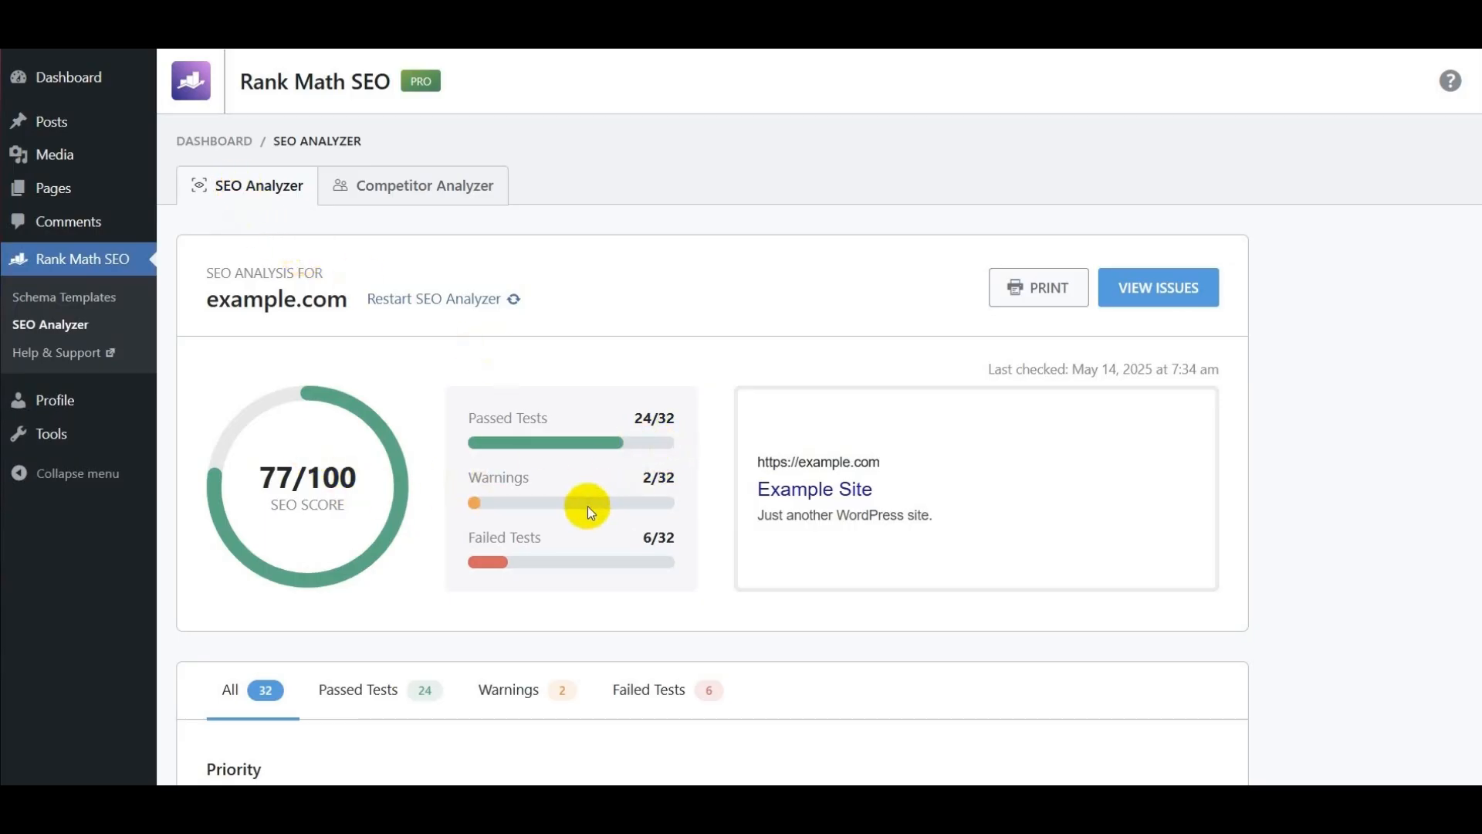
pyautogui.scroll(-3, 824, 488)
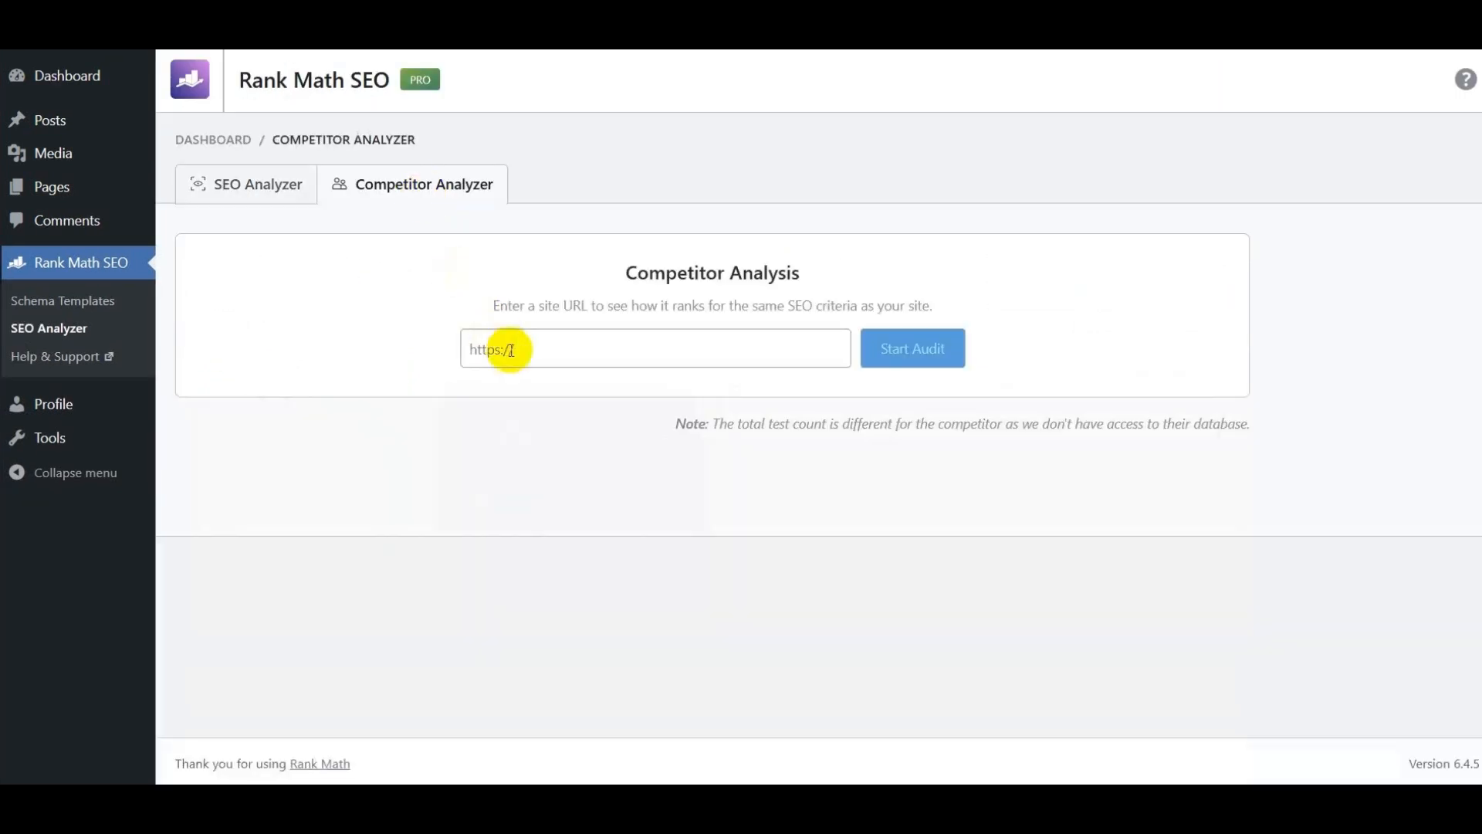
pyautogui.click(512, 351)
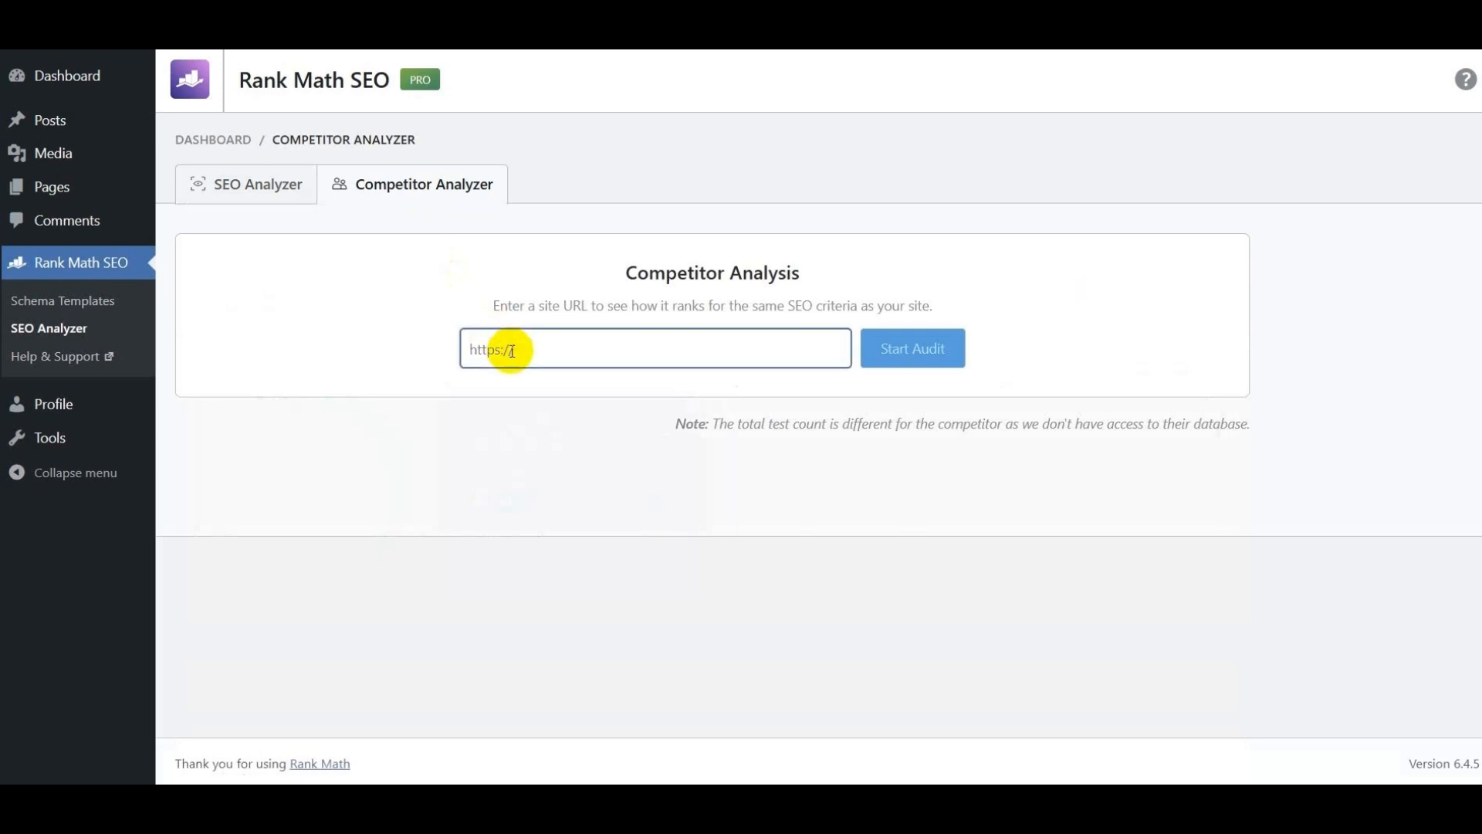
pyautogui.write('https://exampletestsite.com/')
pyautogui.click(942, 361)
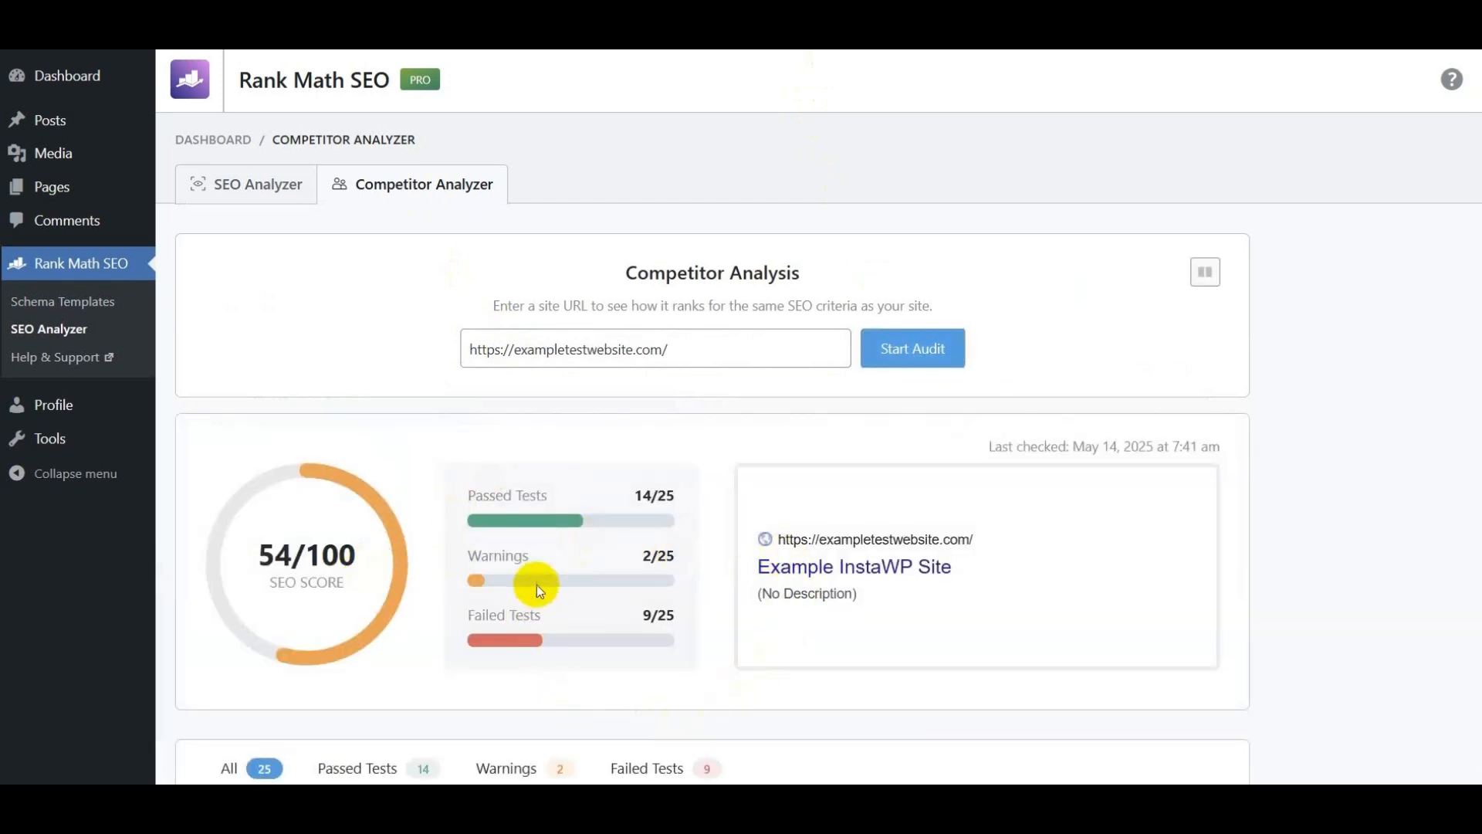
pyautogui.scroll(-1, 536, 585)
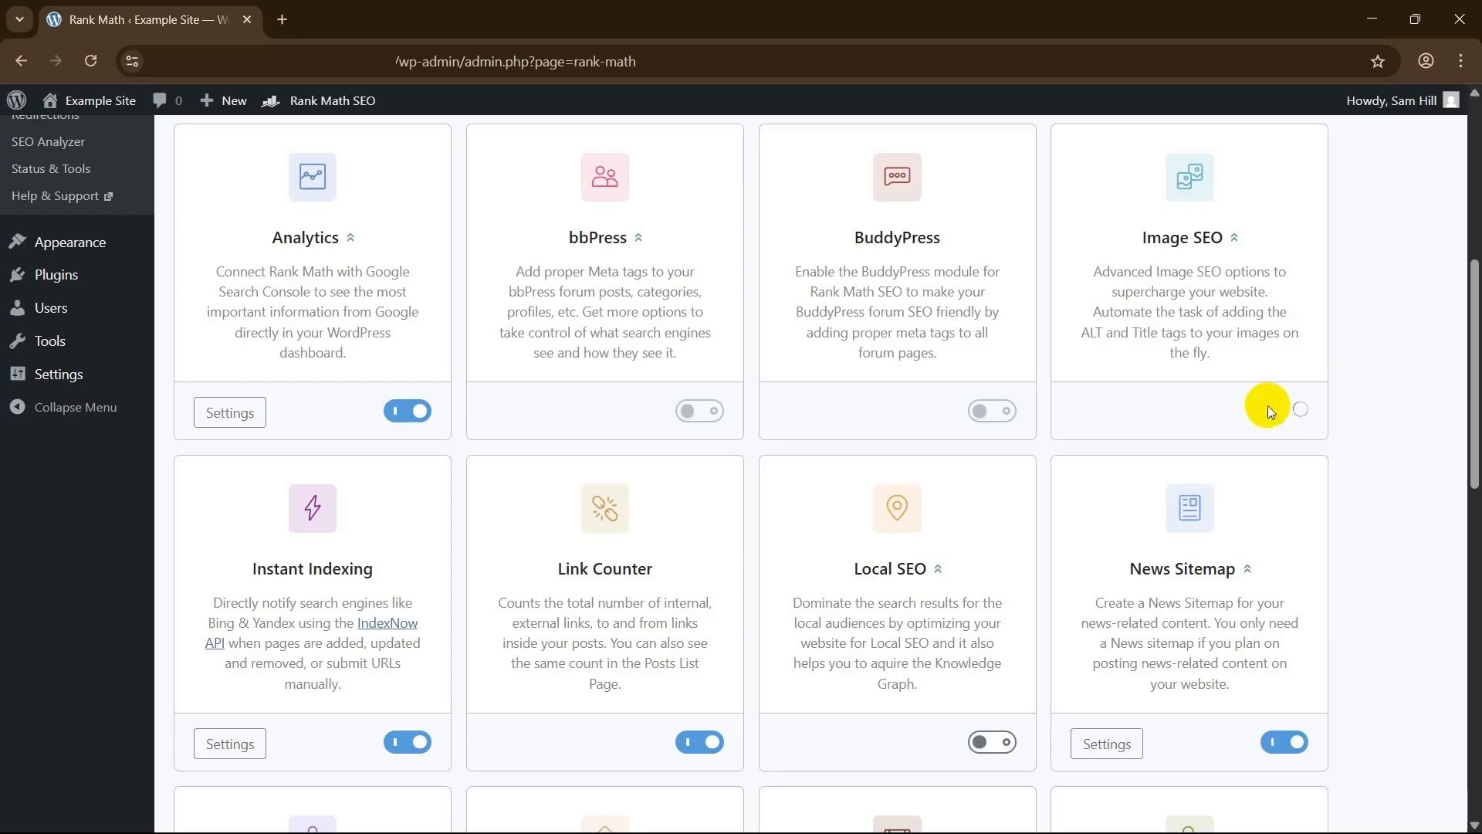
# Step: In the Image SEO settings, turn on adding missing ALT attributes and missing TITLE attributes, and save the changes
pyautogui.click(1092, 412)
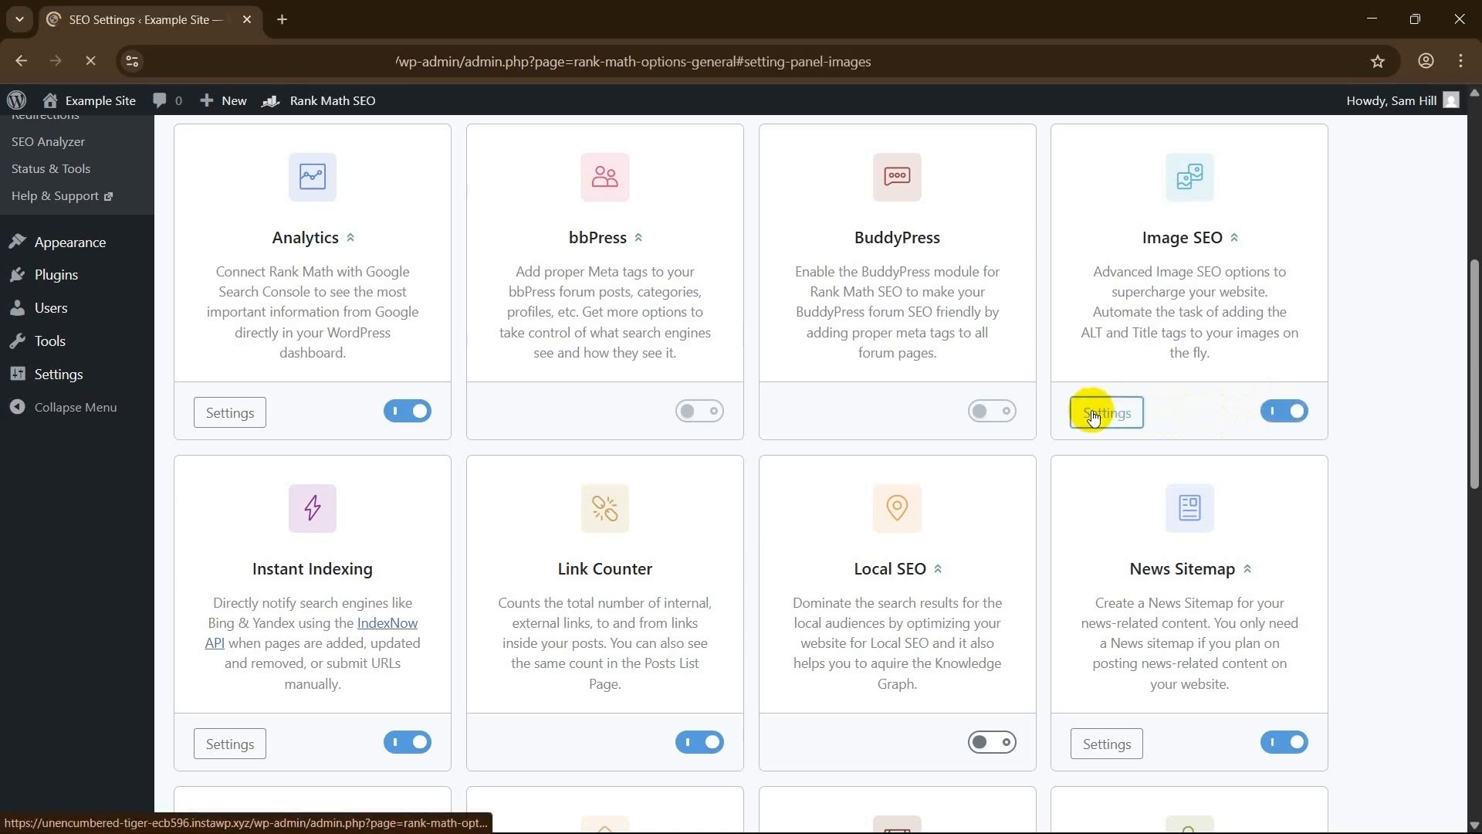
pyautogui.scroll(3, 1459, 390)
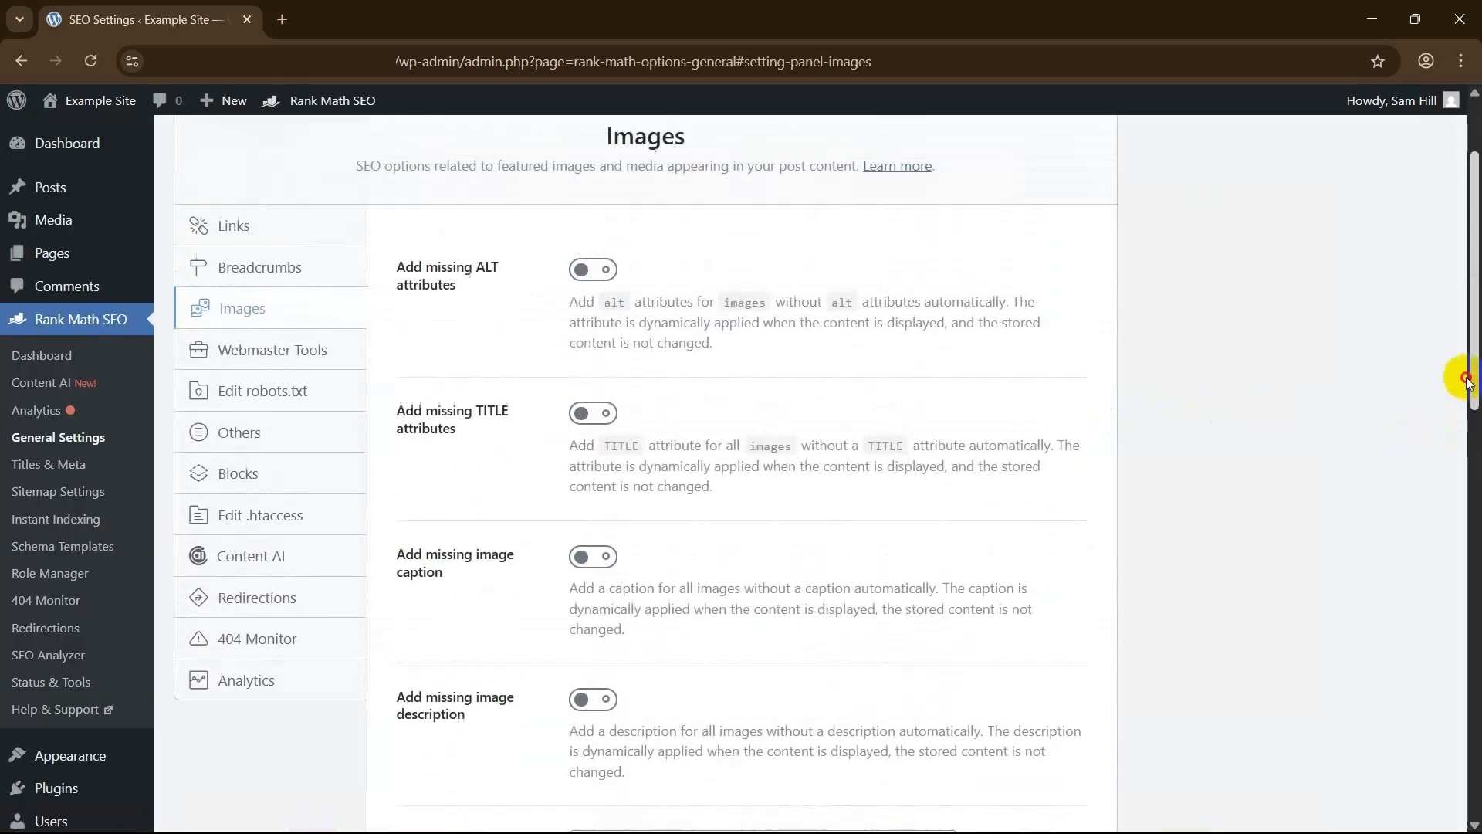
pyautogui.click(593, 361)
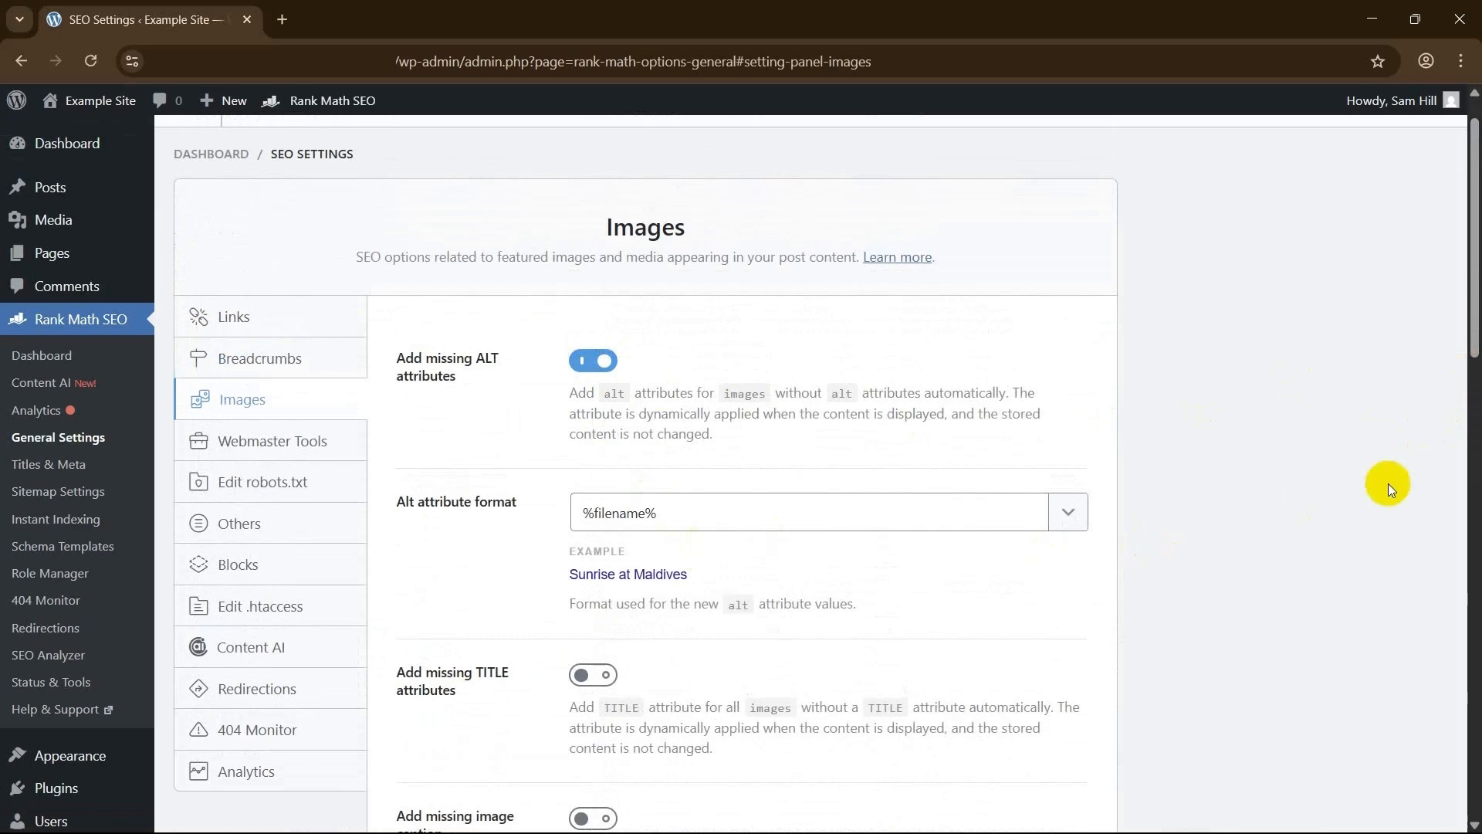
pyautogui.moveTo(1464, 316); pyautogui.dragTo(1469, 476)
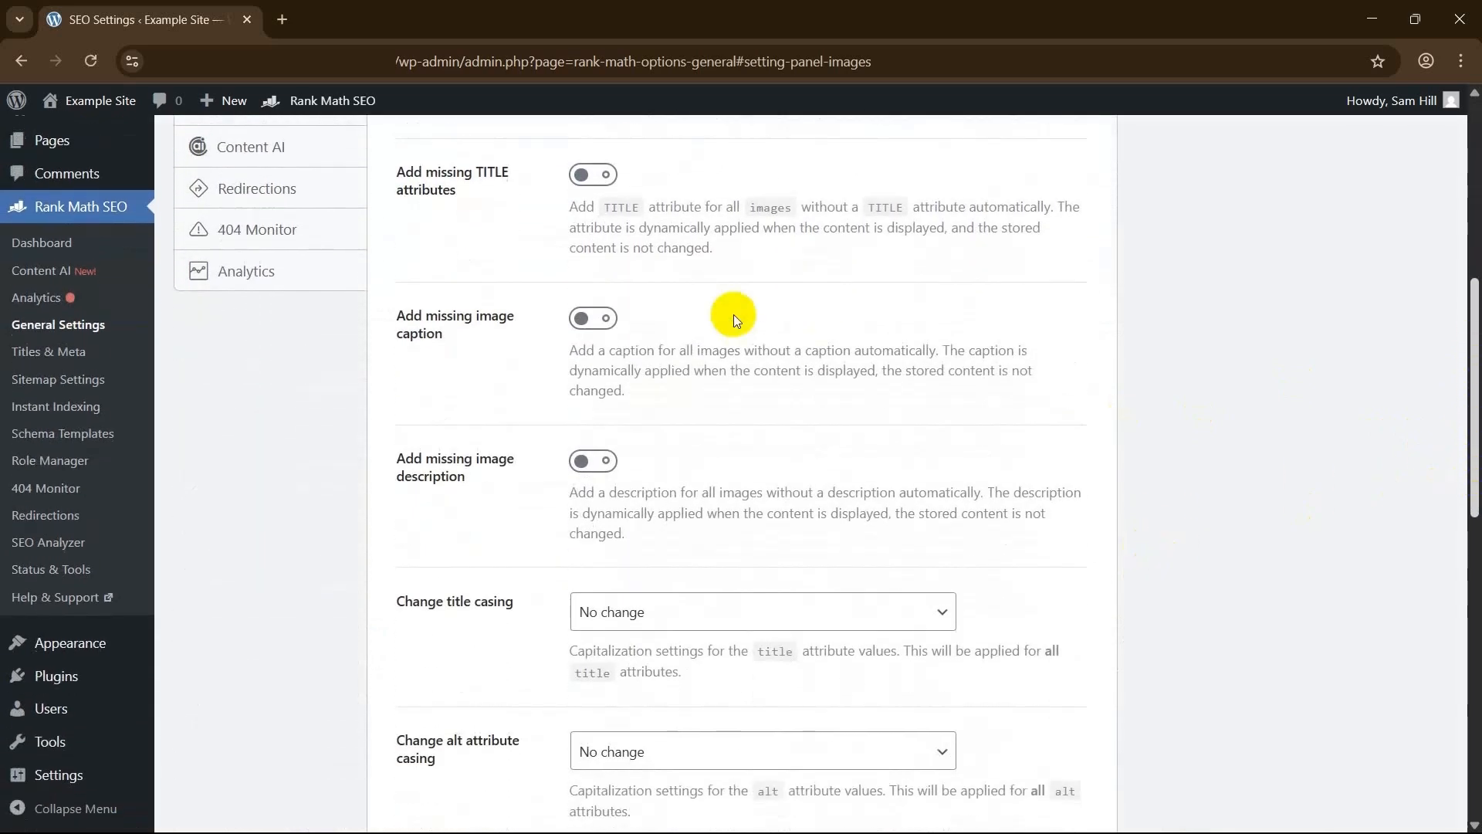
pyautogui.click(604, 176)
pyautogui.moveTo(1467, 390); pyautogui.dragTo(1469, 725)
pyautogui.click(1055, 704)
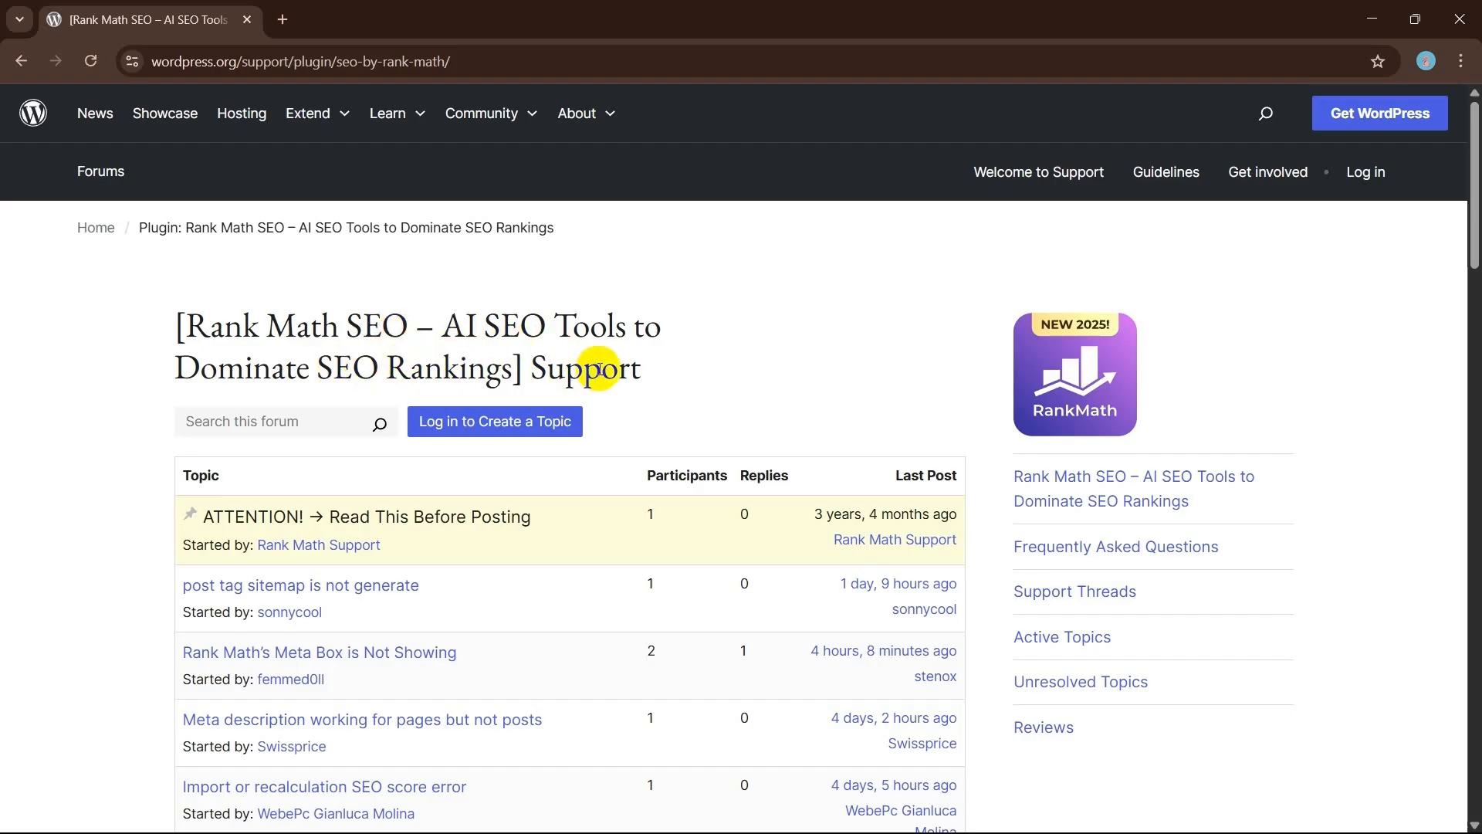
# Step: Browse the plugin's support forum and Knowledge Base, and ask RankBot "What is the difference between Rank Math Free and PRO versions?"
pyautogui.moveTo(1473, 231); pyautogui.dragTo(1474, 300)
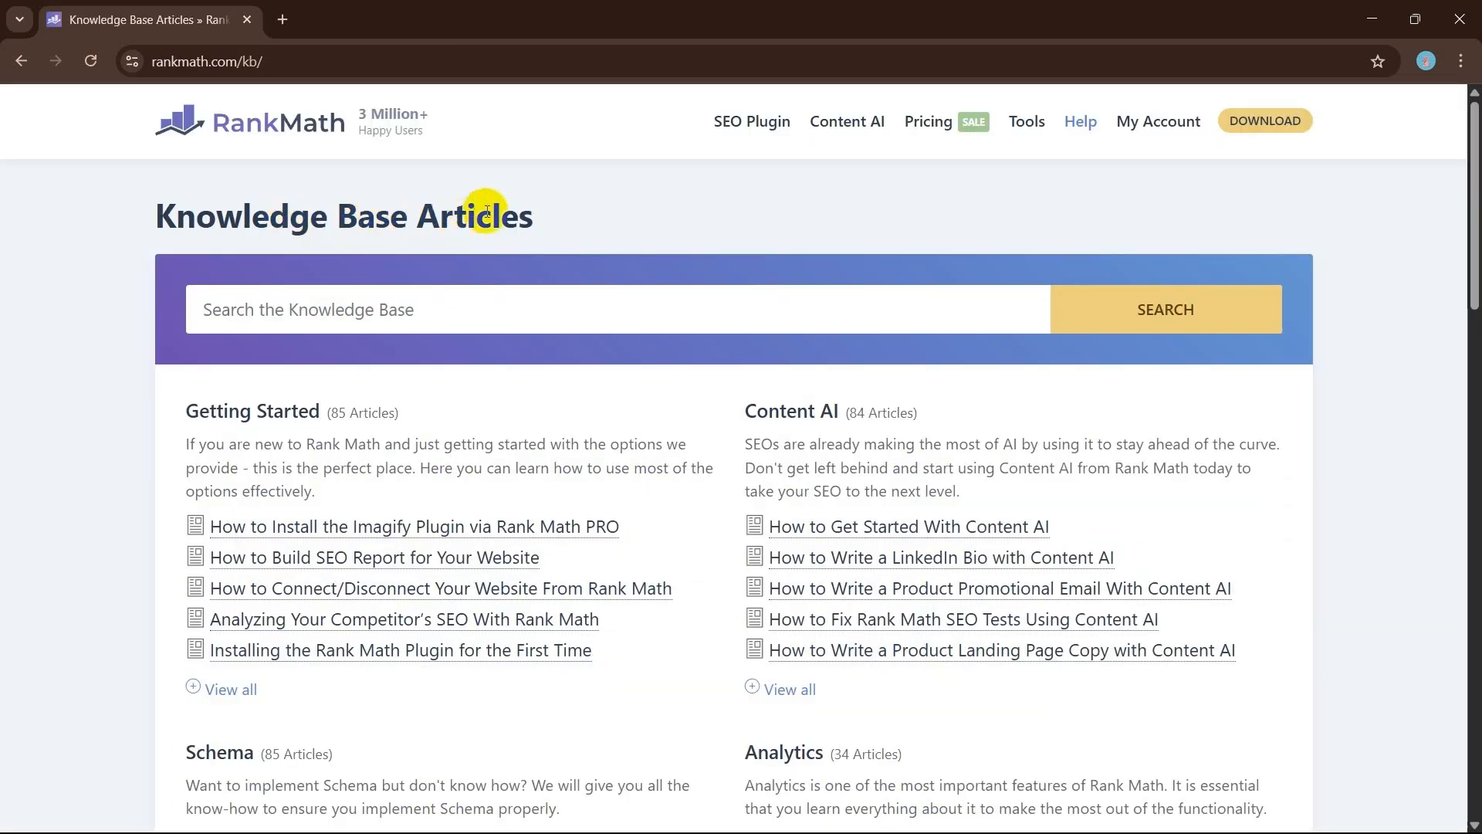
pyautogui.hotkey('alt', 'Left')
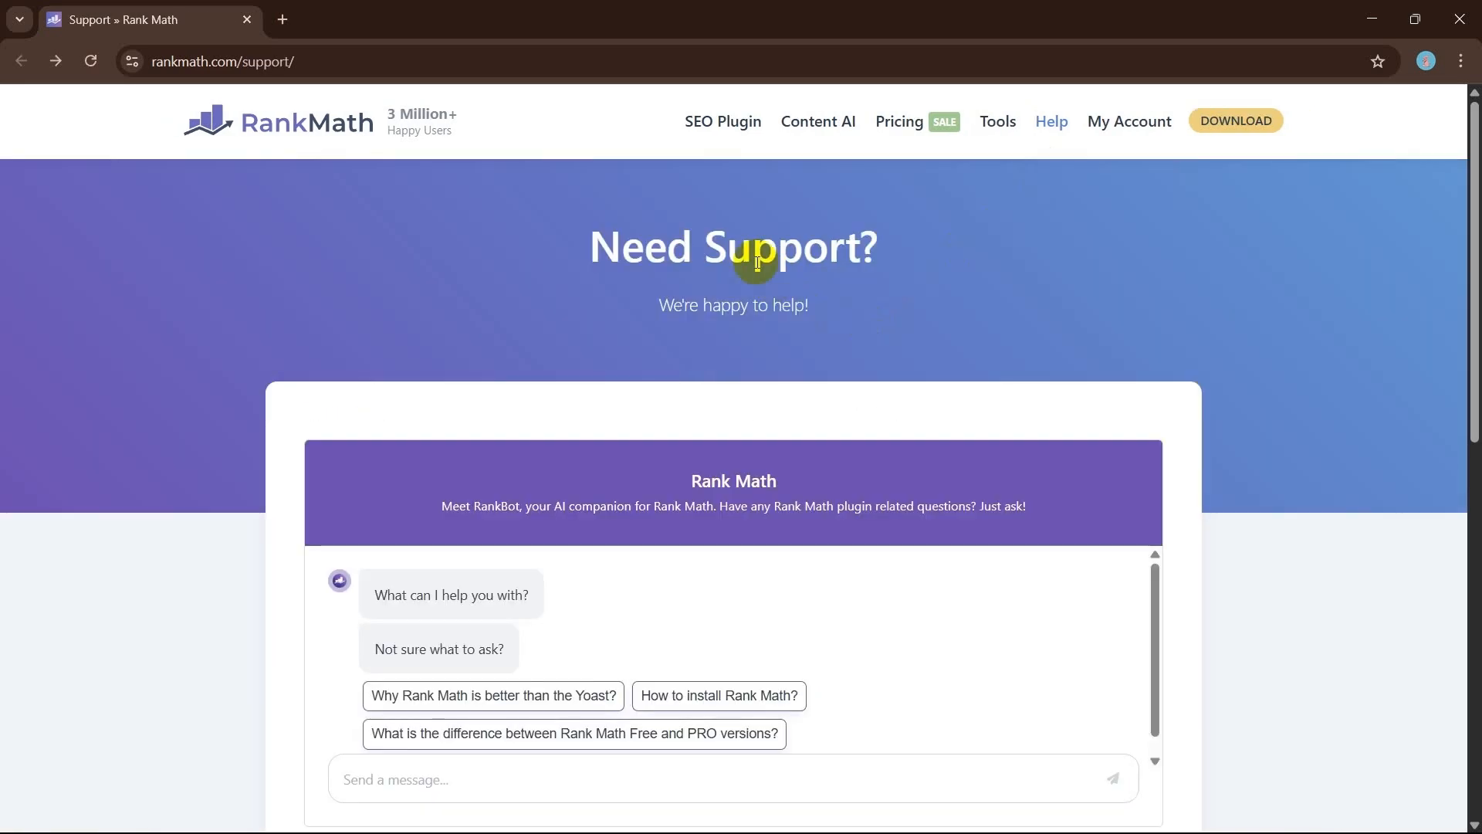
pyautogui.scroll(-3, 741, 488)
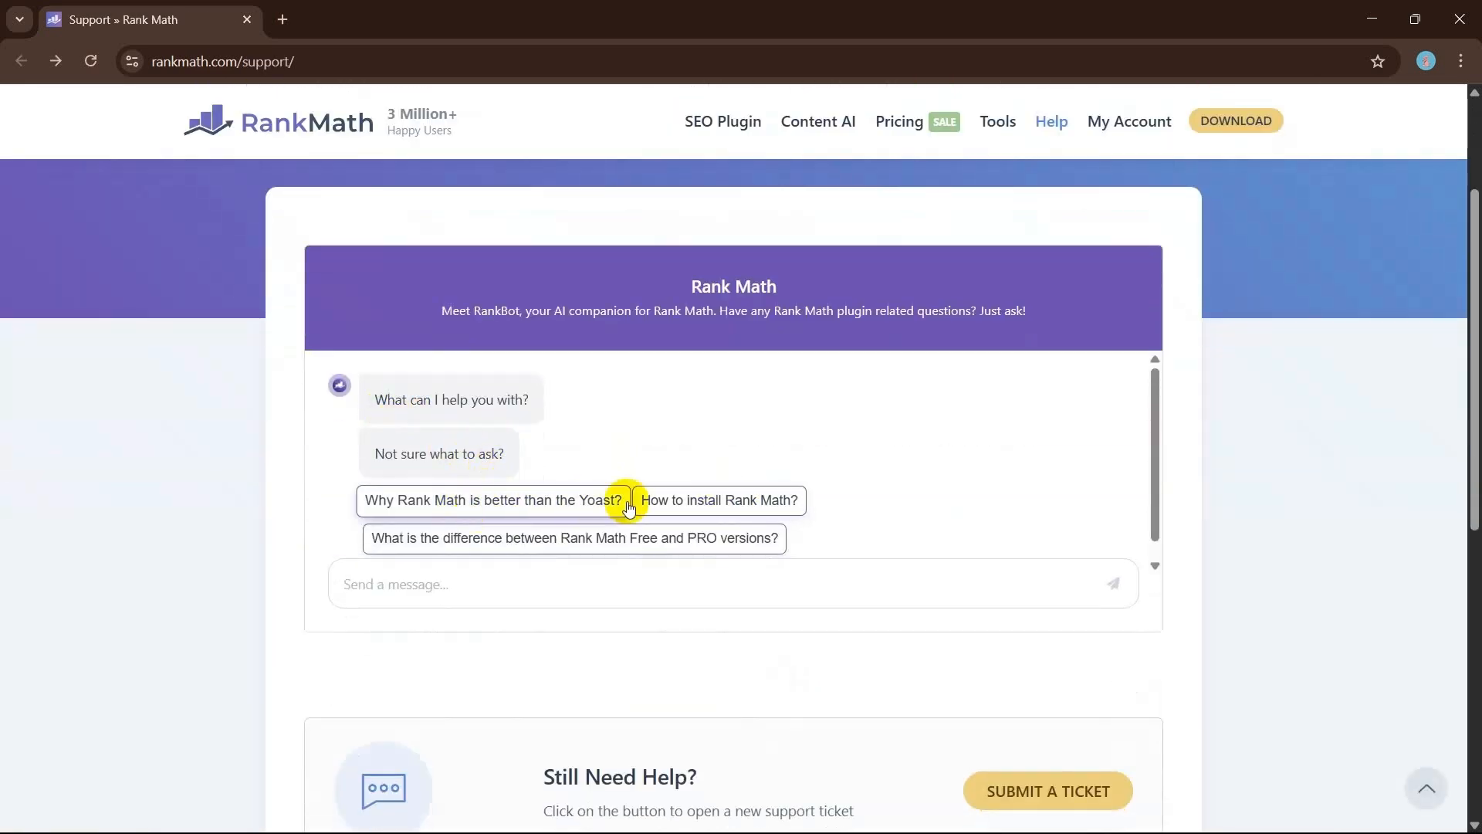
pyautogui.click(605, 540)
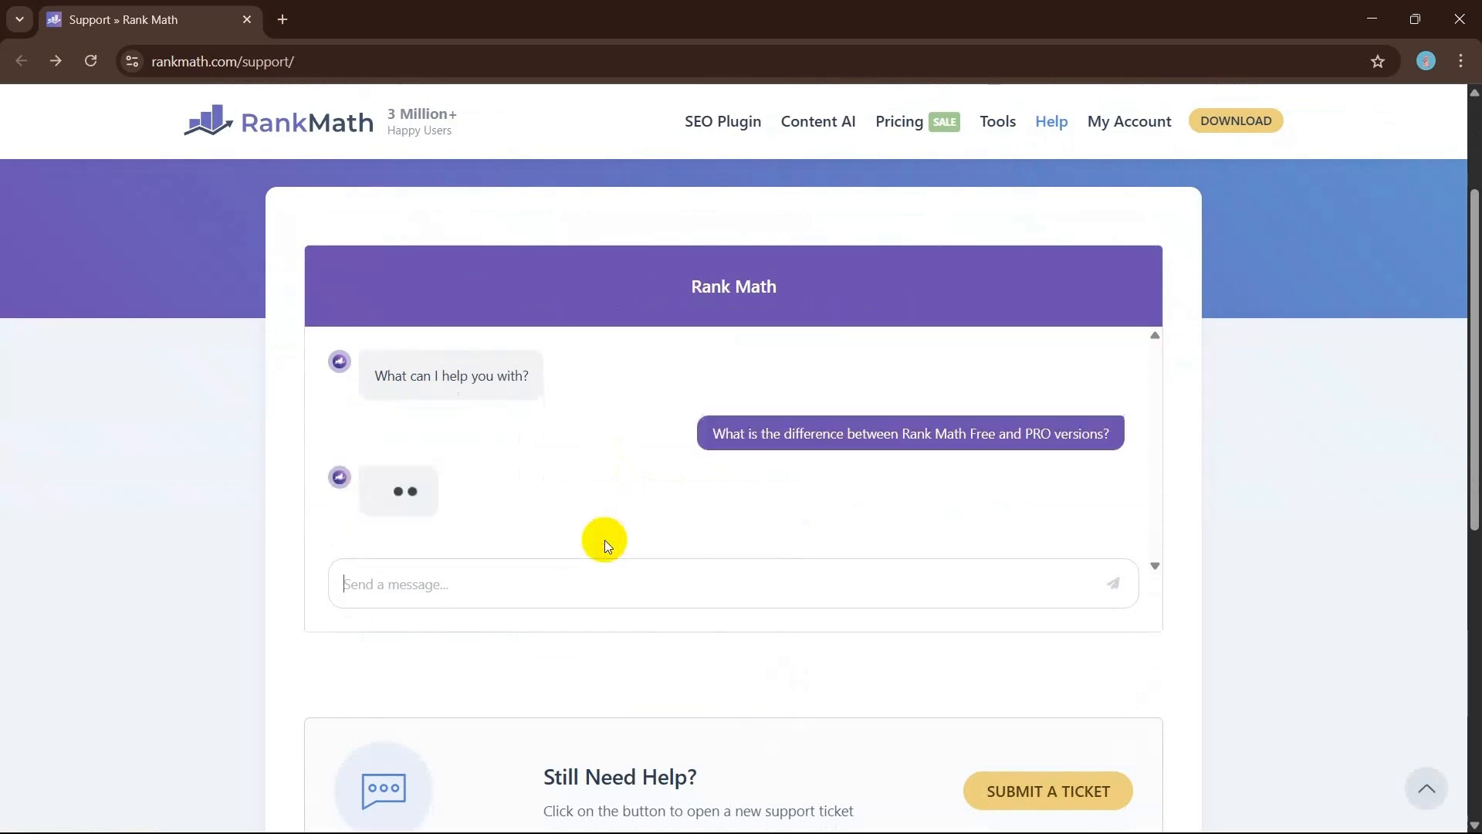
# Step: Compare the AGENCY, BUSINESS and PRO pricing plans' features and read the explanation of the AGENCY plan's 24/7 Priority Support
pyautogui.scroll(-2, 1472, 512)
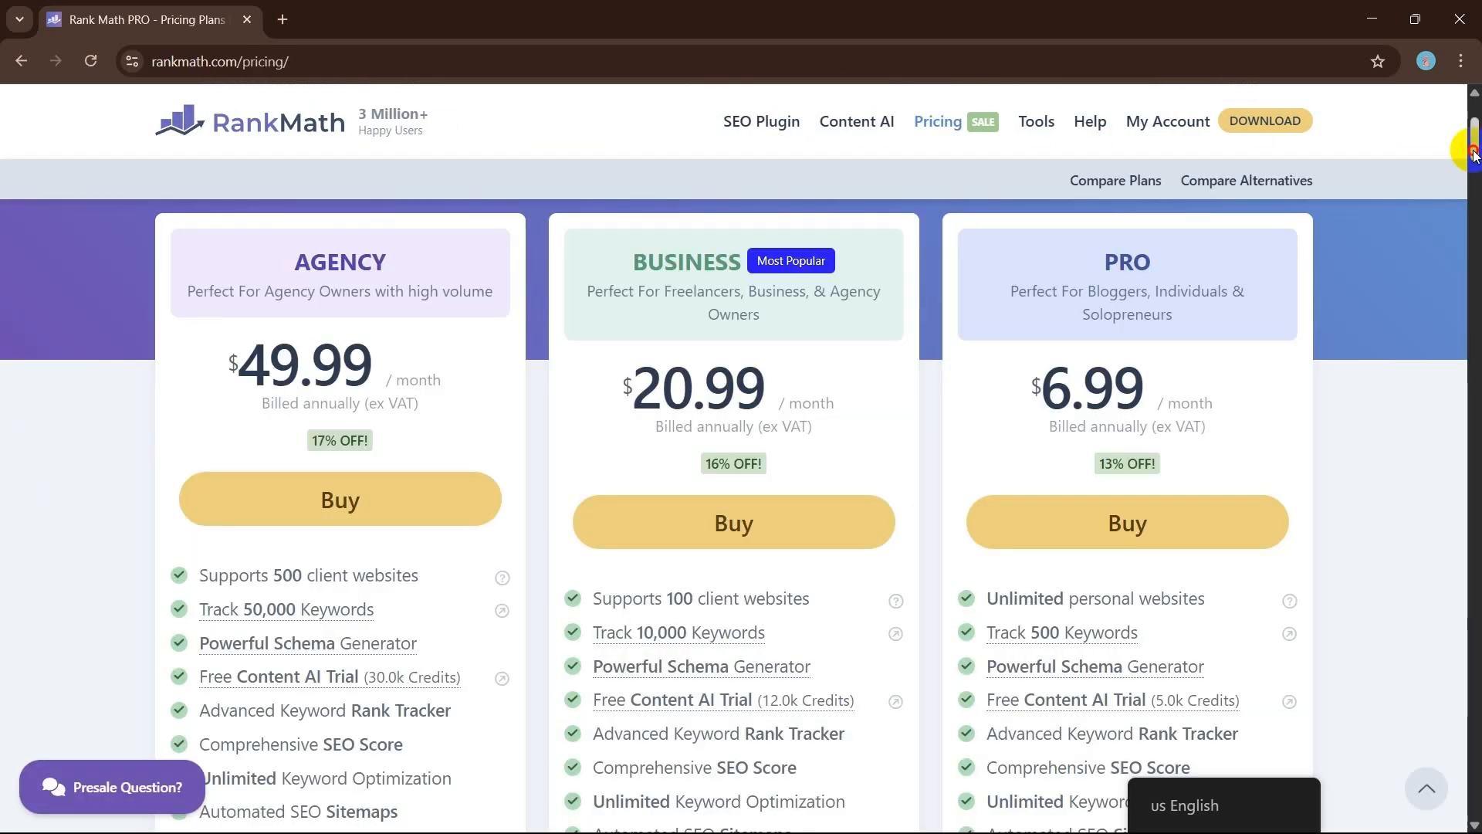
pyautogui.scroll(-4, 1472, 154)
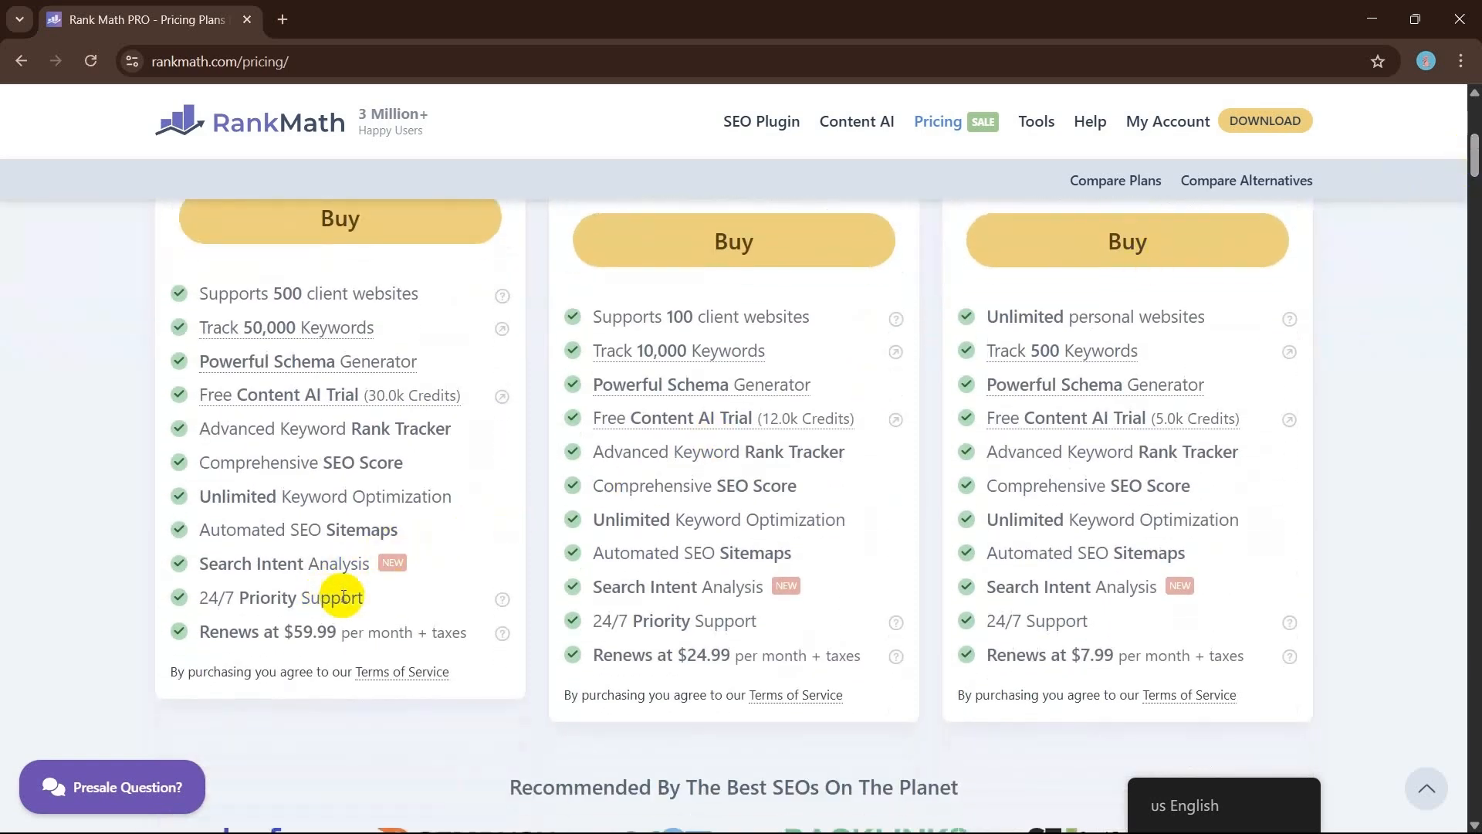
pyautogui.moveTo(502, 600)
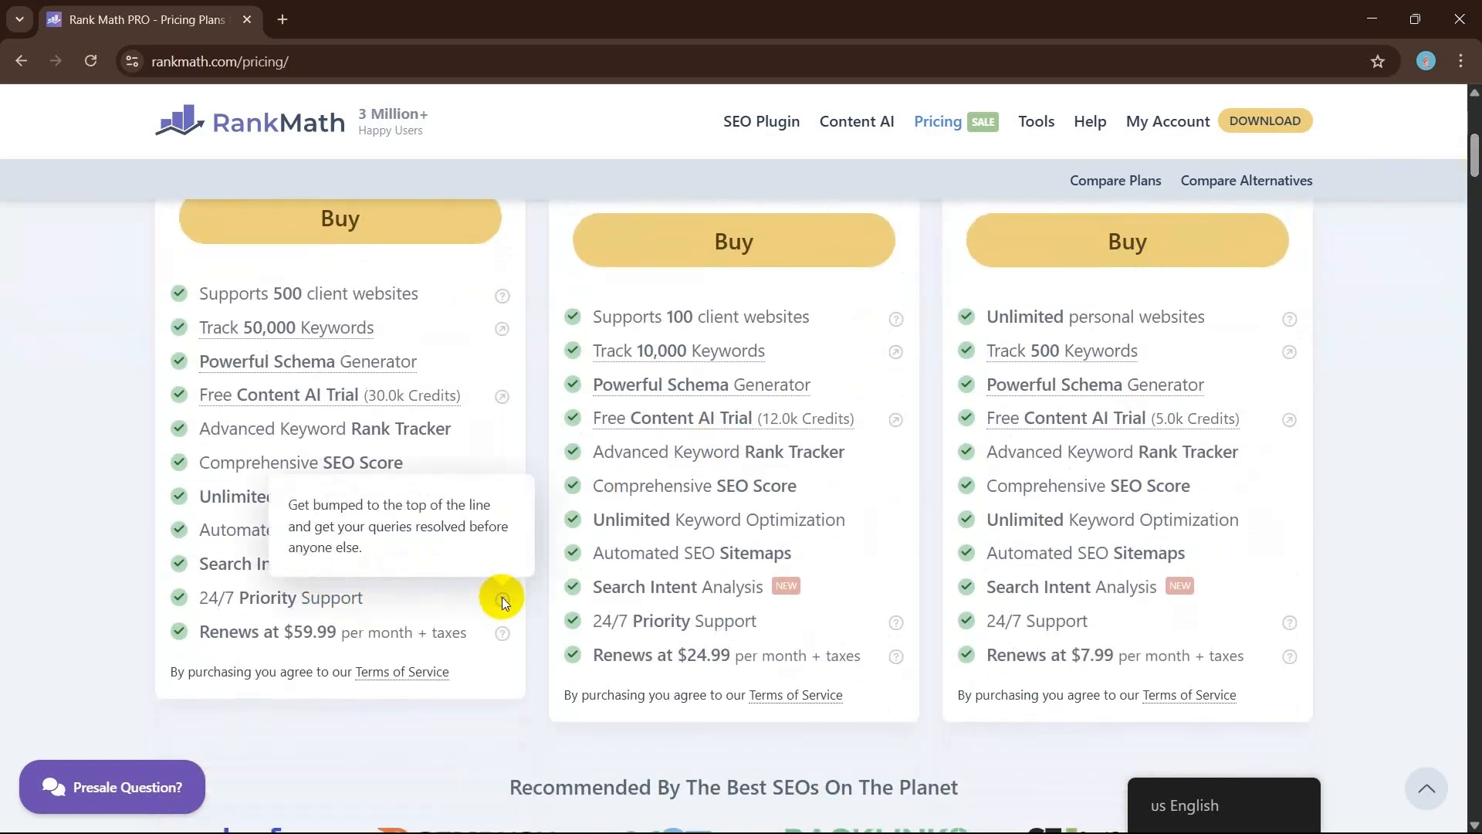